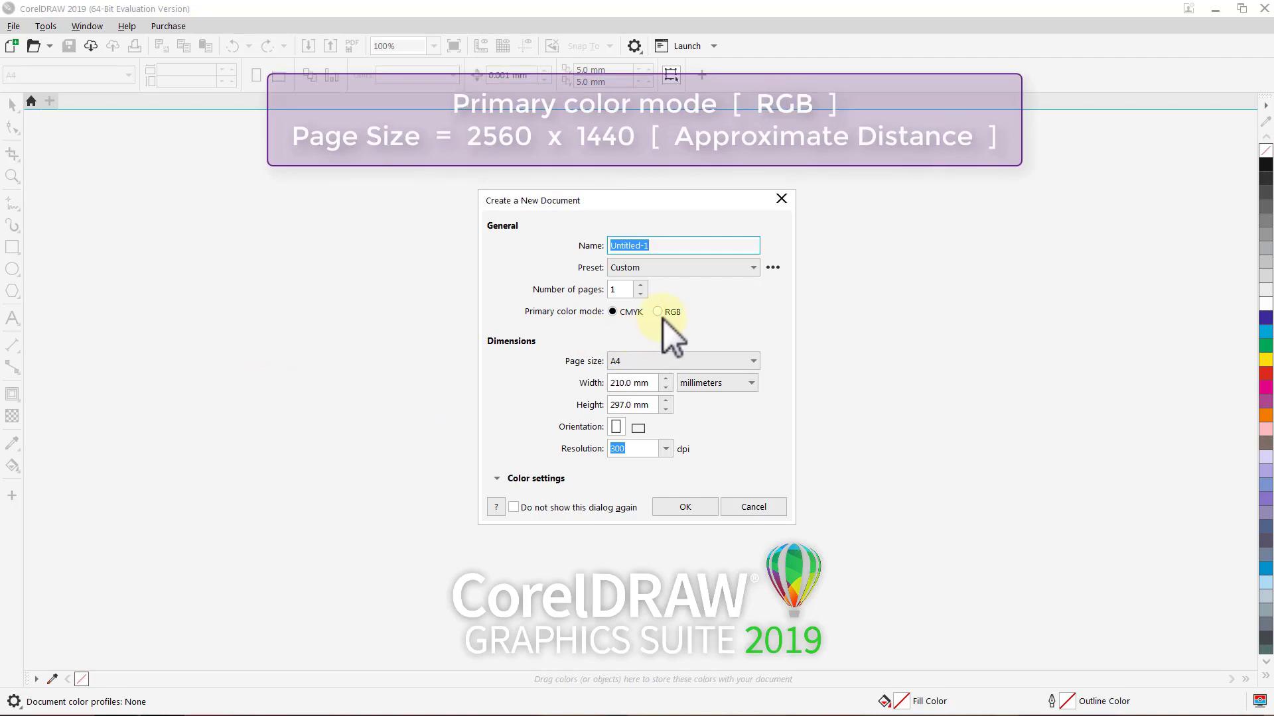
Create a new document in RGB colour mode with a page size of 2560 by 1440 mm.
click(660, 313)
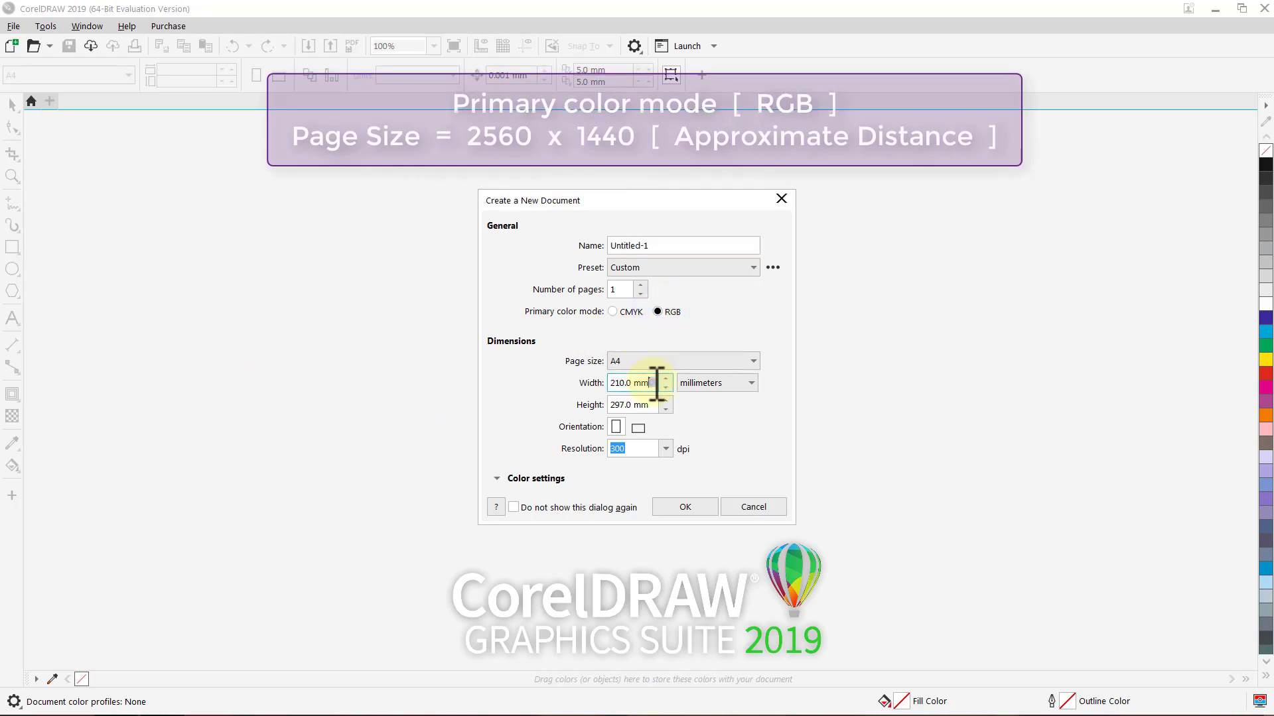
drag(657, 382, 566, 383)
text(2560)
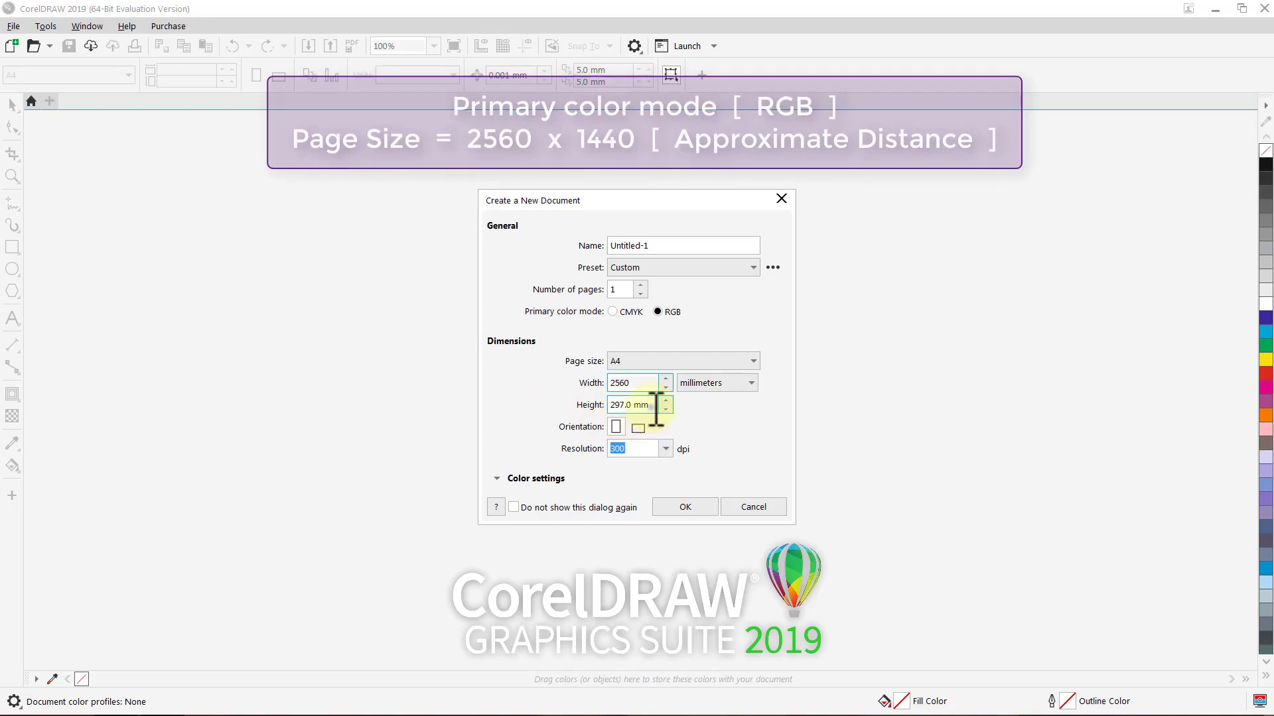
drag(654, 405, 555, 412)
text(1440)
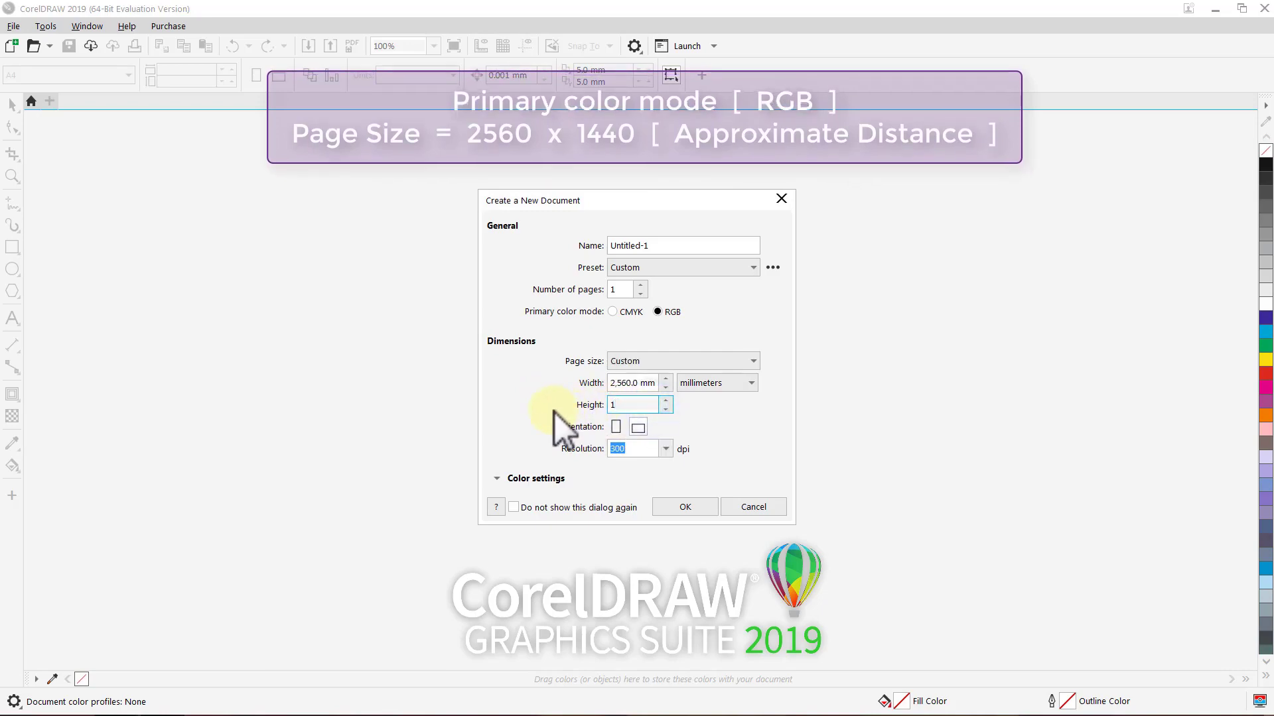
click(677, 511)
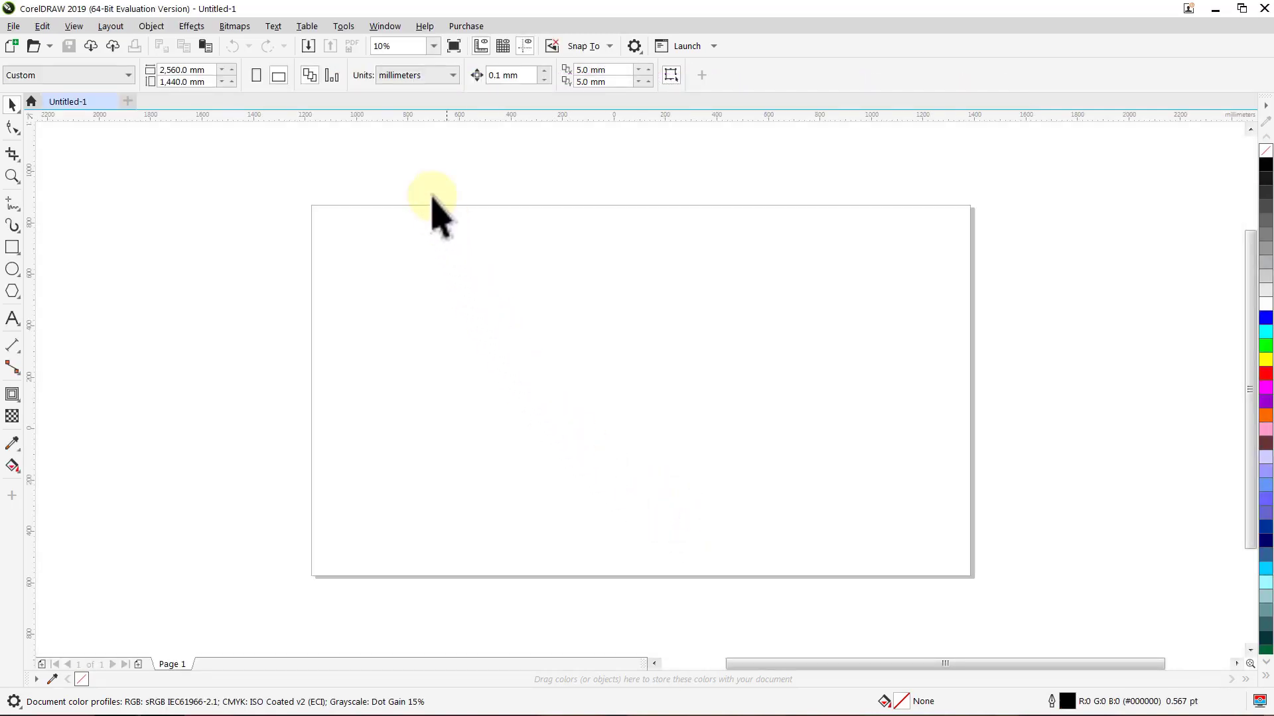
Change the default toolbar button size to Medium.
click(384, 30)
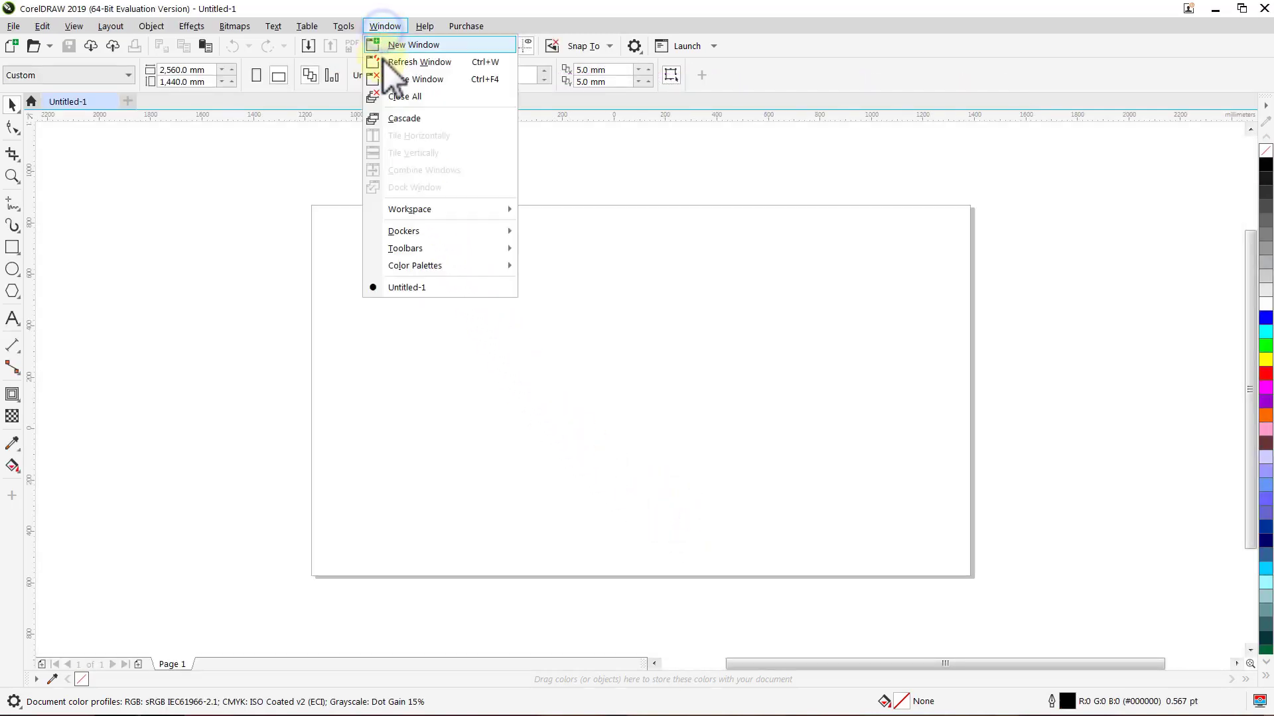
mouse_move(422, 249)
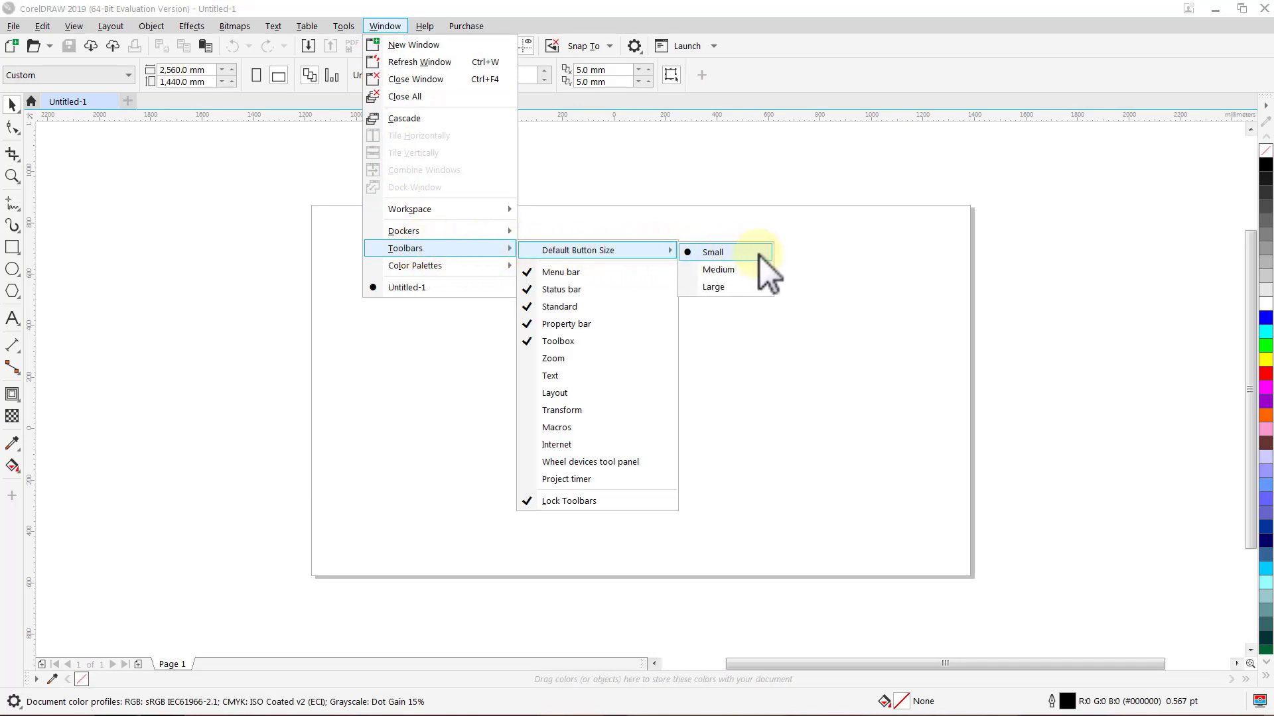
click(754, 268)
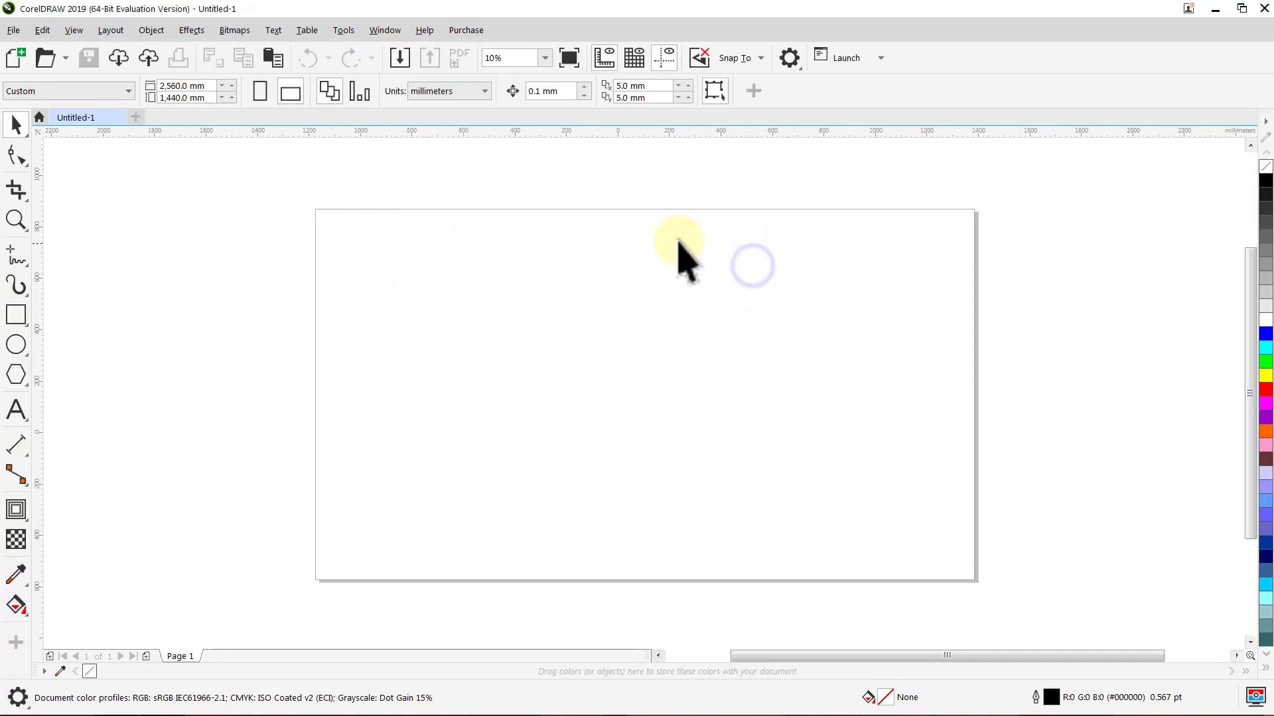
Set the Polygon tool to 6 sides and the default outline width for graphic objects to 3.0 pt.
click(545, 59)
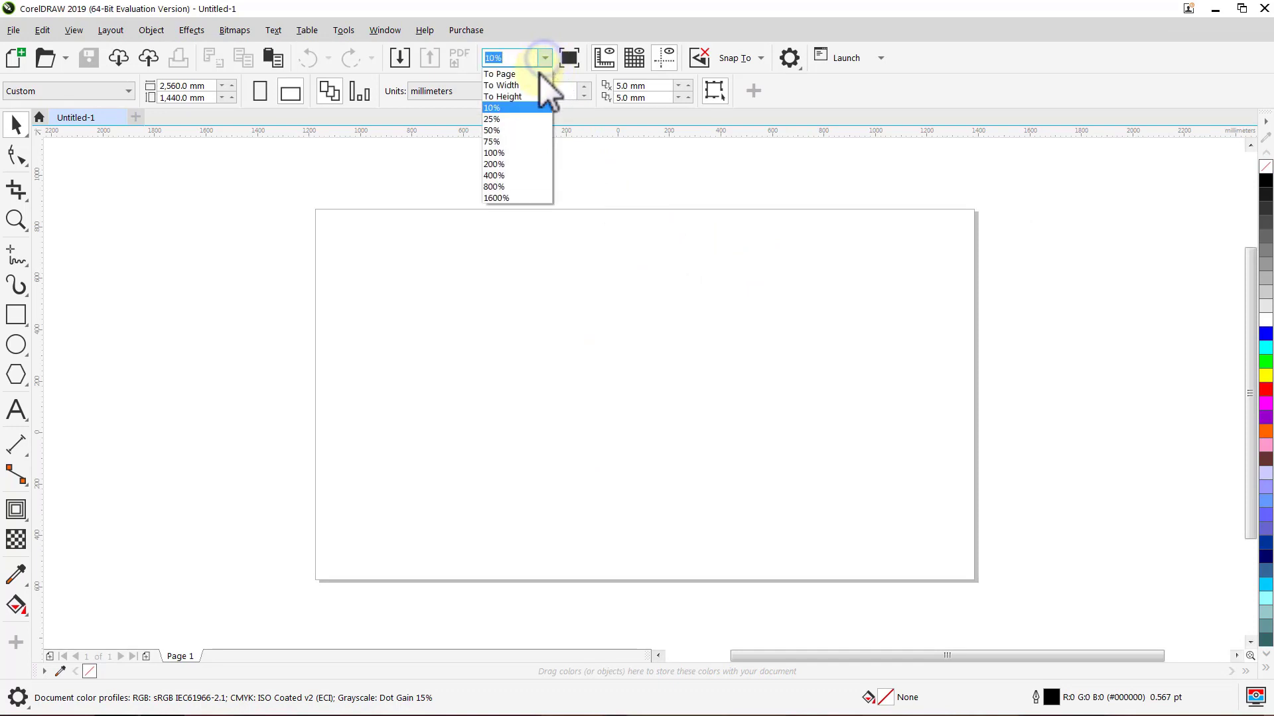
click(526, 133)
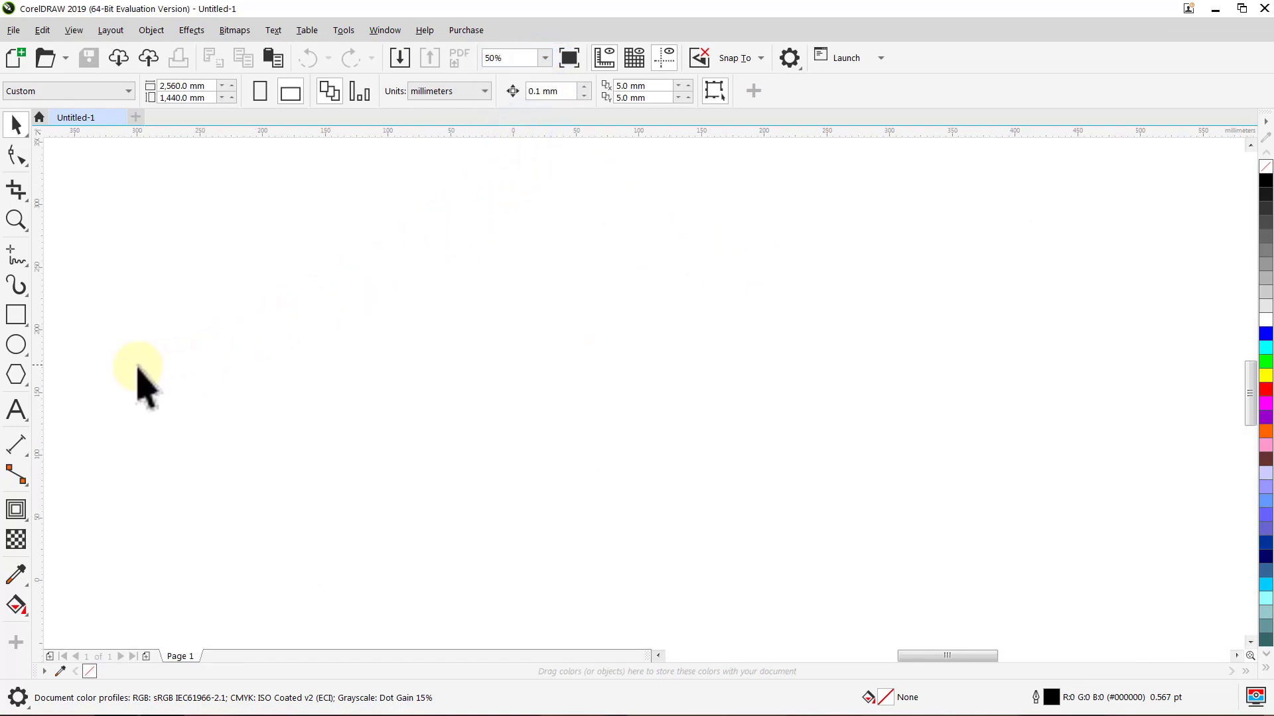
click(18, 375)
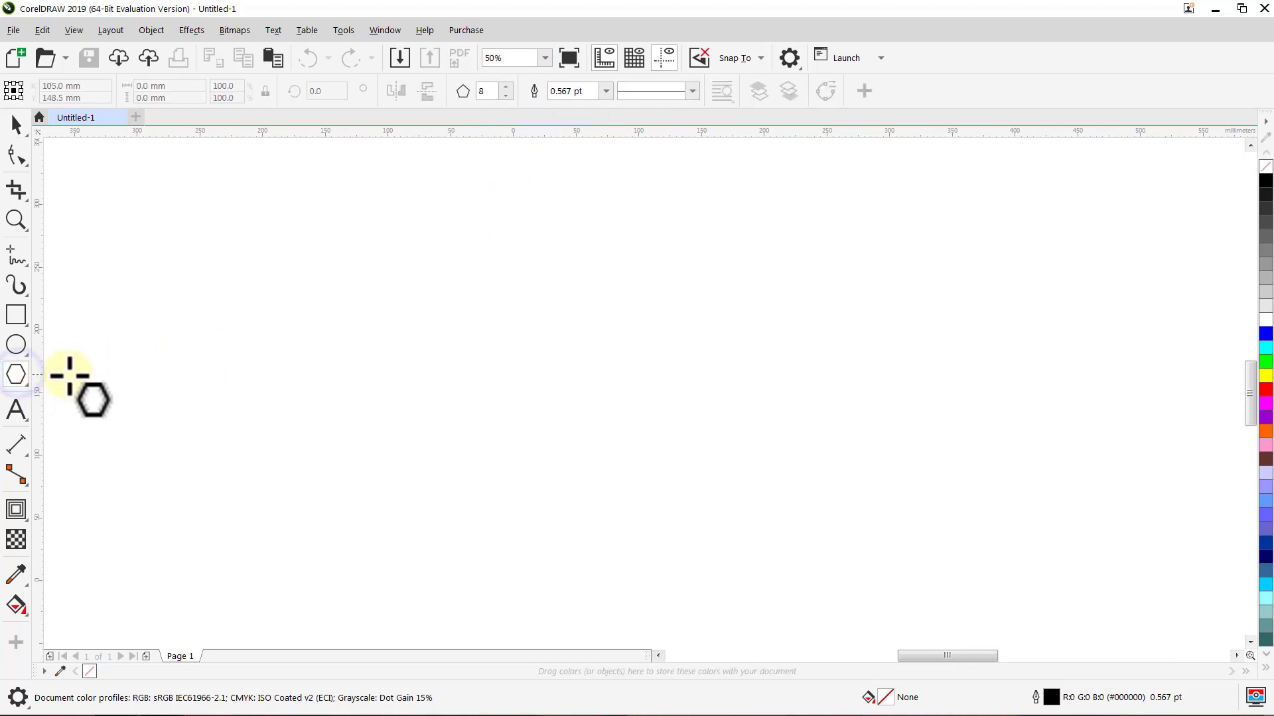
click(505, 96)
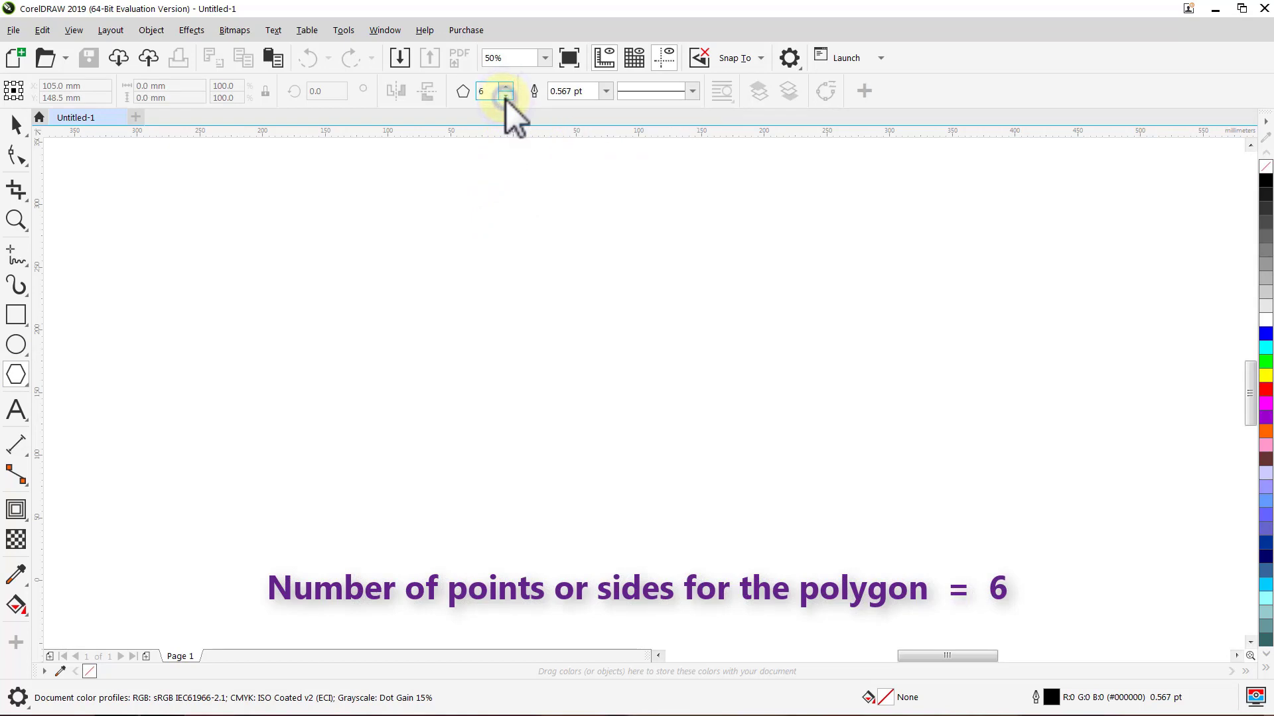
click(608, 91)
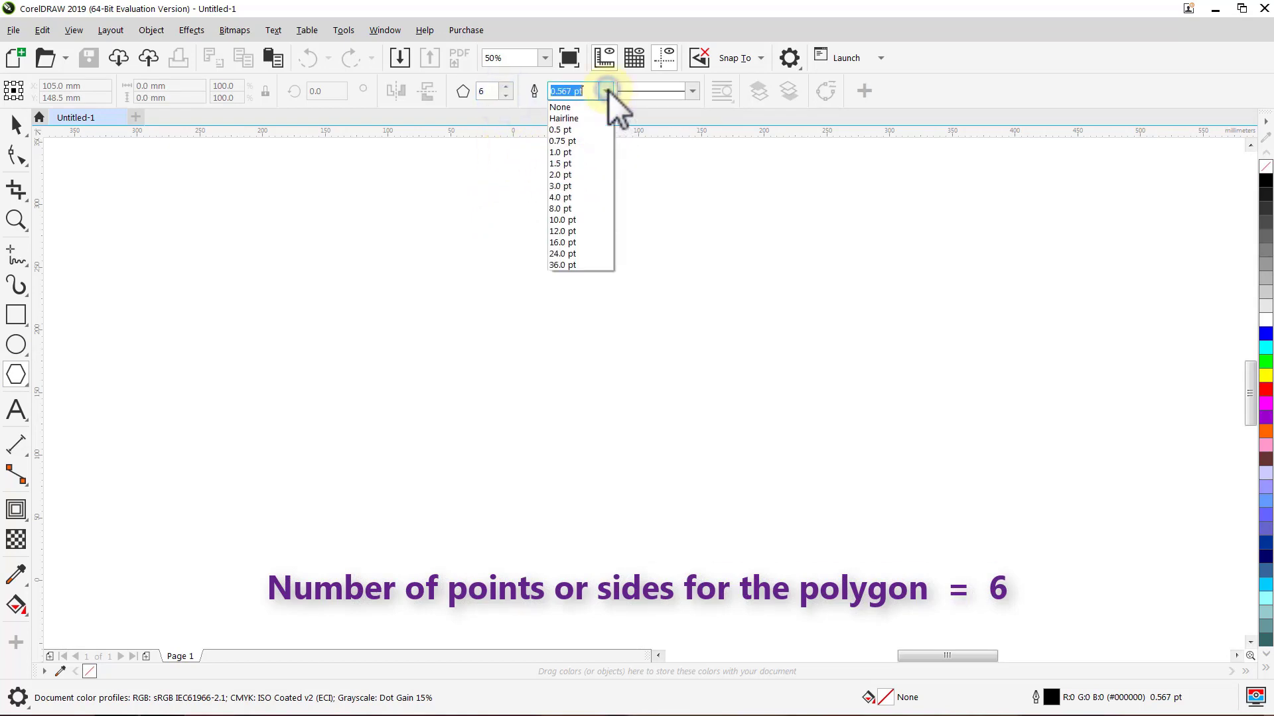
click(584, 185)
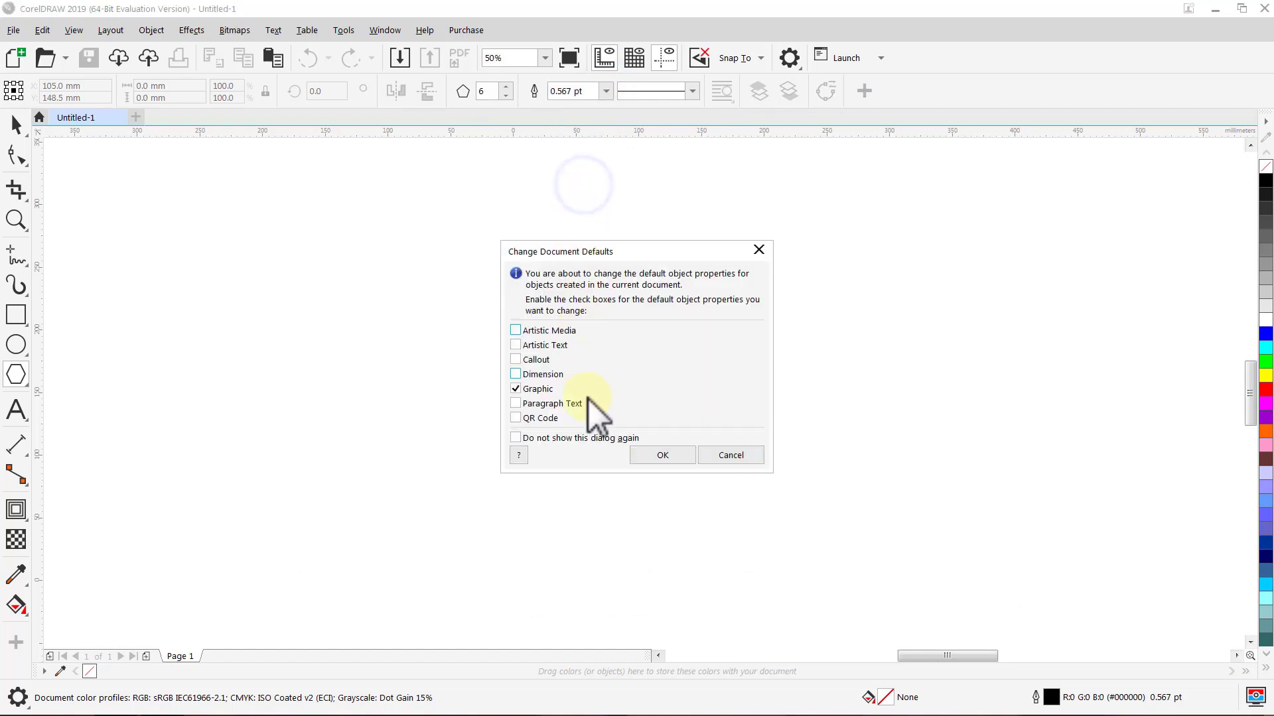
click(653, 457)
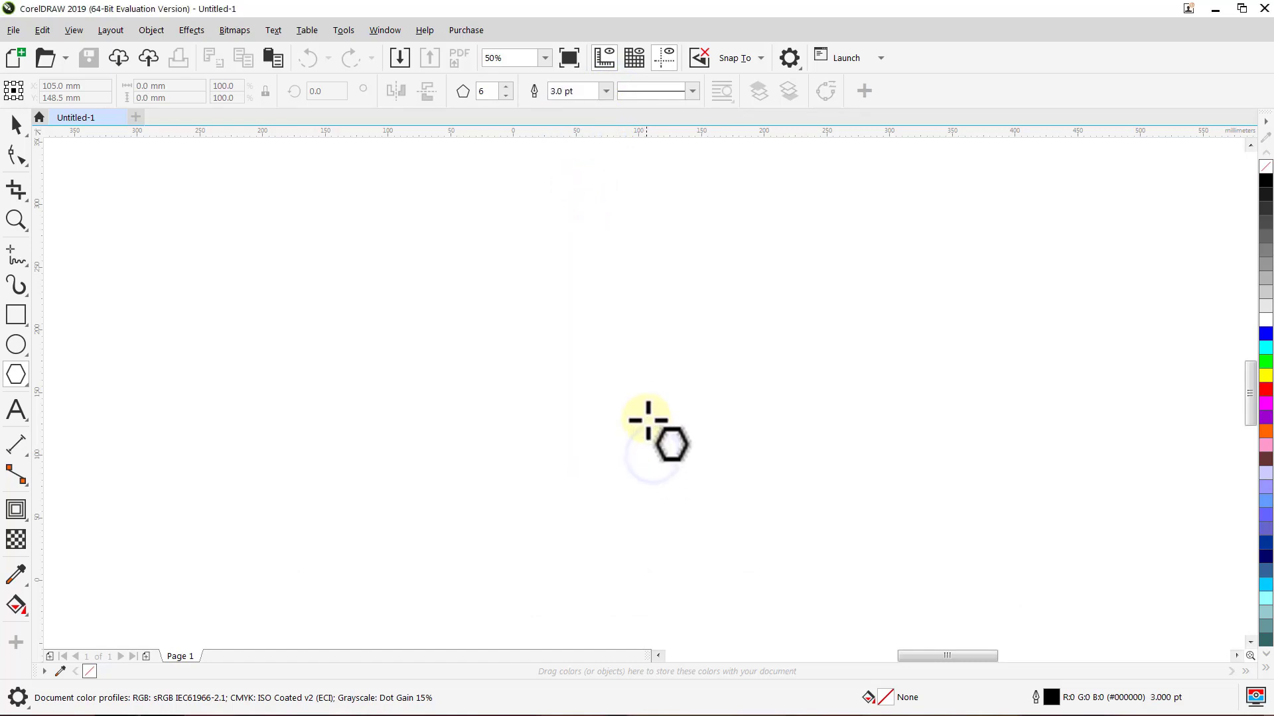
Draw a regular hexagon from its centre, lock its proportions and set its width to 75 mm.
drag(648, 396, 773, 400)
key(space)
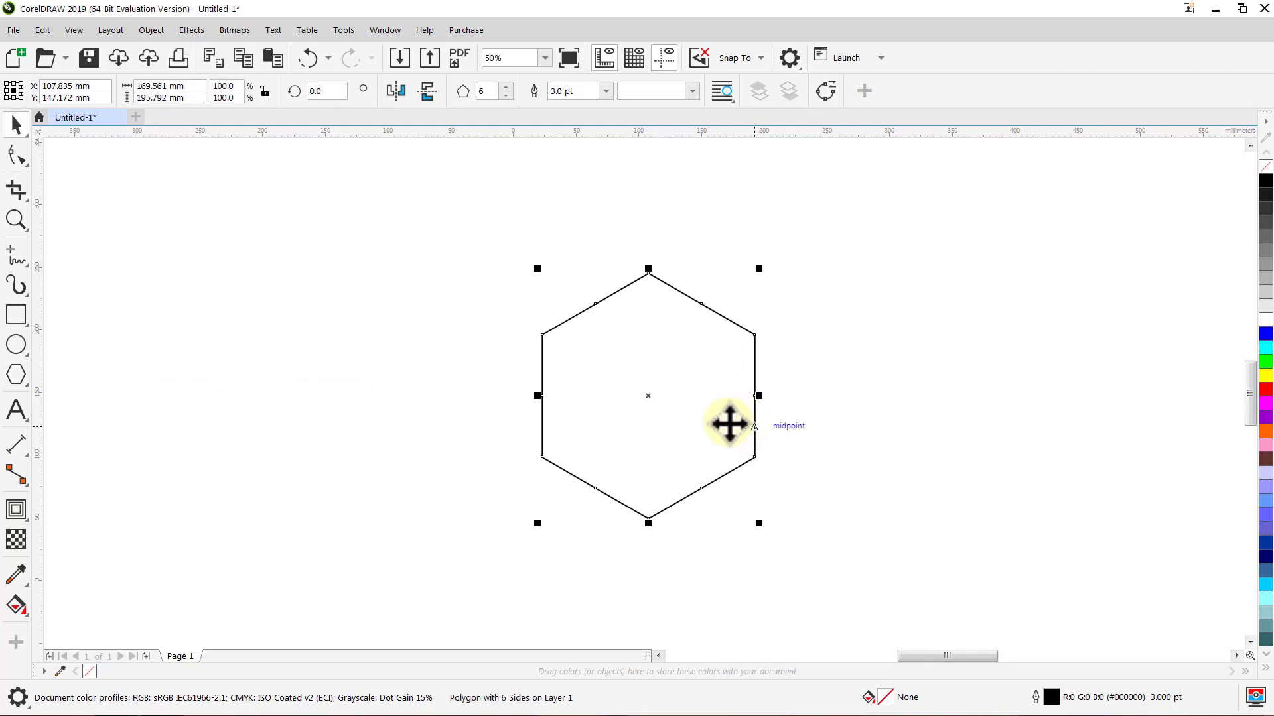
click(265, 92)
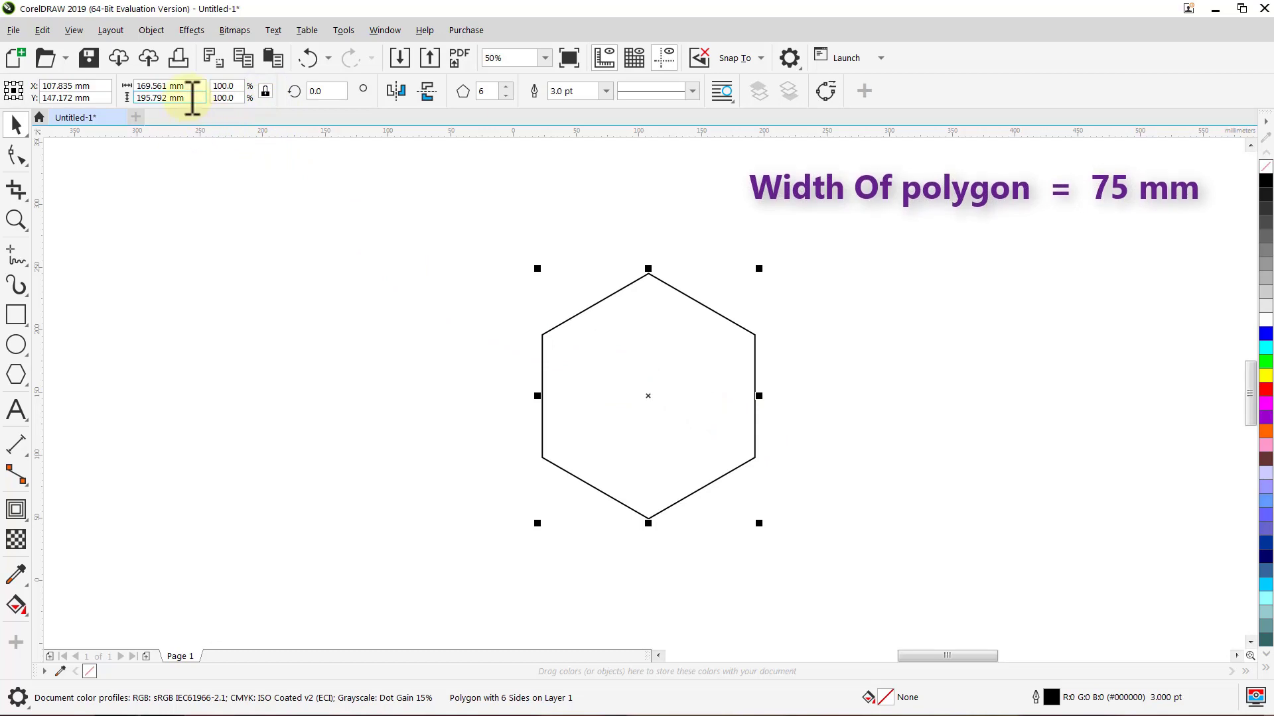
double_click(149, 85)
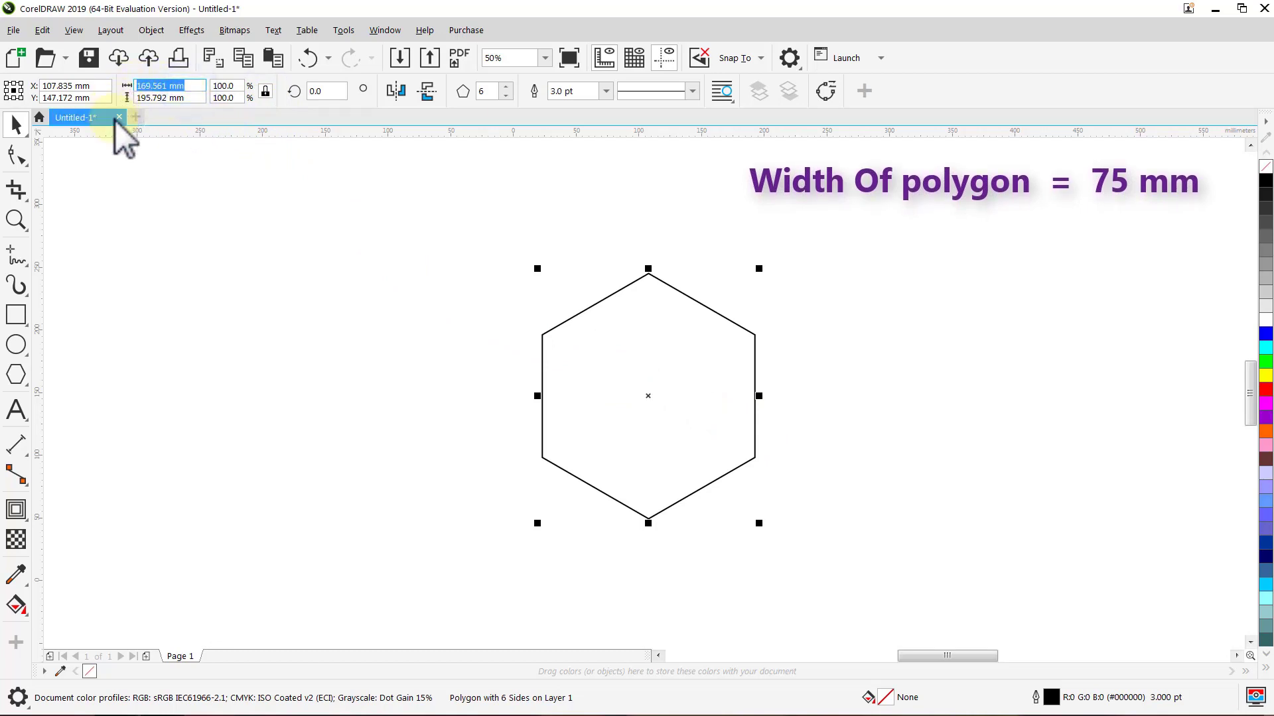
text(75)
key(Return)
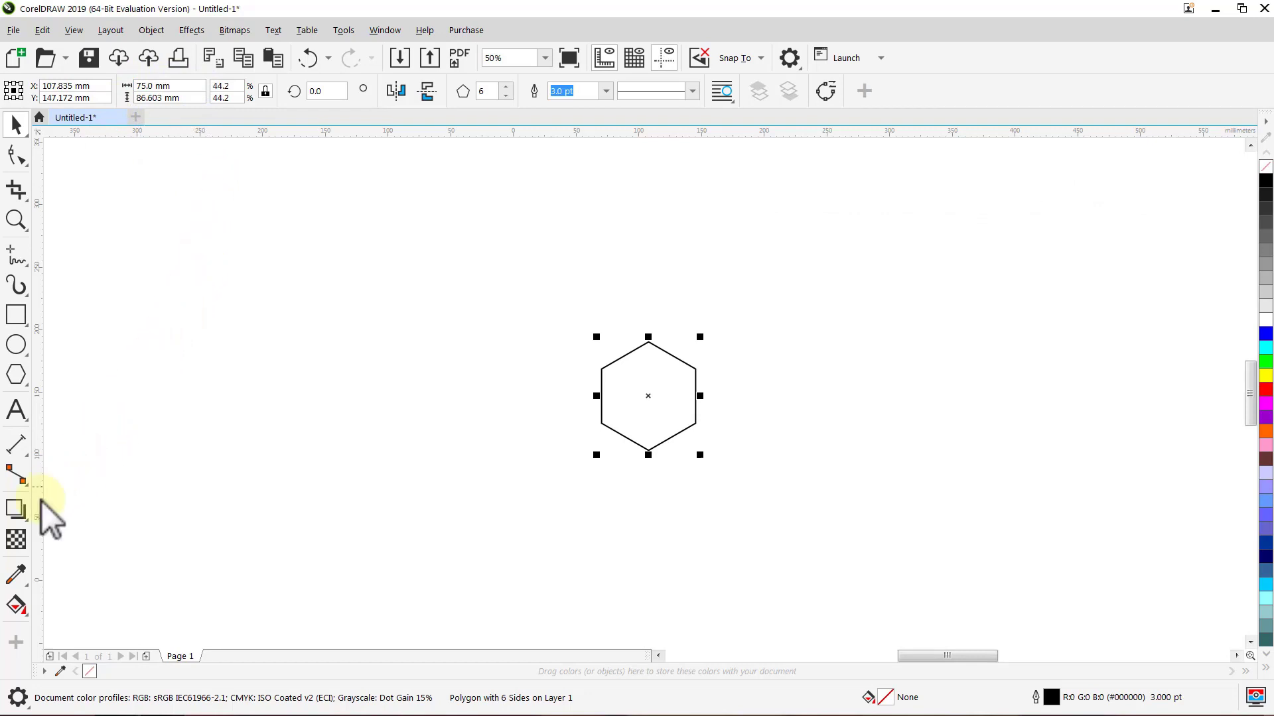
Apply an outside contour to the hexagon with a contour offset of 20 mm.
click(25, 512)
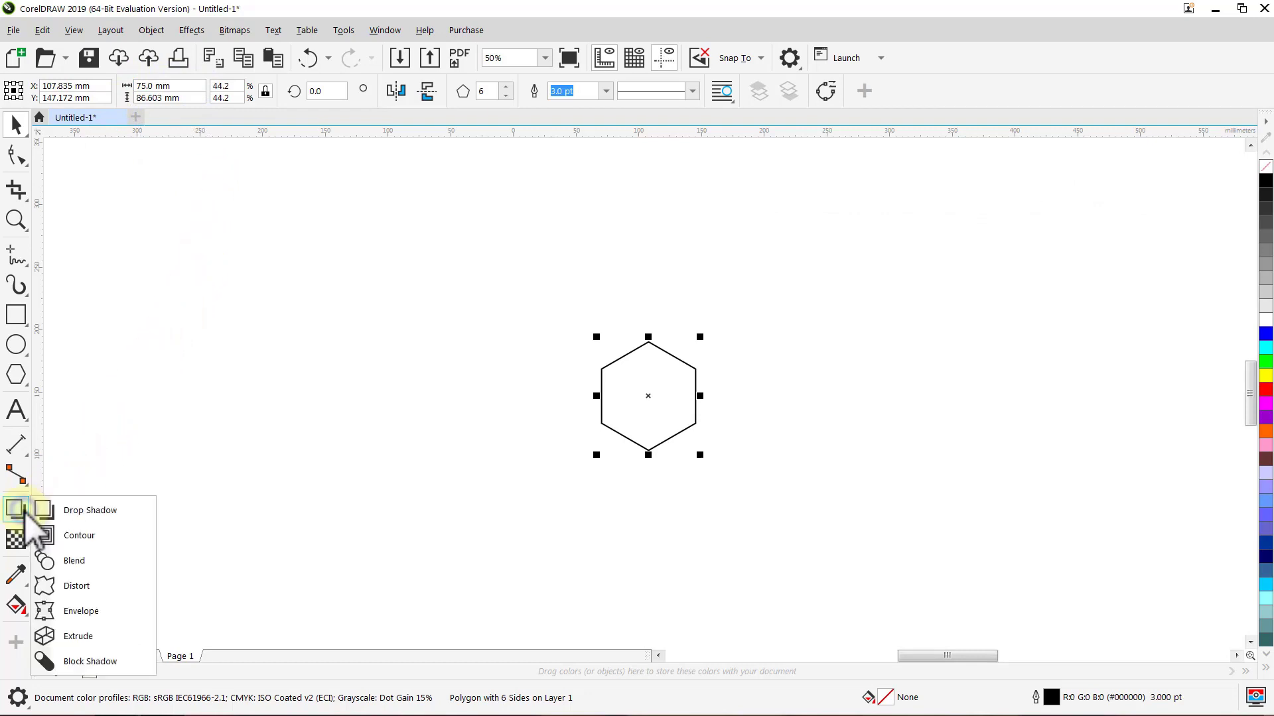
click(85, 536)
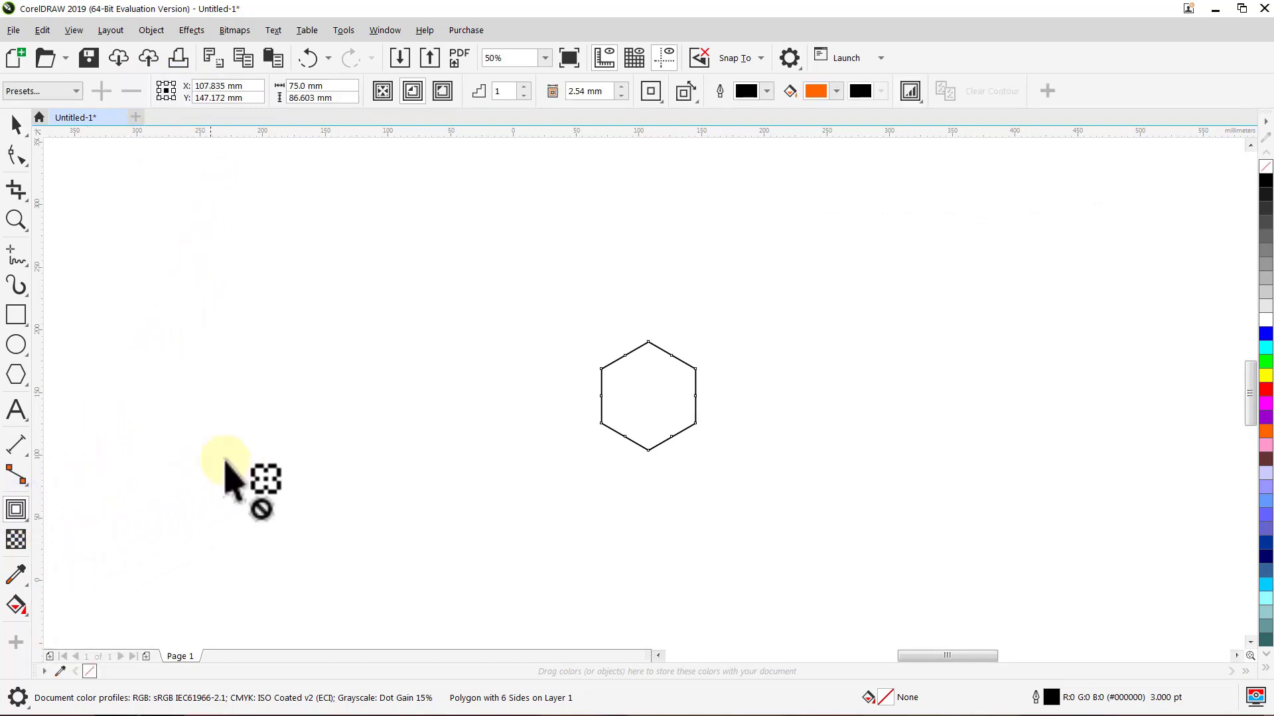
click(448, 100)
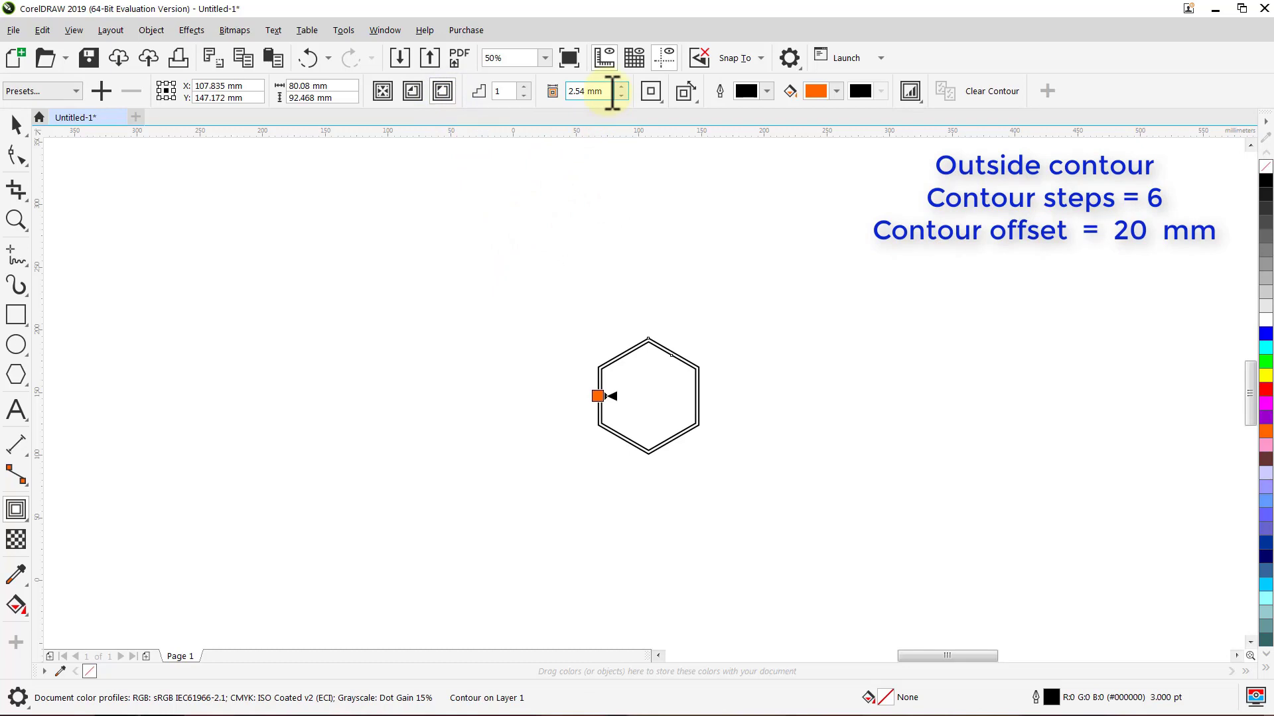
text(20)
key(Return)
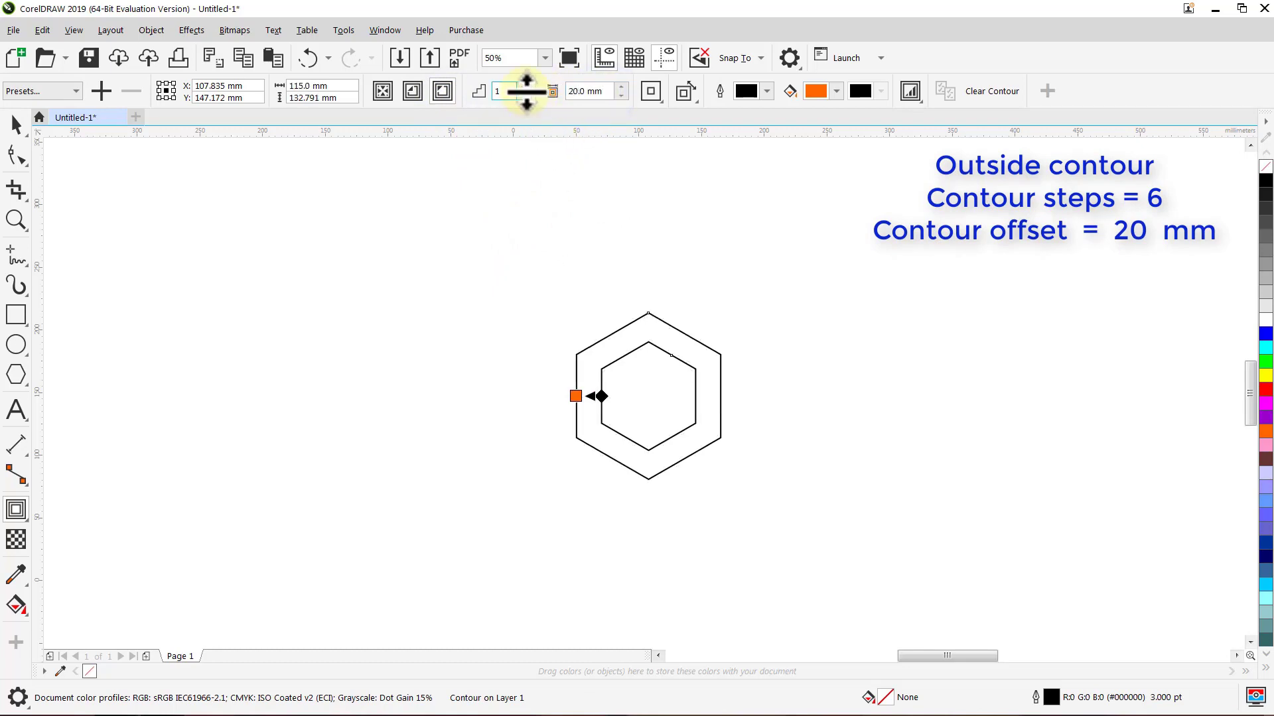
Increase the hexagon's contour to 6 steps and deselect it.
click(524, 86)
click(525, 86)
click(525, 86)
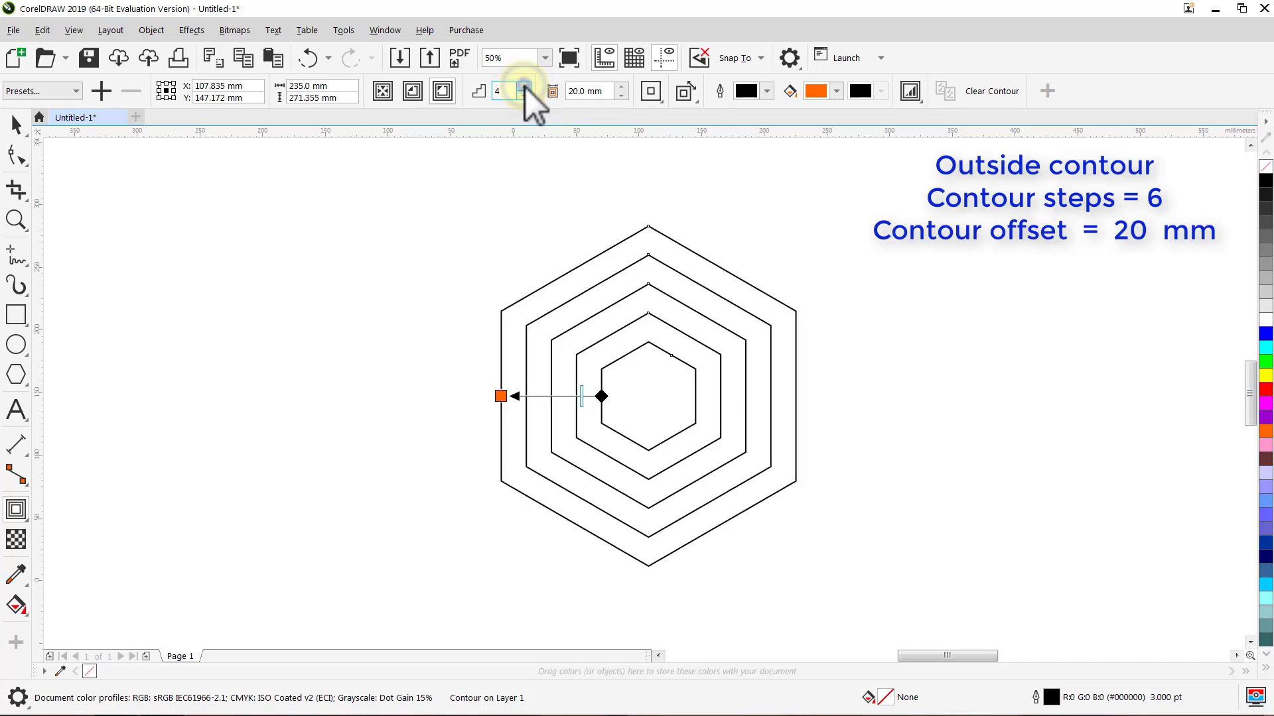
click(525, 86)
click(525, 86)
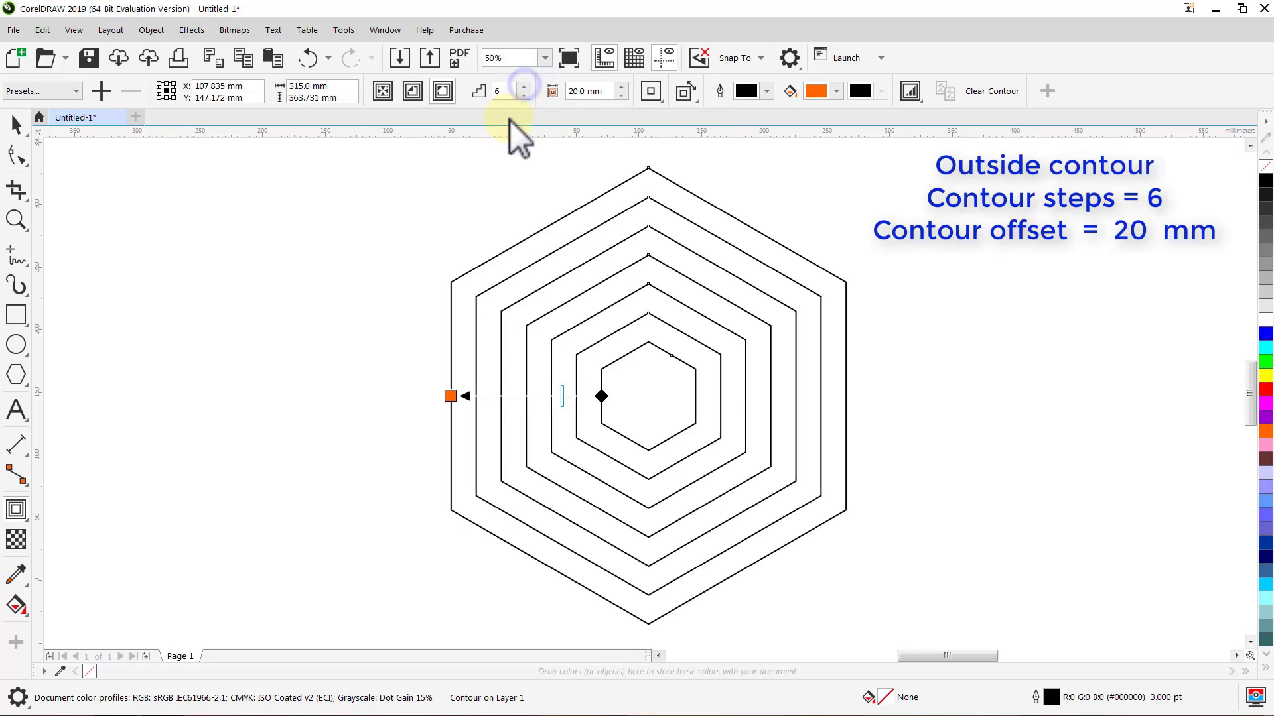
key(space)
click(497, 160)
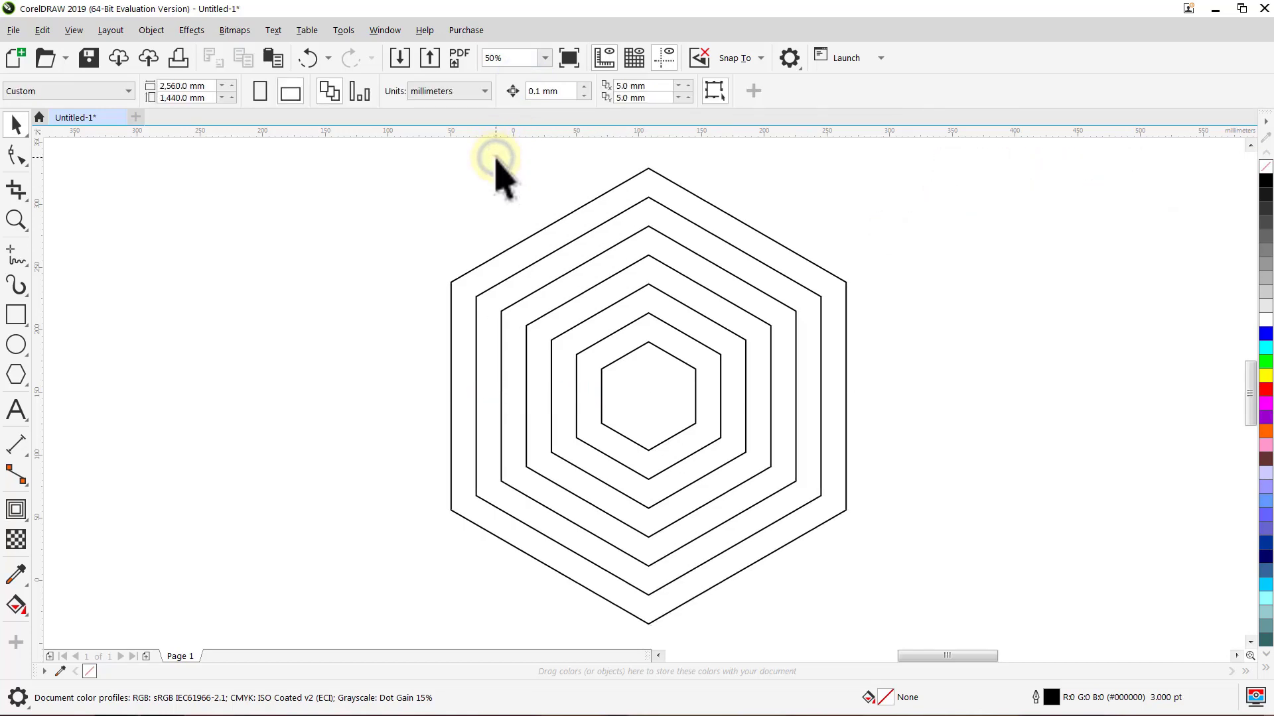
Break the hexagon contour apart and ungroup the resulting outlines into separate objects.
click(533, 237)
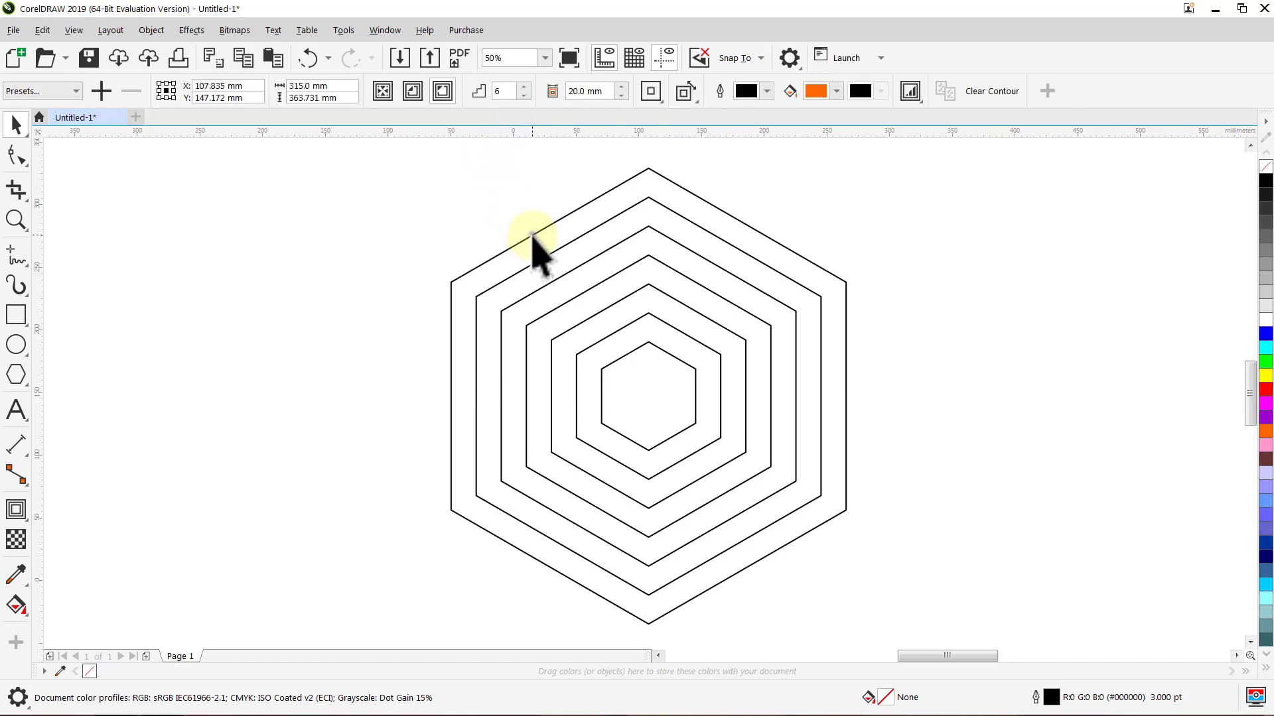
right_click(532, 236)
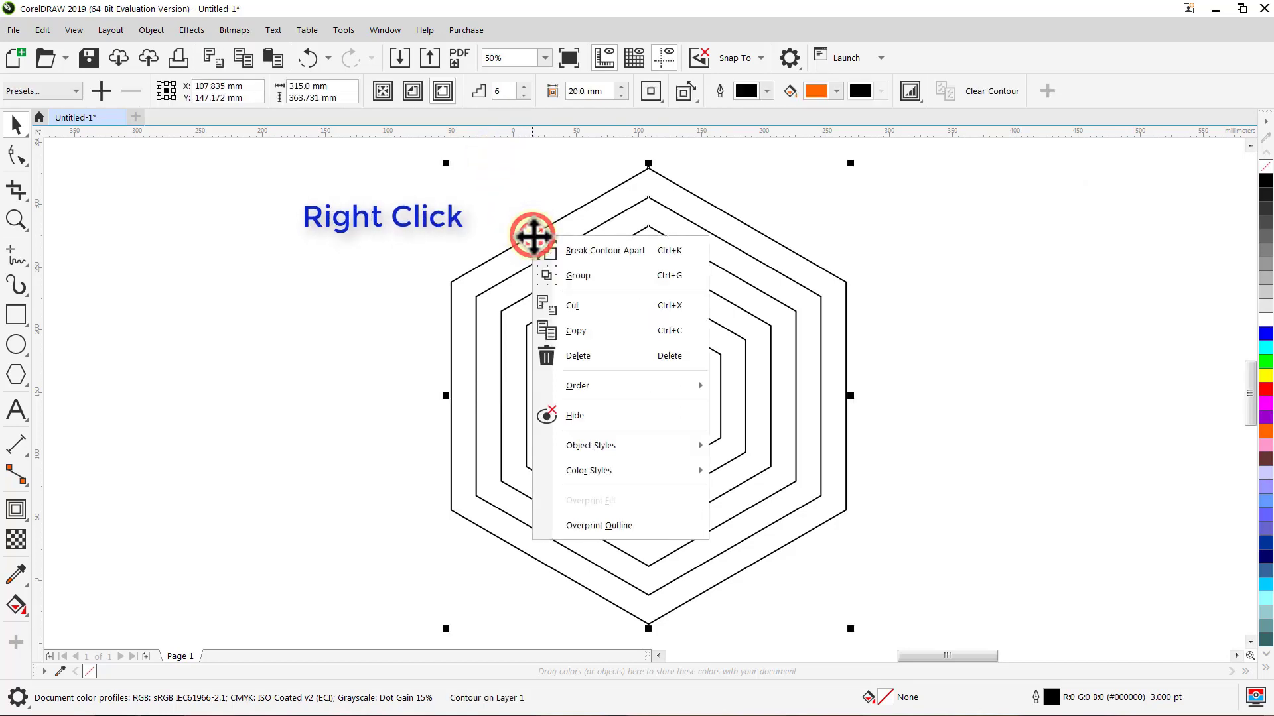
click(572, 251)
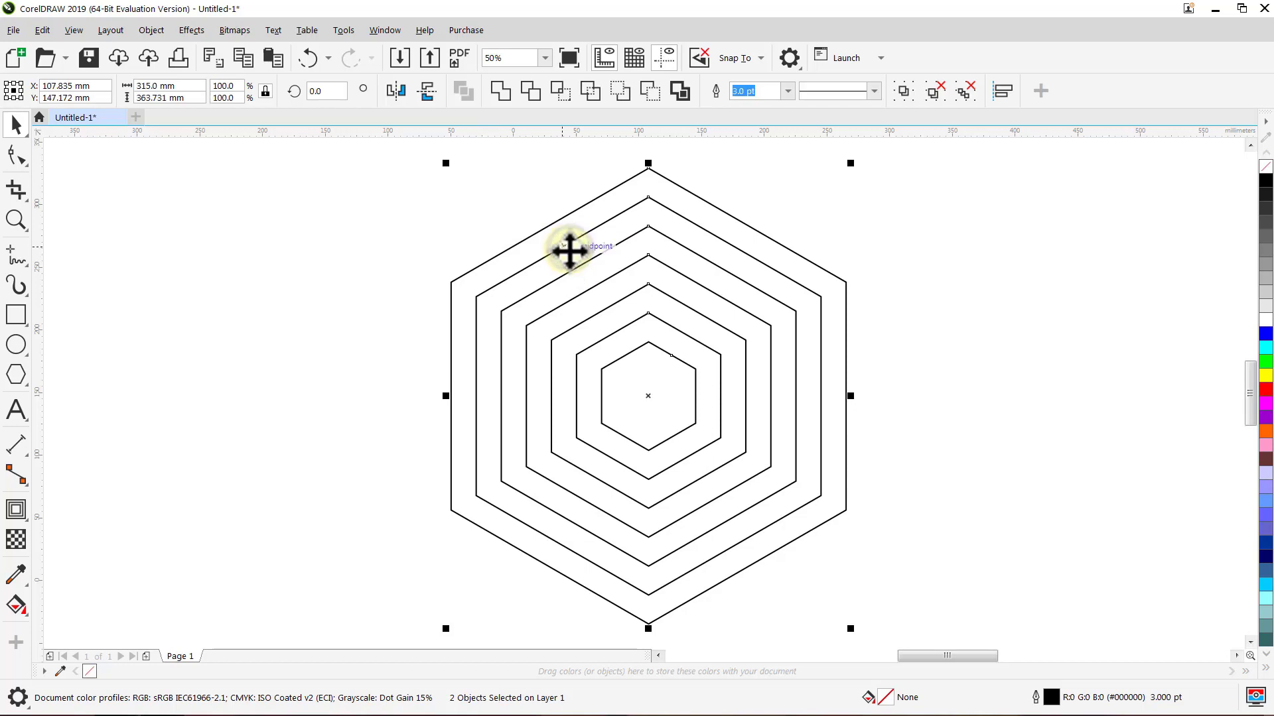
click(933, 95)
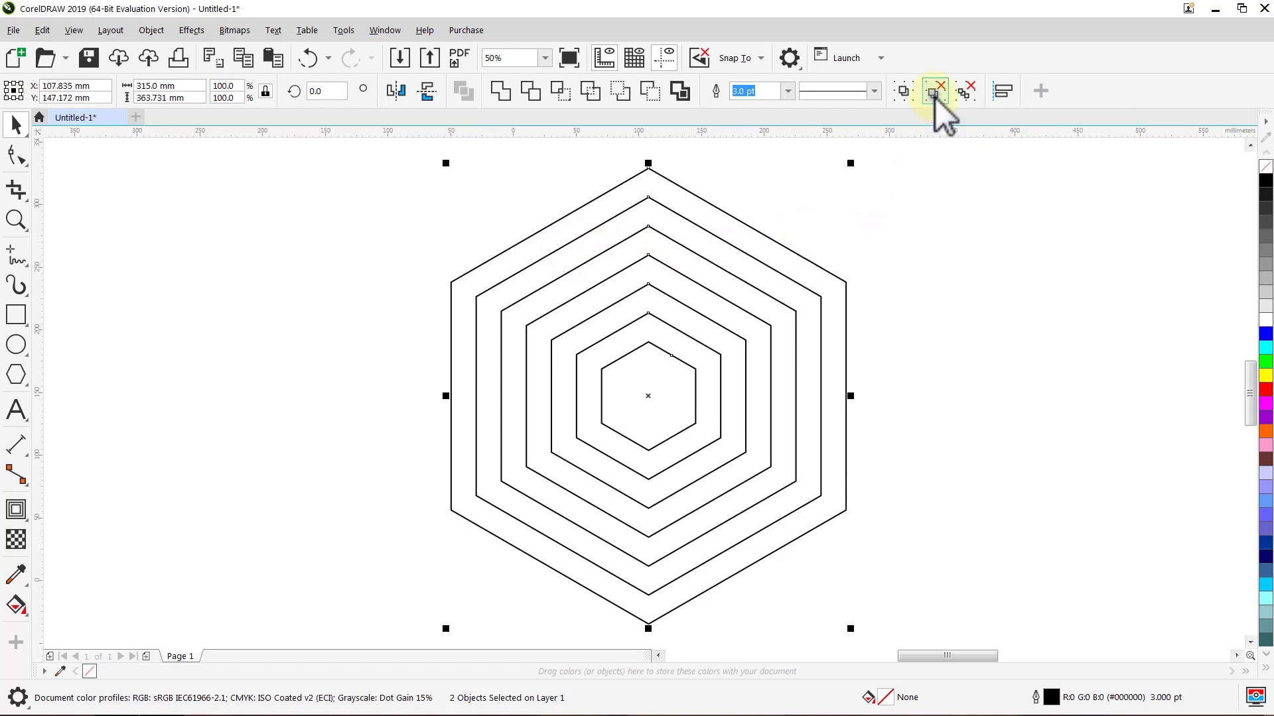
click(915, 184)
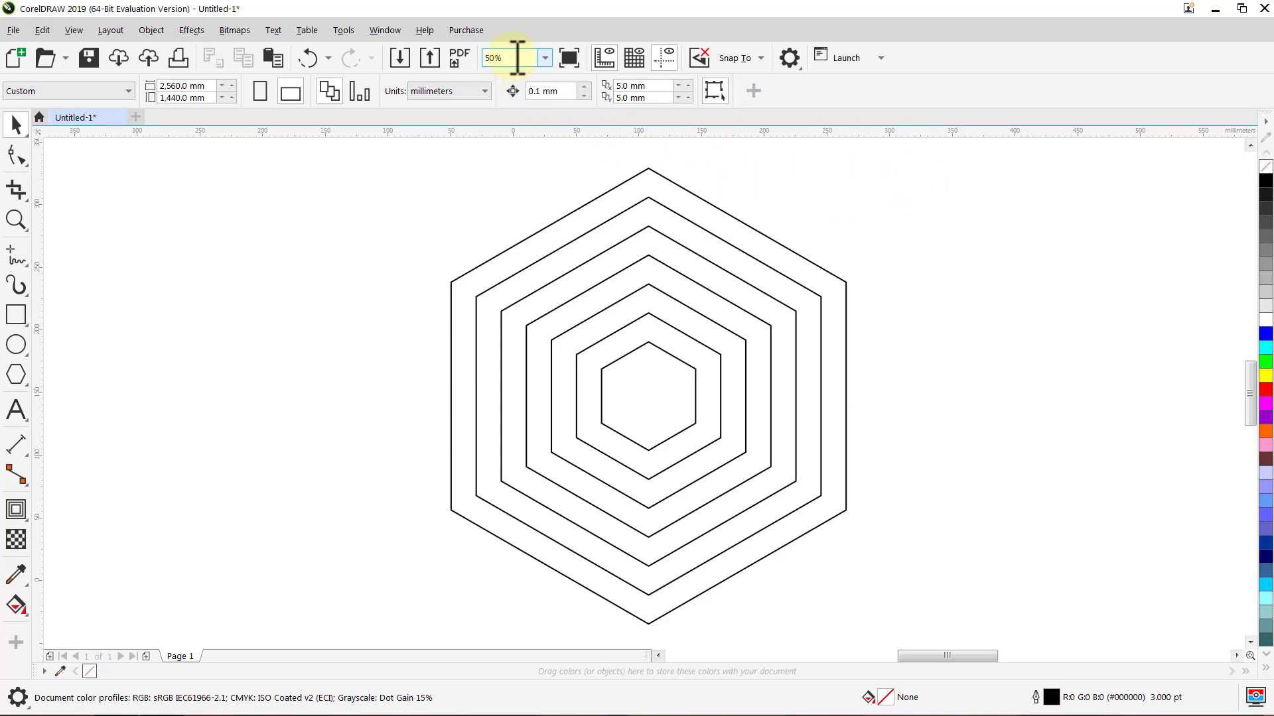
Copy all the concentric hexagons down and to the left, snapping the copy's upper-right corner to the original's bottom vertex.
text(30)
key(Return)
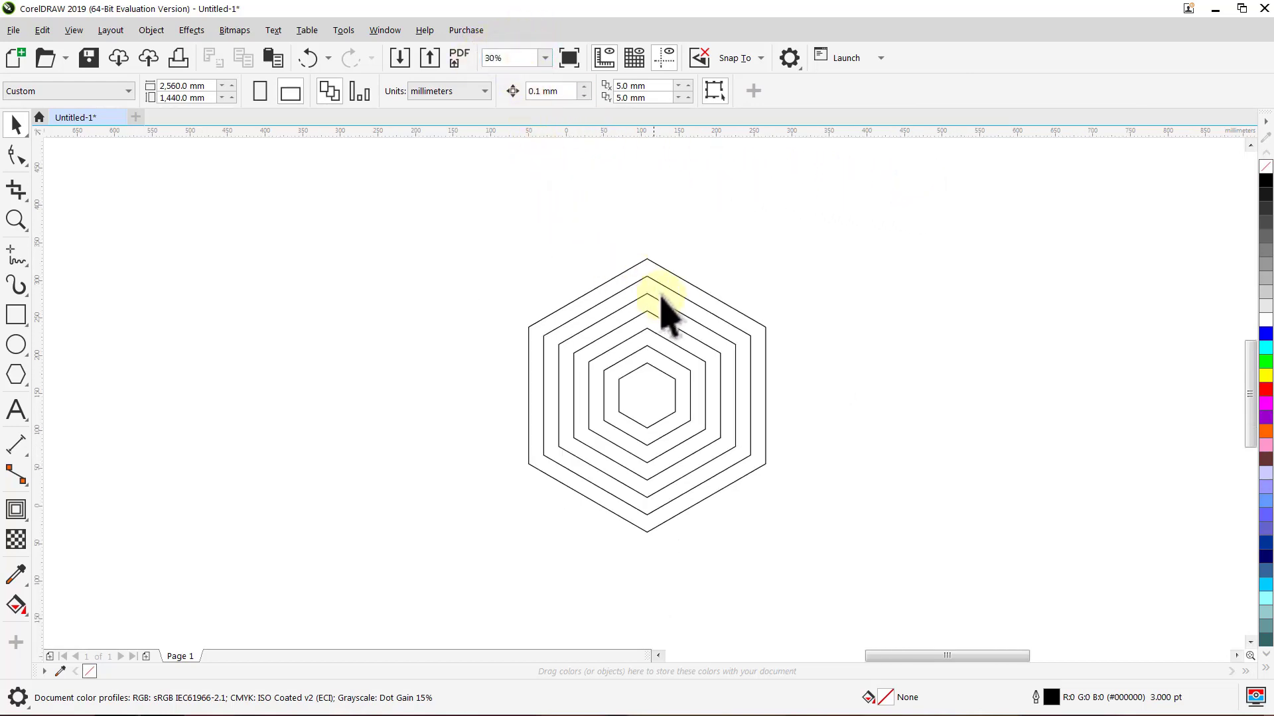
drag(662, 299, 661, 204)
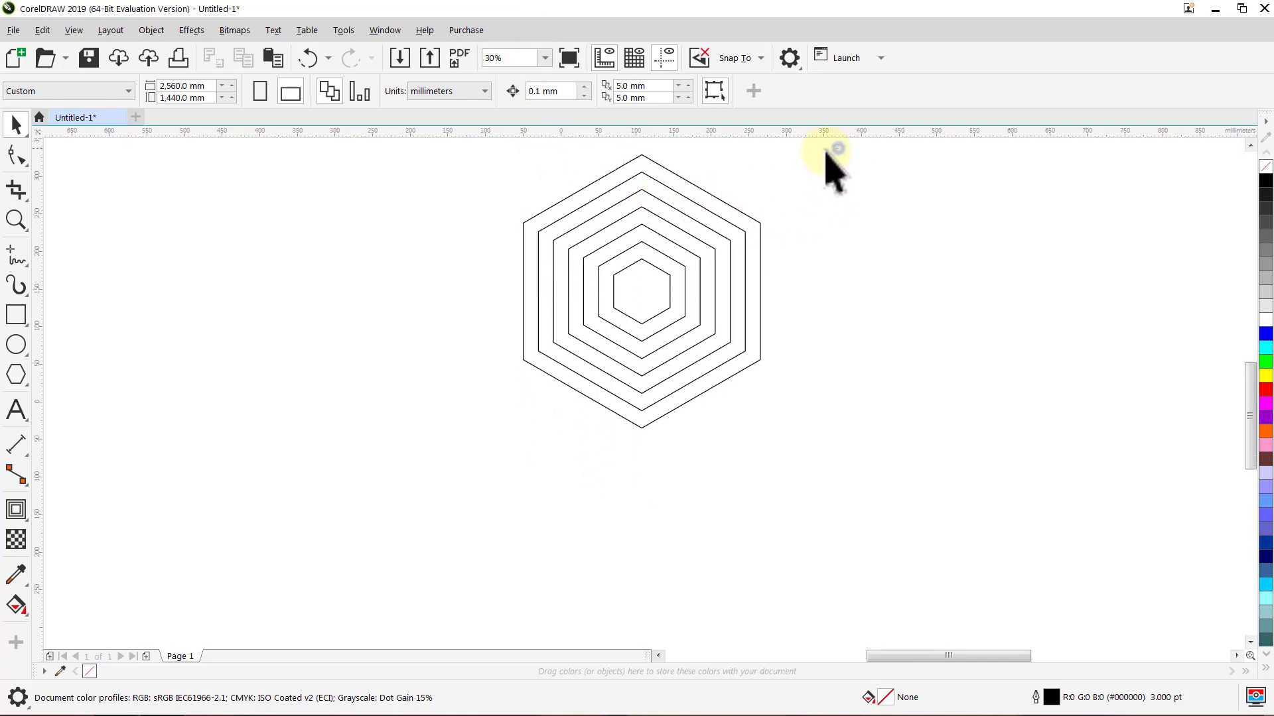
drag(838, 149, 487, 439)
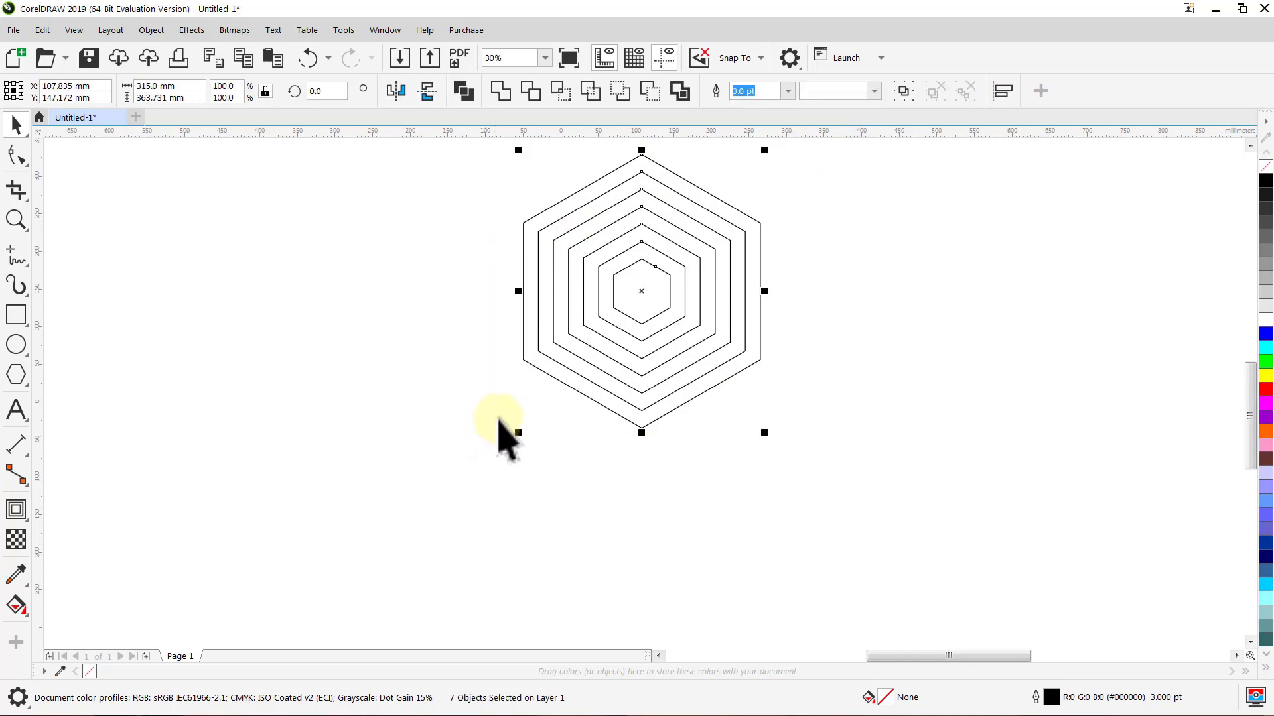
drag(759, 222, 642, 428)
right_click(641, 428)
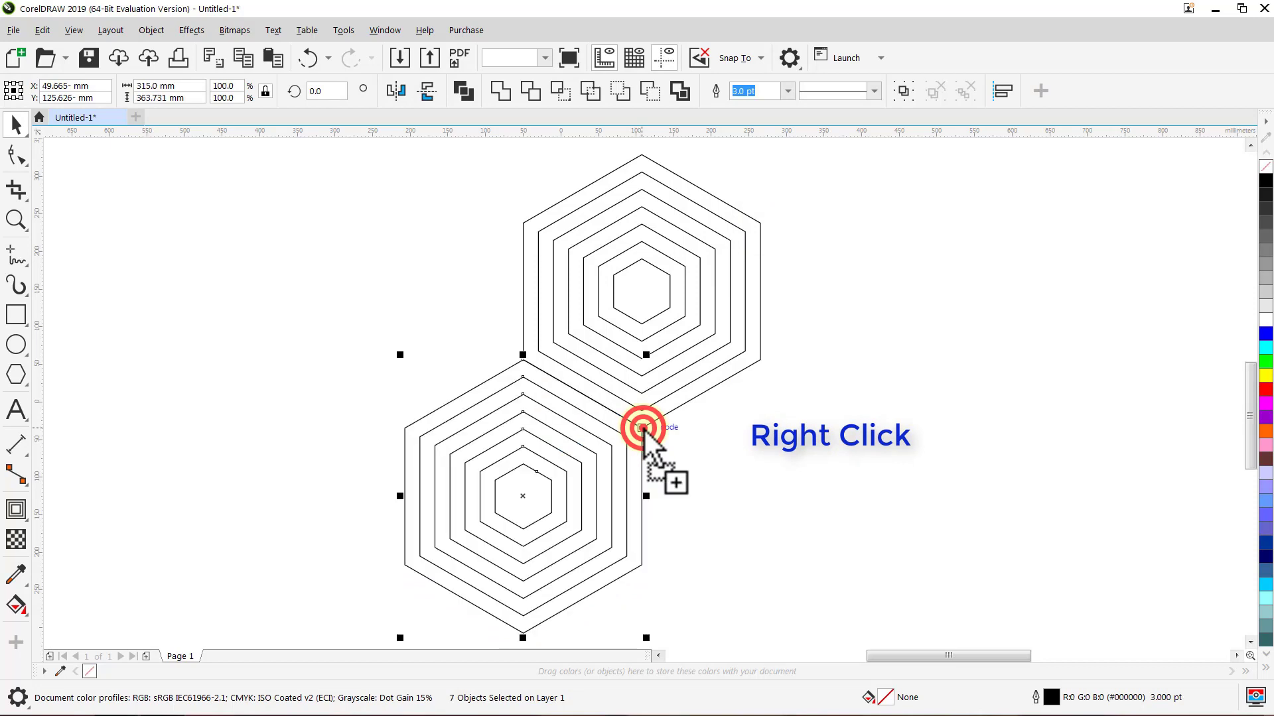
click(698, 439)
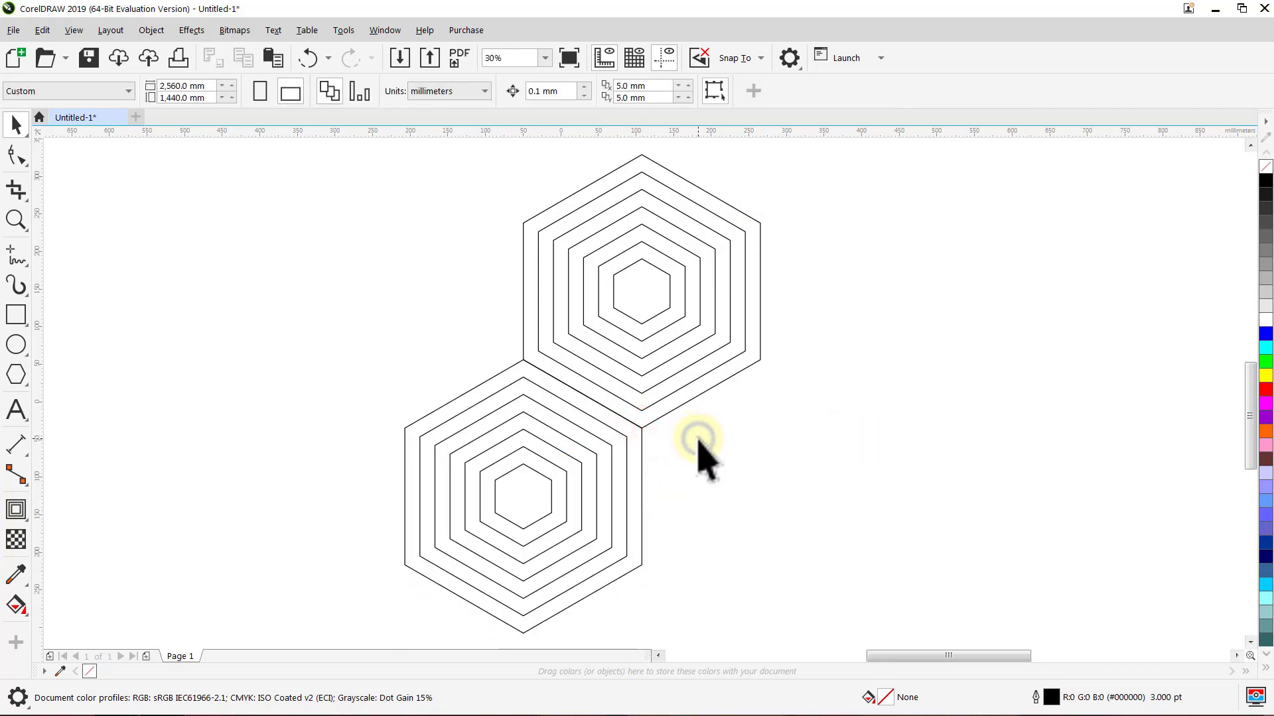
Delete the second and fifth rings, counted from the outside, of the upper concentric hexagon.
key(Delete)
click(538, 292)
key(Delete)
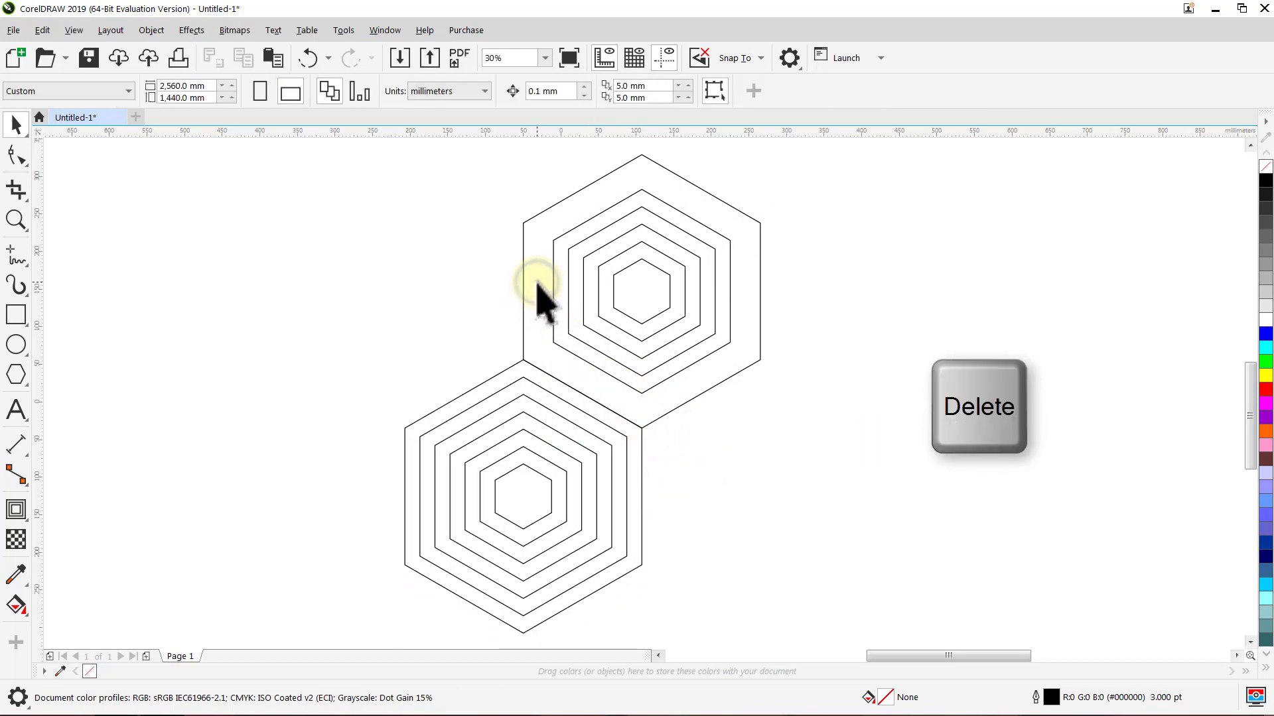
click(585, 292)
key(Delete)
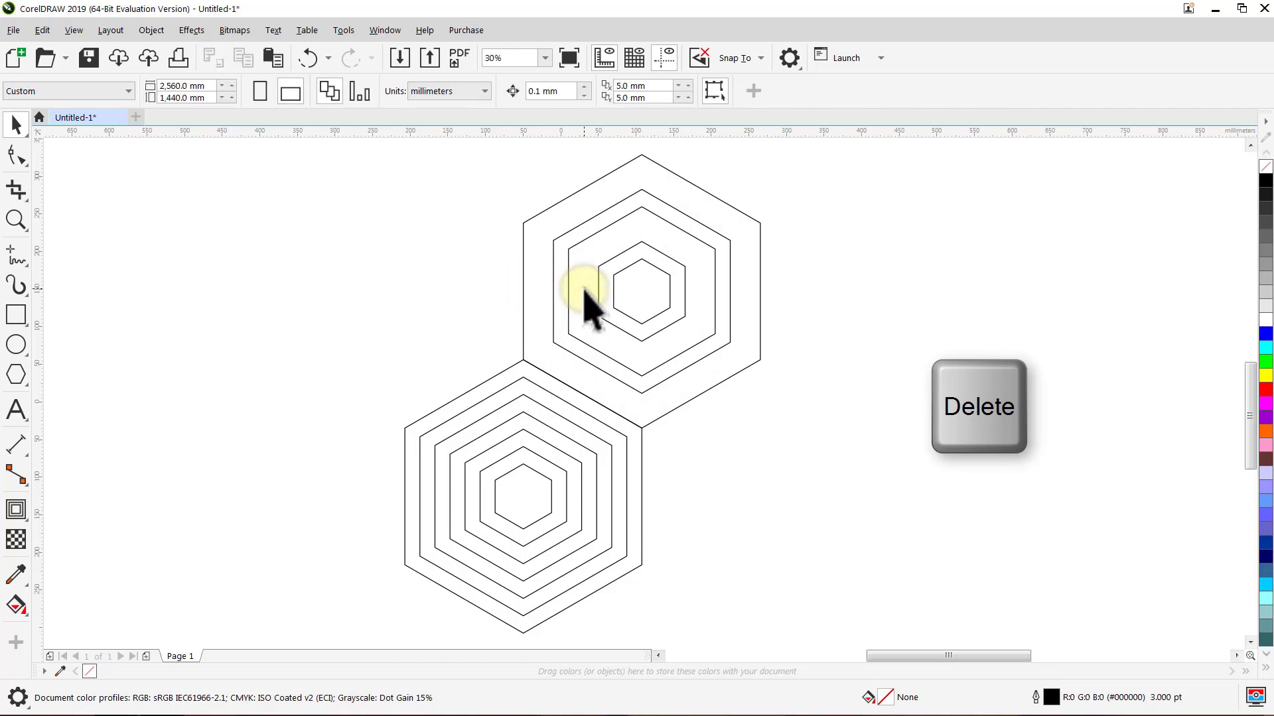
Delete the third ring from the outside and the two innermost rings of the lower concentric hexagon.
click(573, 423)
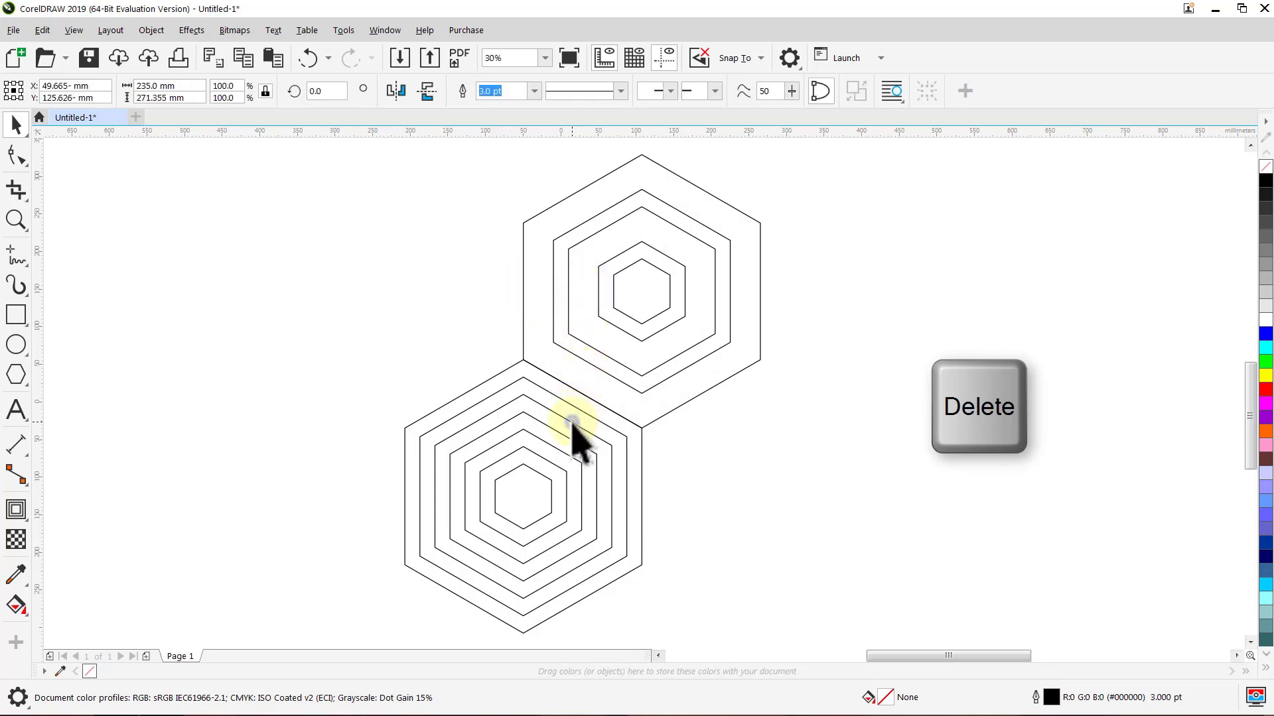
key(Delete)
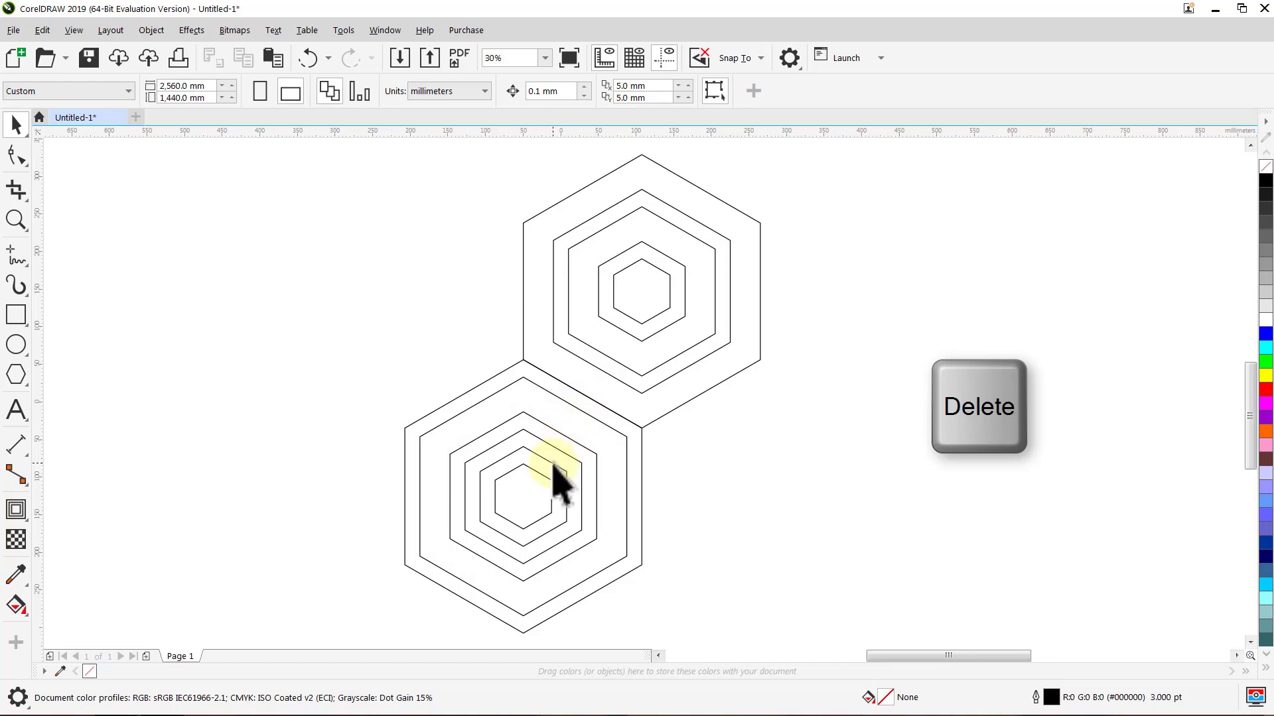
click(553, 465)
key(Delete)
click(545, 472)
key(Delete)
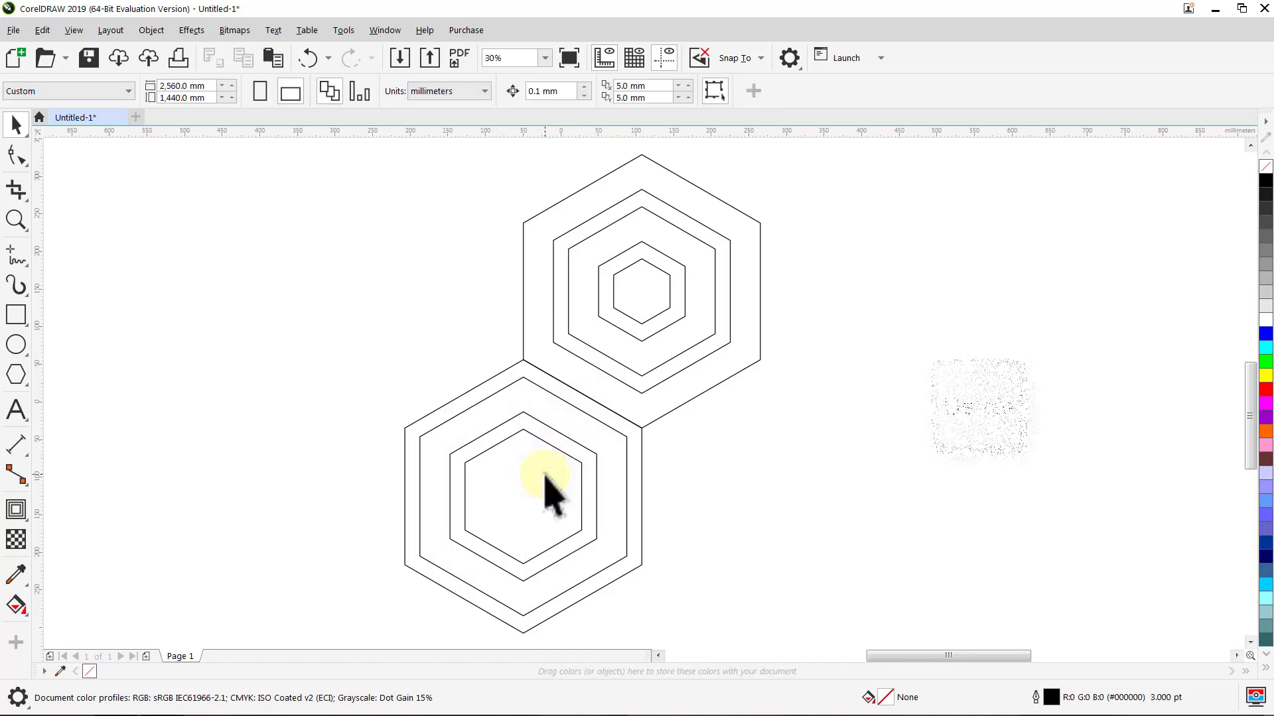
Set the outline color of all remaining hexagons to light blue #00CCFF and deselect them.
key(ctrl+a)
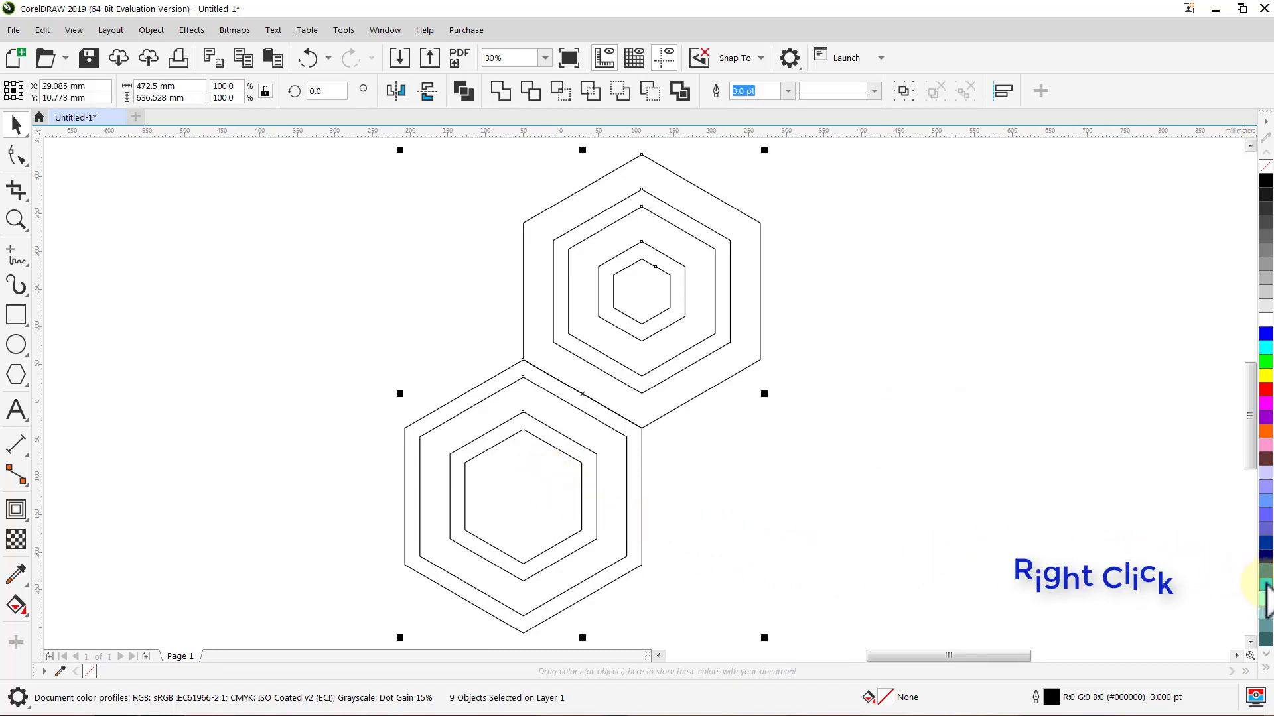
right_click(1264, 583)
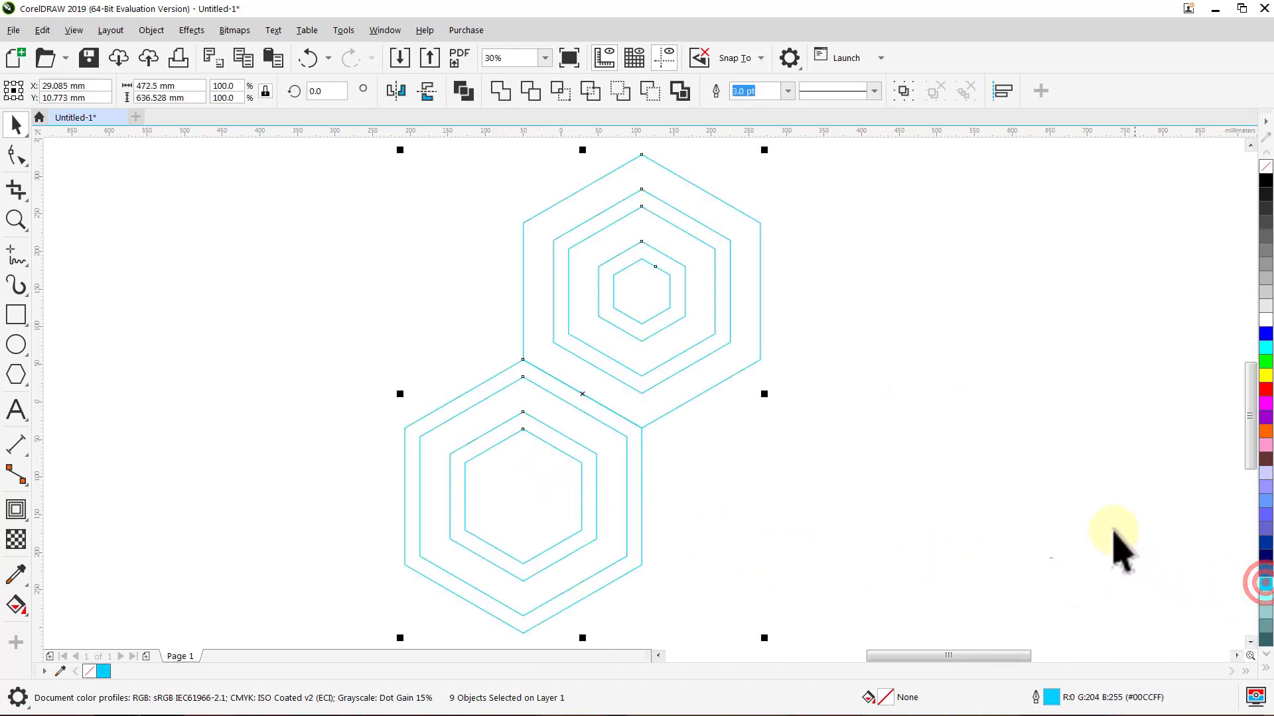
click(907, 460)
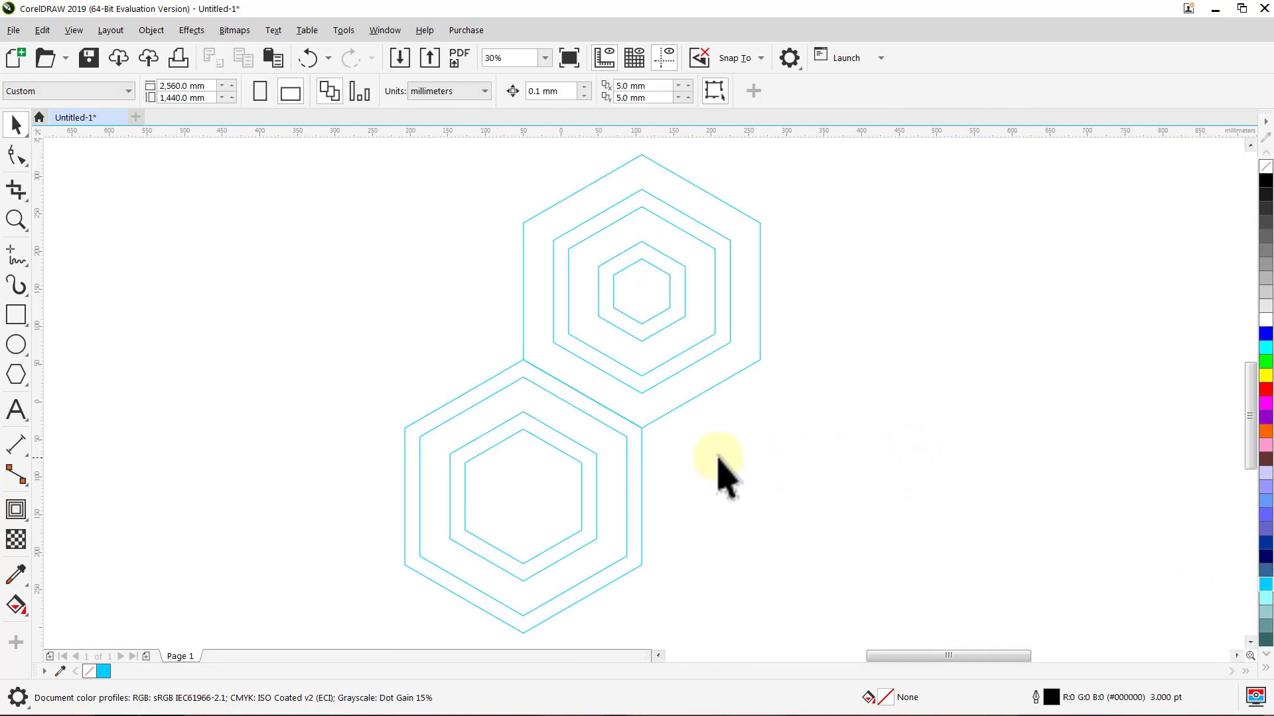
Start the 2-Point Line tool and set the default outline color for graphic objects to red #FF0000.
click(22, 258)
click(68, 284)
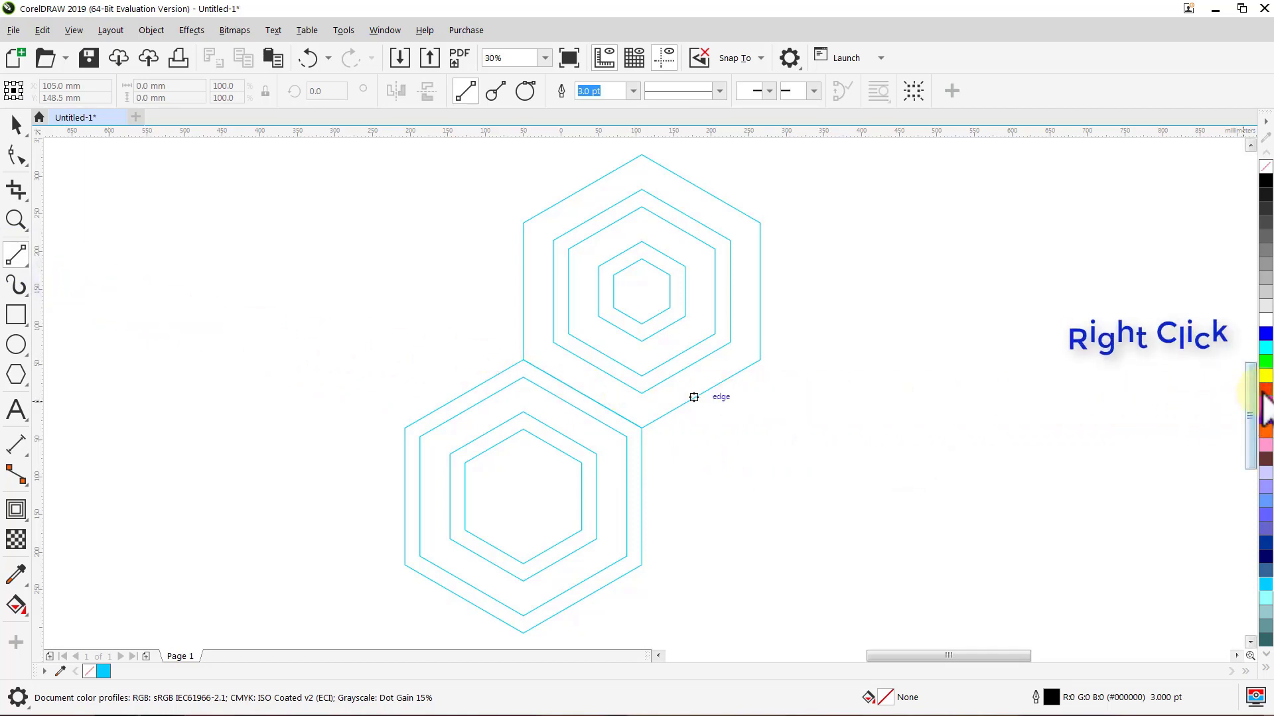
right_click(1265, 392)
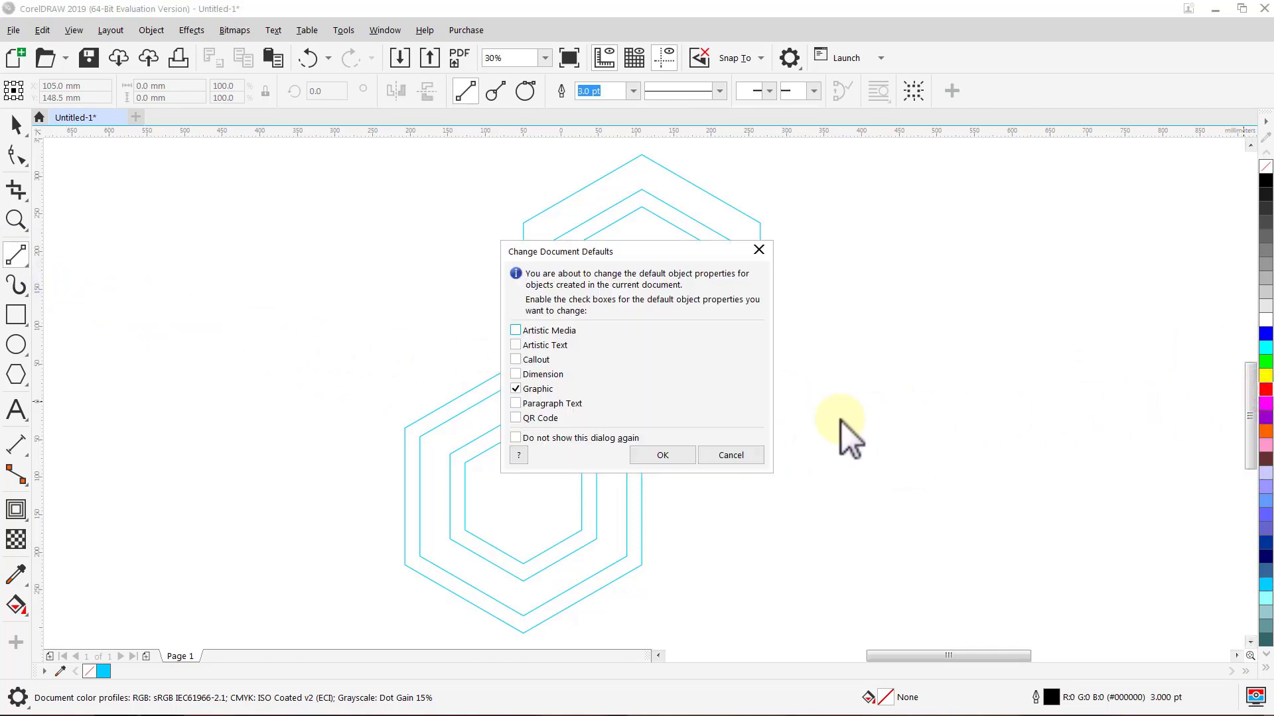
click(662, 455)
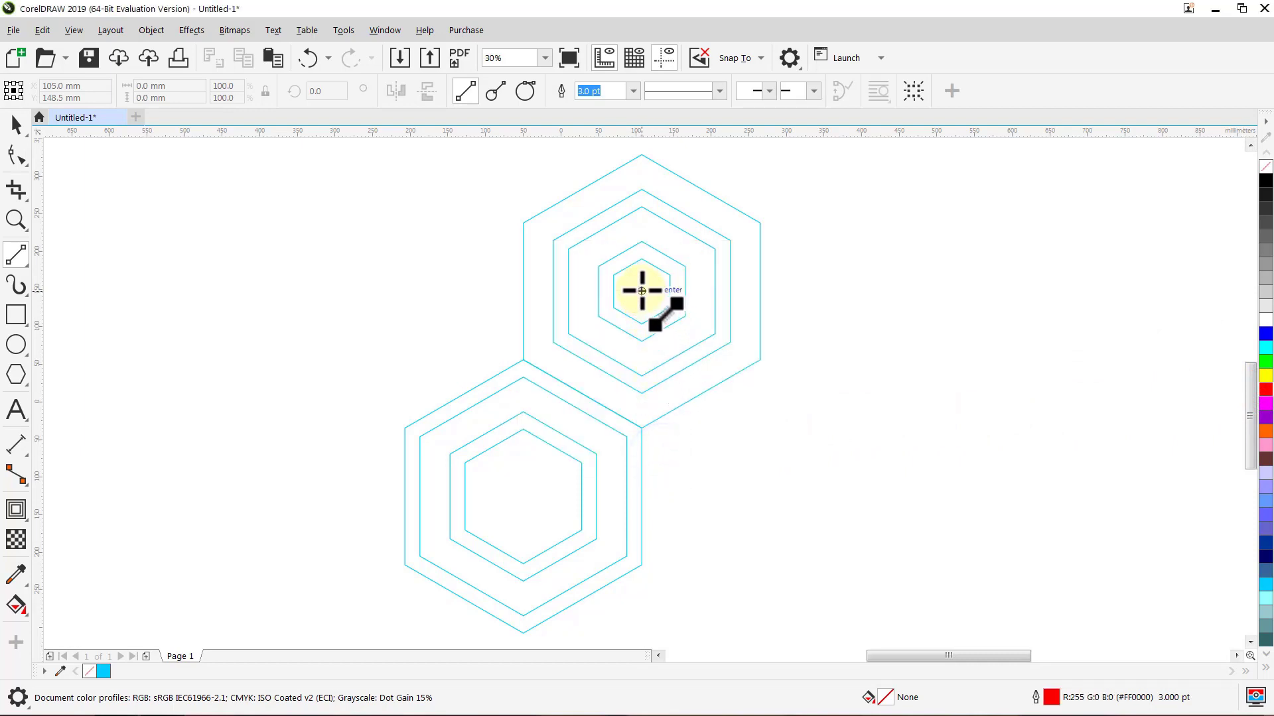
Draw lines from the upper hexagon's center to its upper-left, upper-right and bottom corners, and from the lower hexagon's center to its top and lower-right corners.
drag(641, 290, 523, 223)
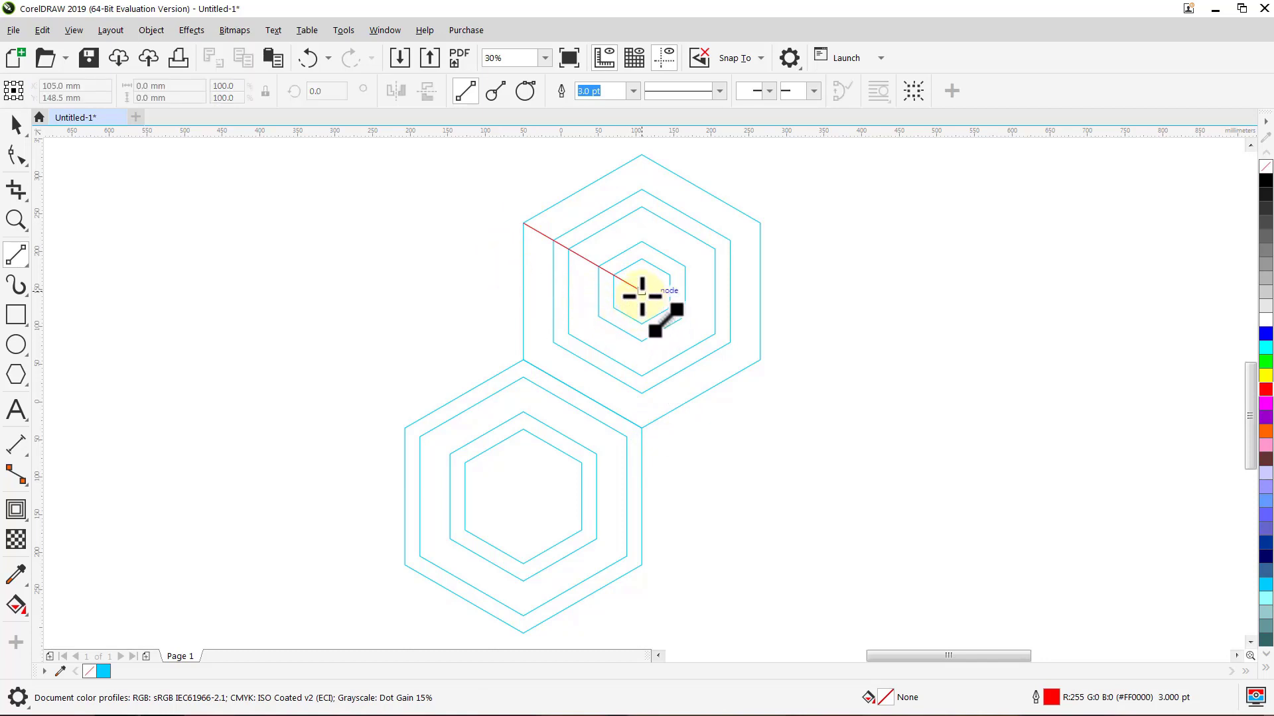
drag(641, 290, 759, 223)
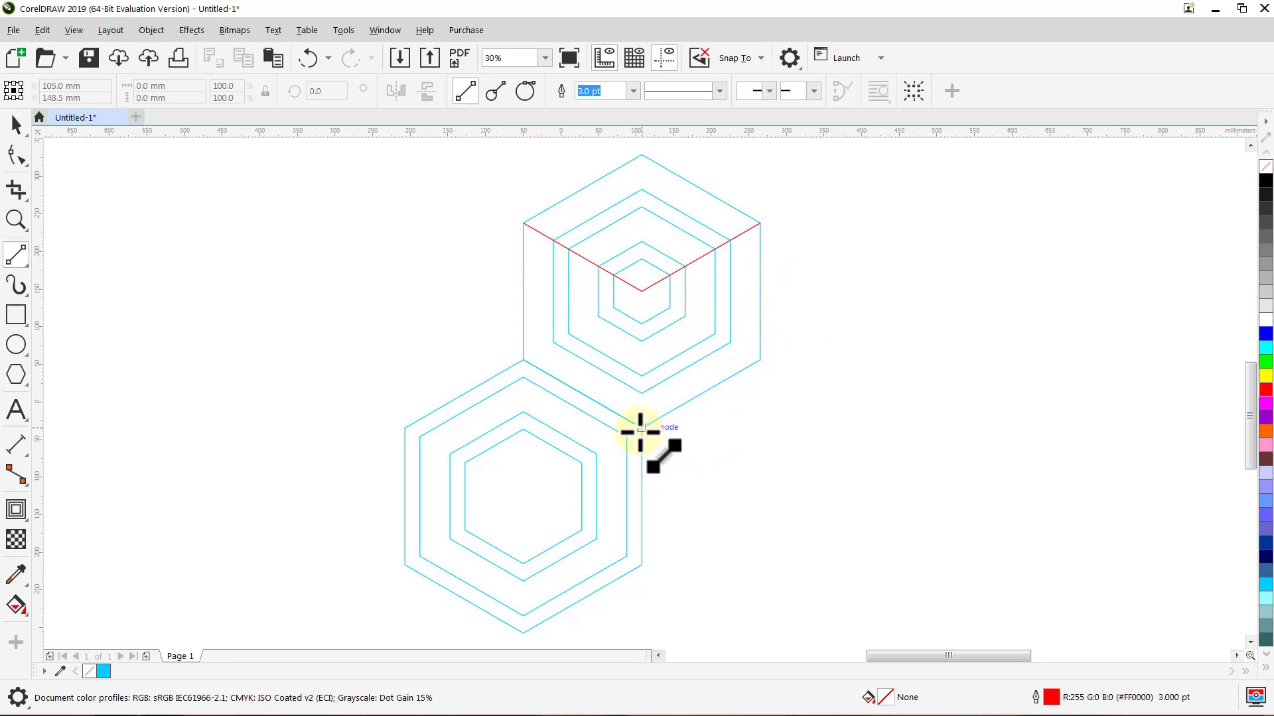
drag(641, 427, 642, 290)
key(Escape)
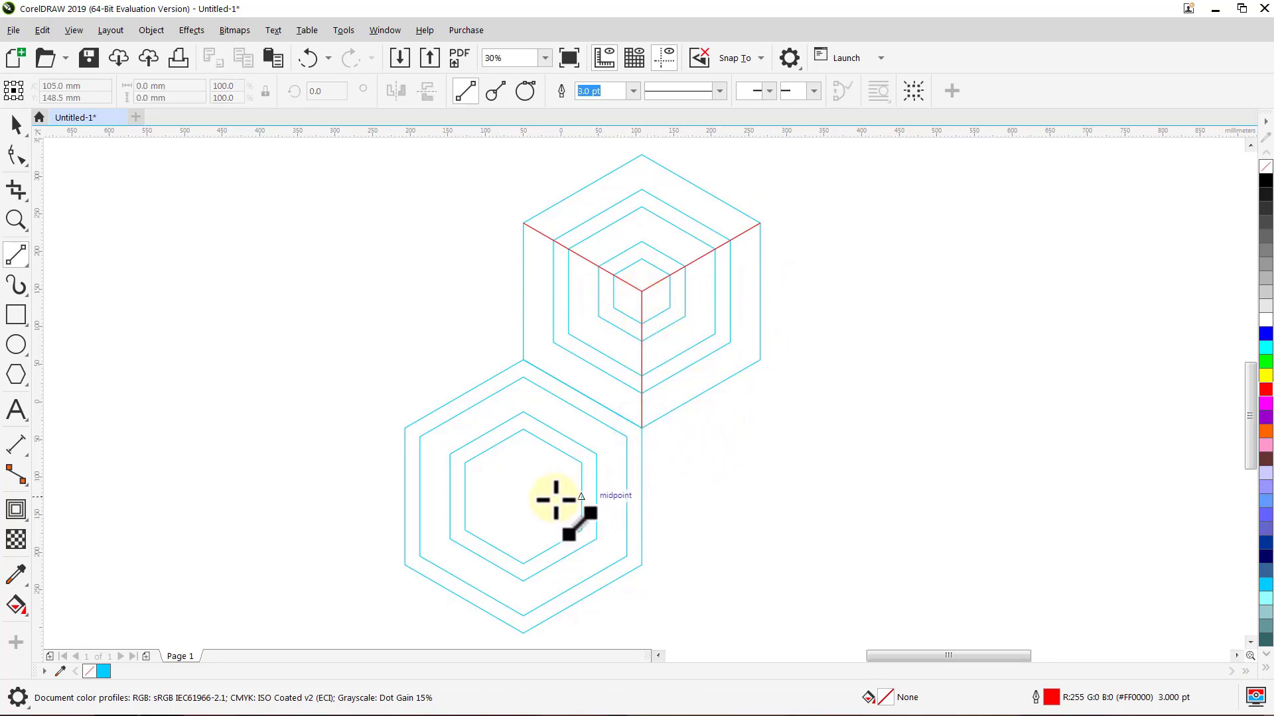
drag(522, 496, 523, 360)
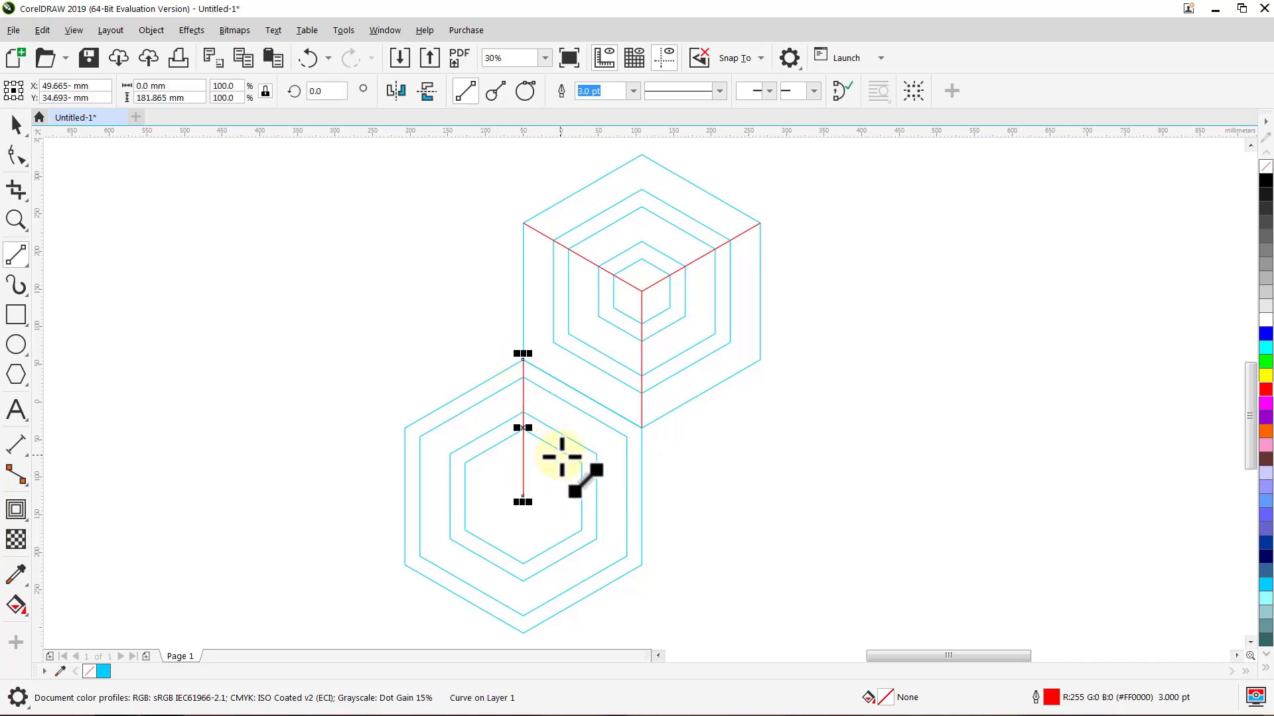
drag(524, 497, 641, 565)
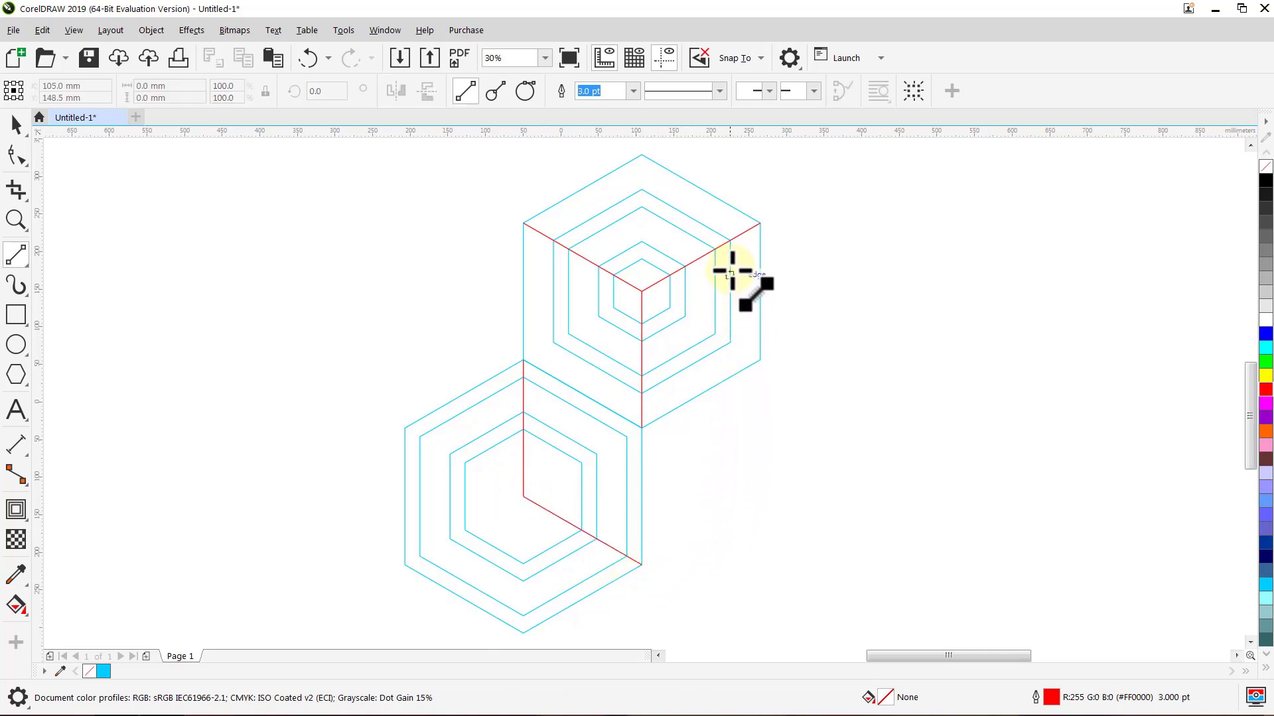
Draw vertical lines down from the upper-right corners of the upper hexagon's second and third rings, plus lines along those rings' lower-right edges.
drag(733, 251, 740, 440)
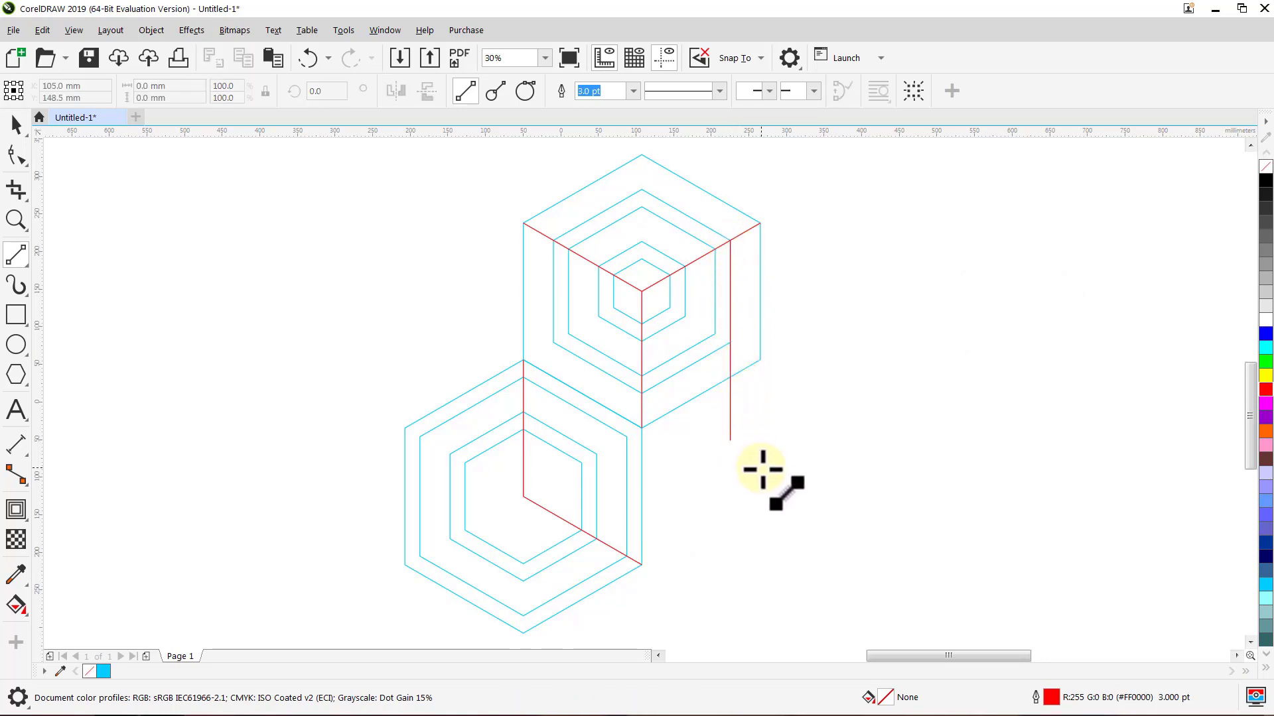
drag(715, 250, 713, 440)
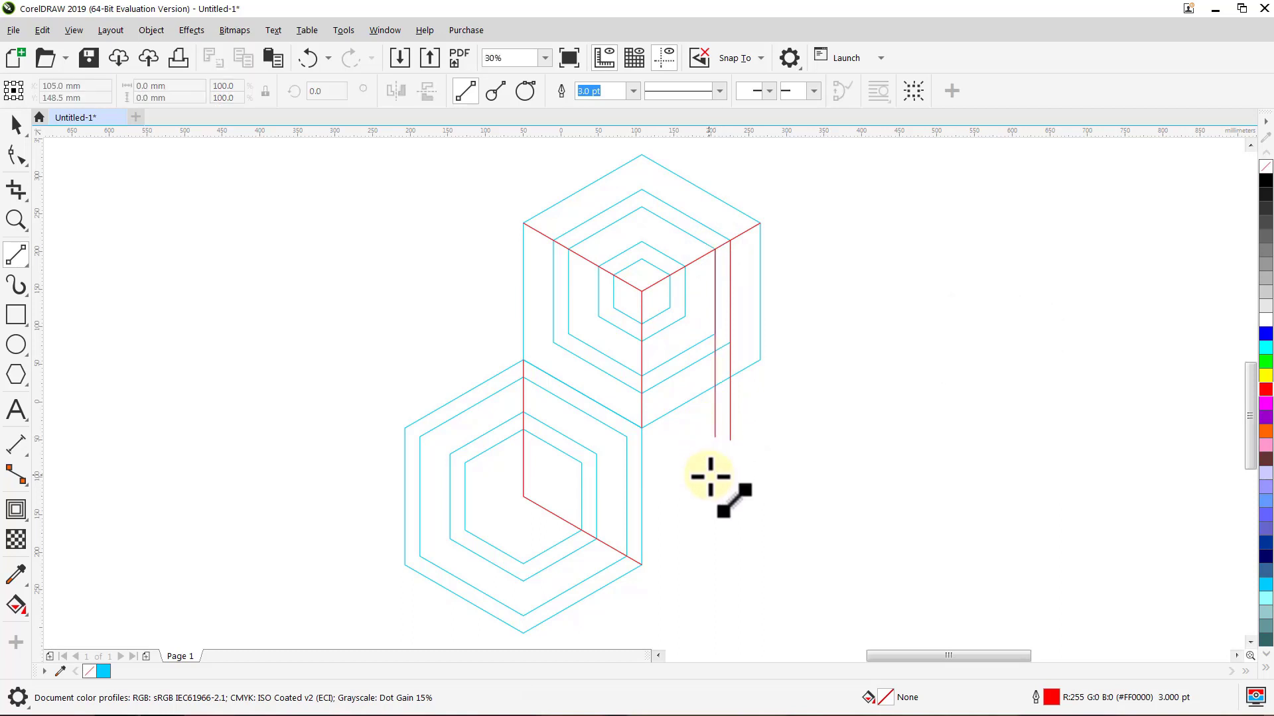
drag(647, 383, 704, 360)
key(Escape)
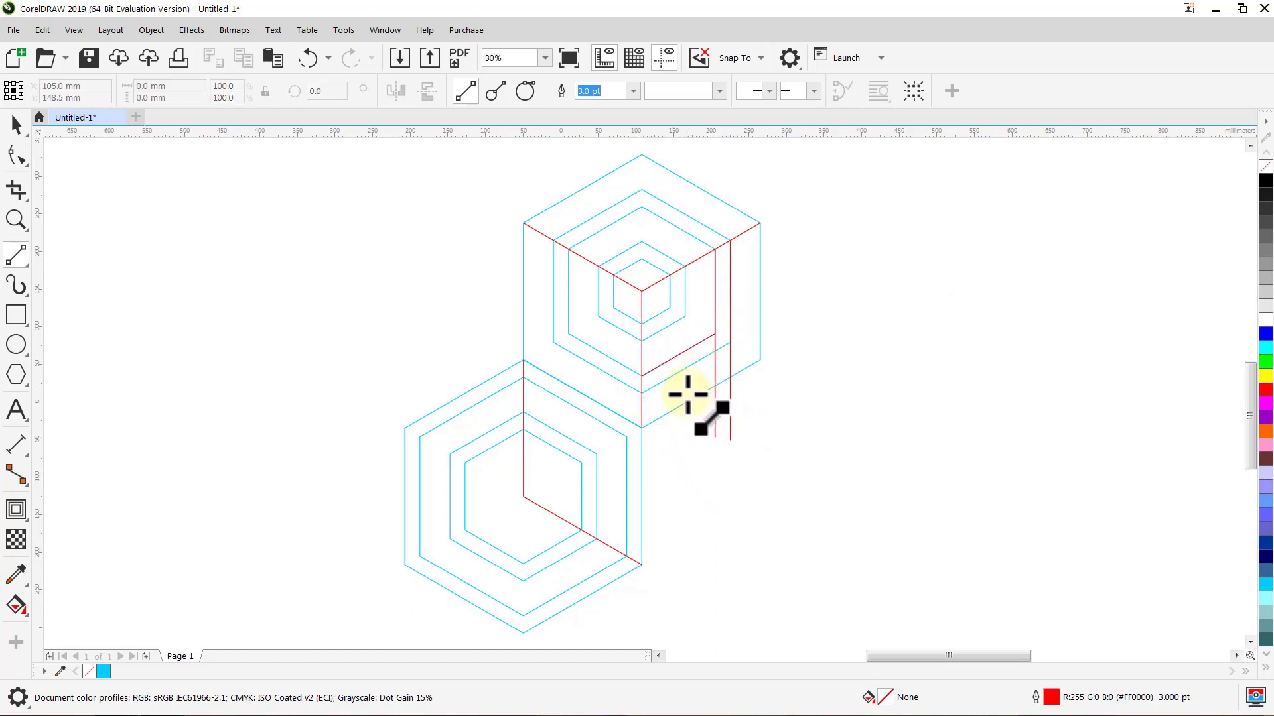
drag(650, 393, 734, 345)
key(space)
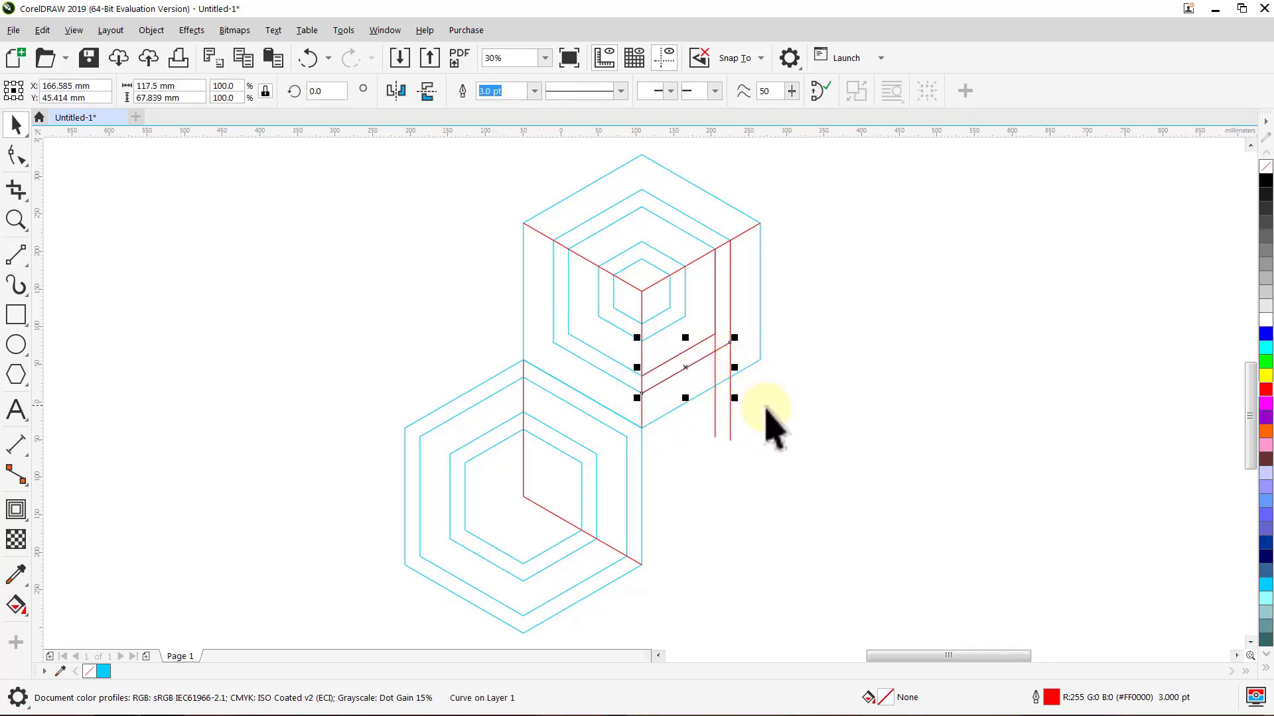
click(809, 425)
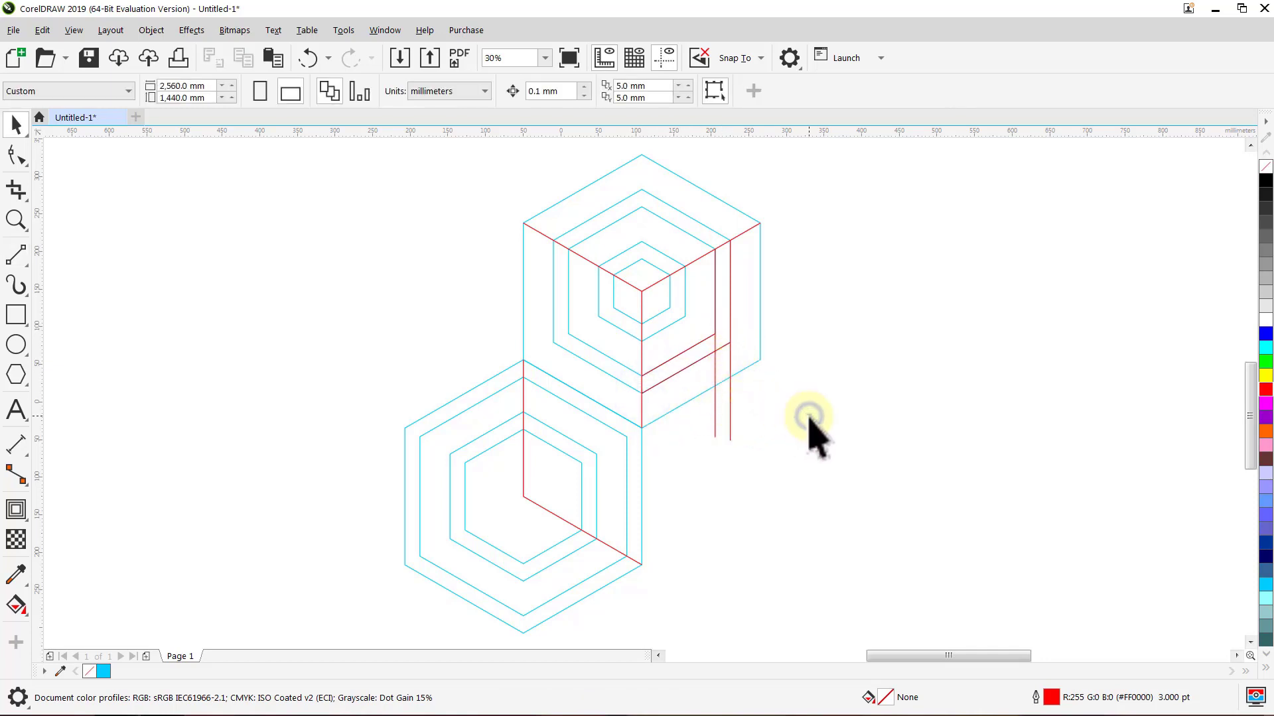
Scale the two diagonal red lines up and to the right so both extend past the upper hexagon's outer edge.
click(680, 355)
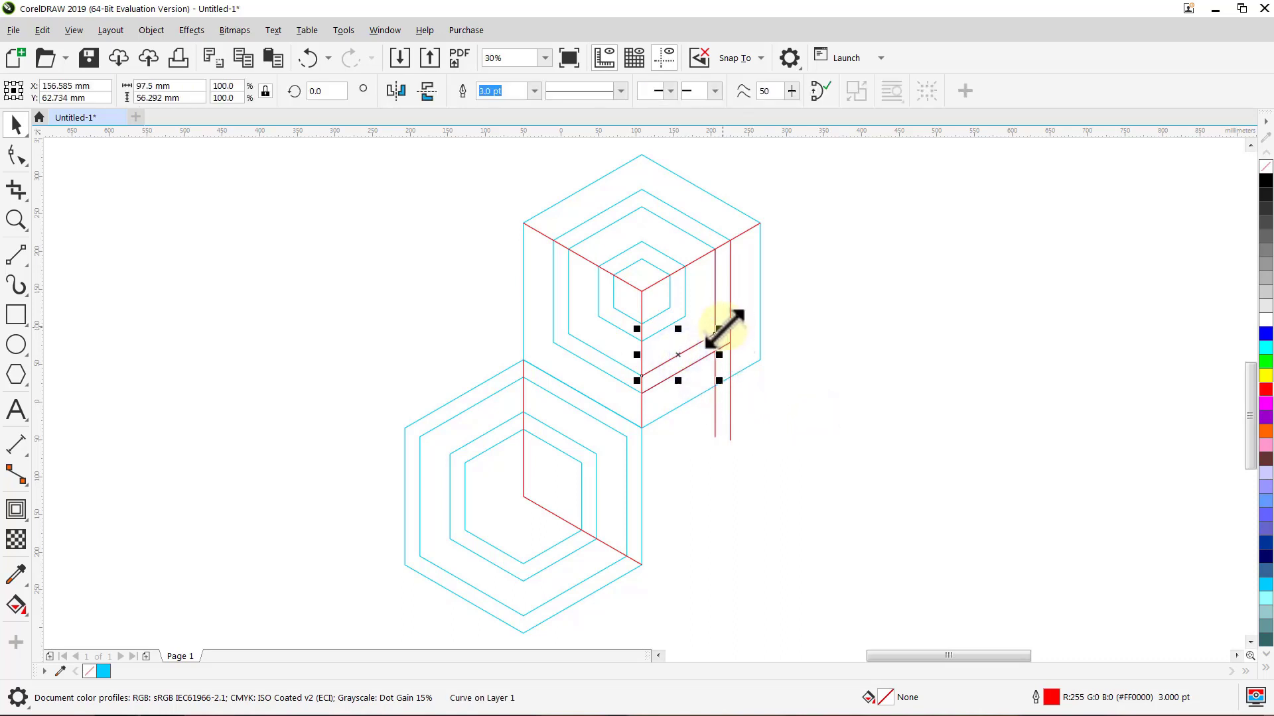
drag(719, 329, 817, 272)
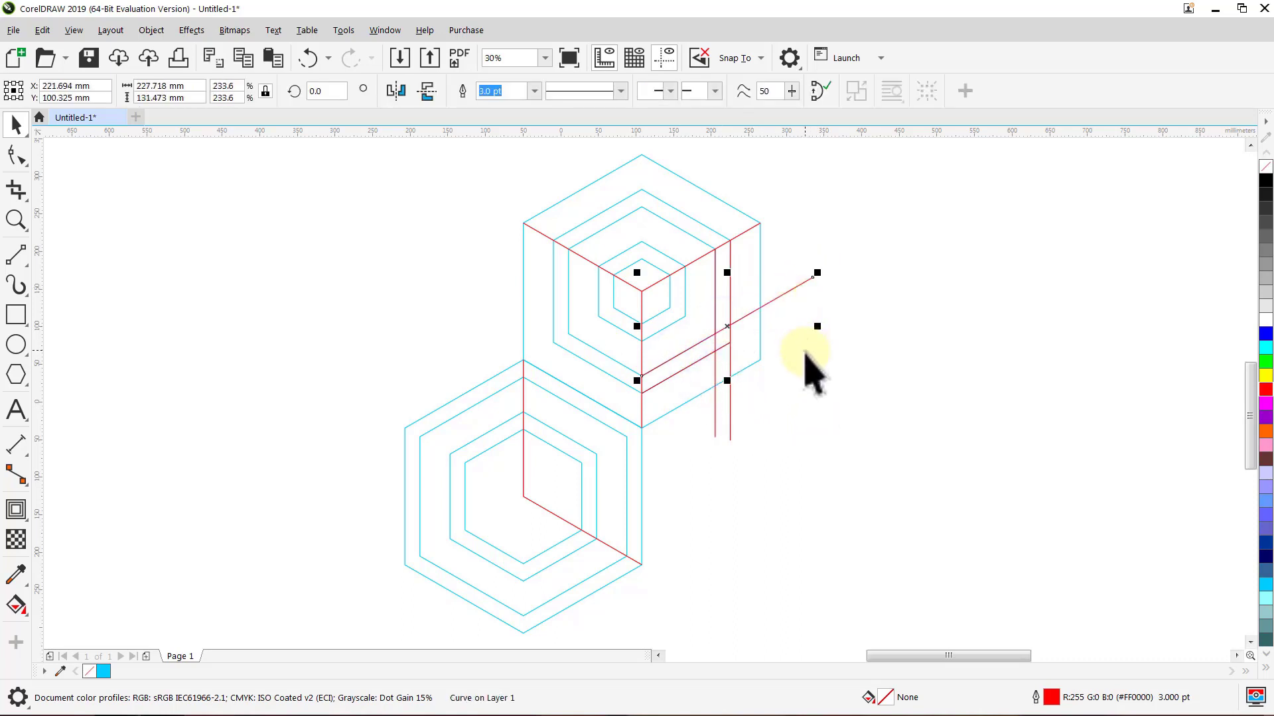
click(801, 368)
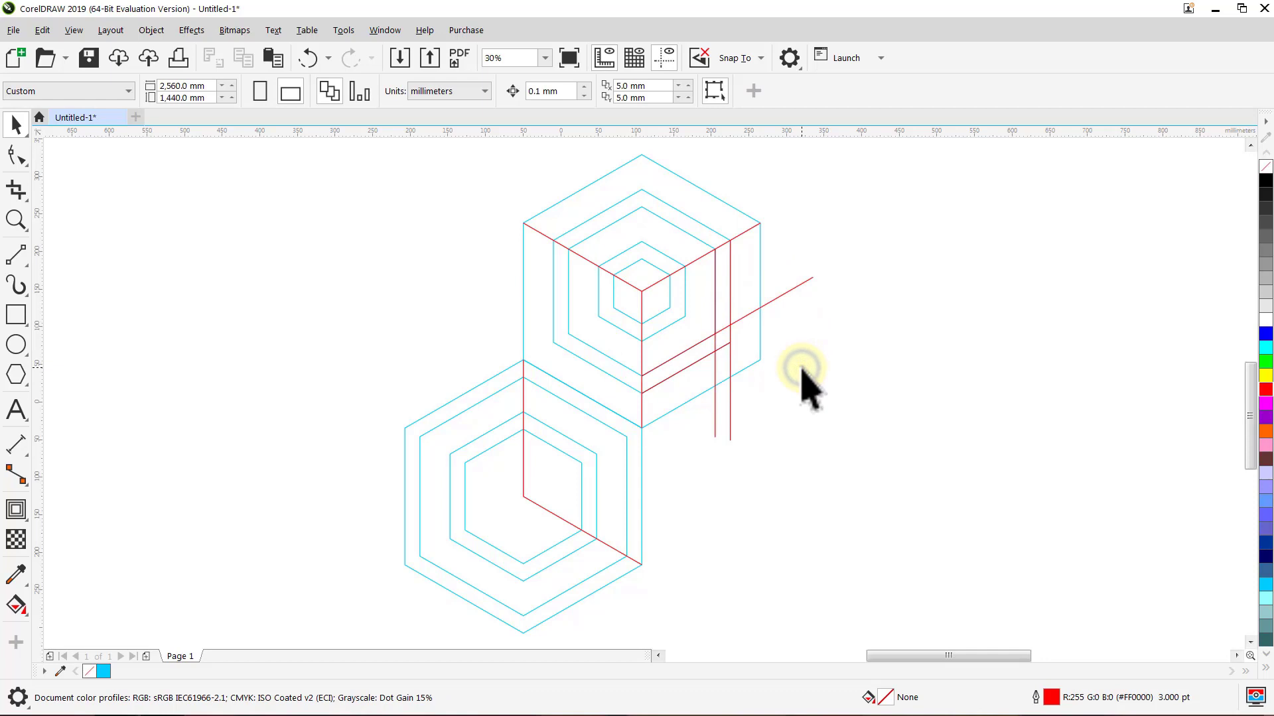
click(683, 370)
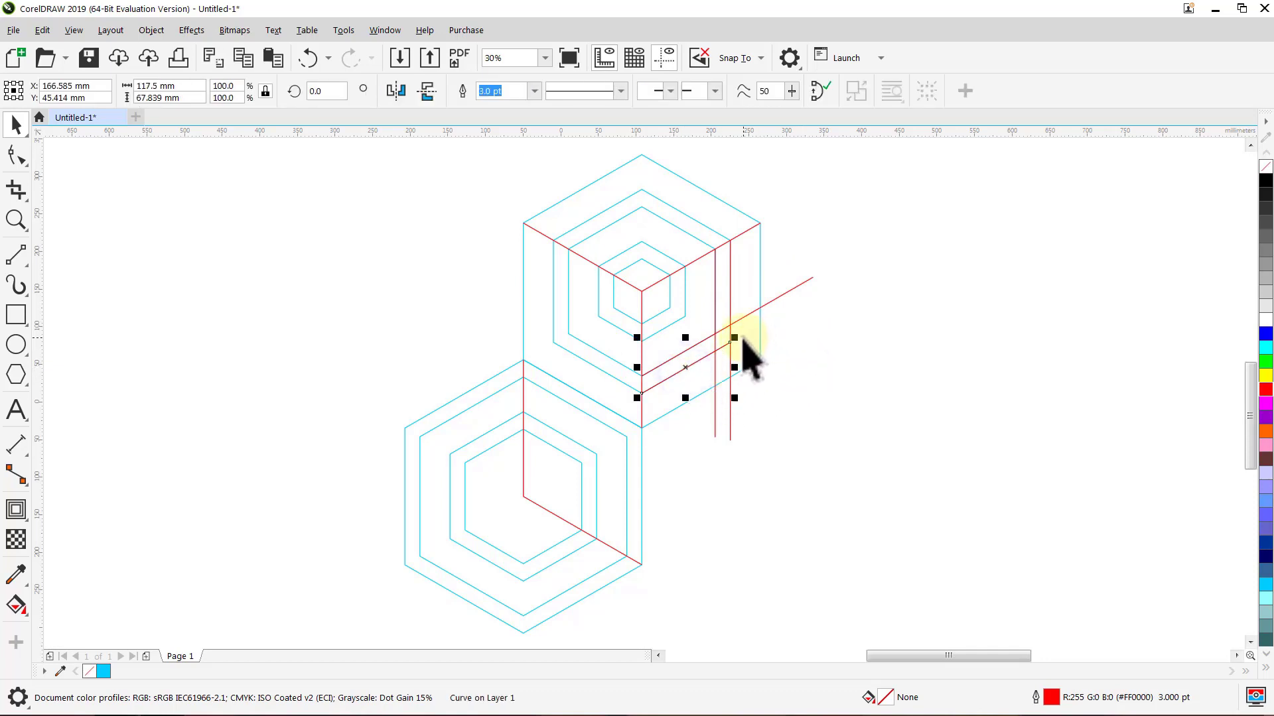
drag(735, 337, 830, 293)
click(851, 372)
Group all the hexagon outlines and red lines together, then deselect the group.
key(ctrl+a)
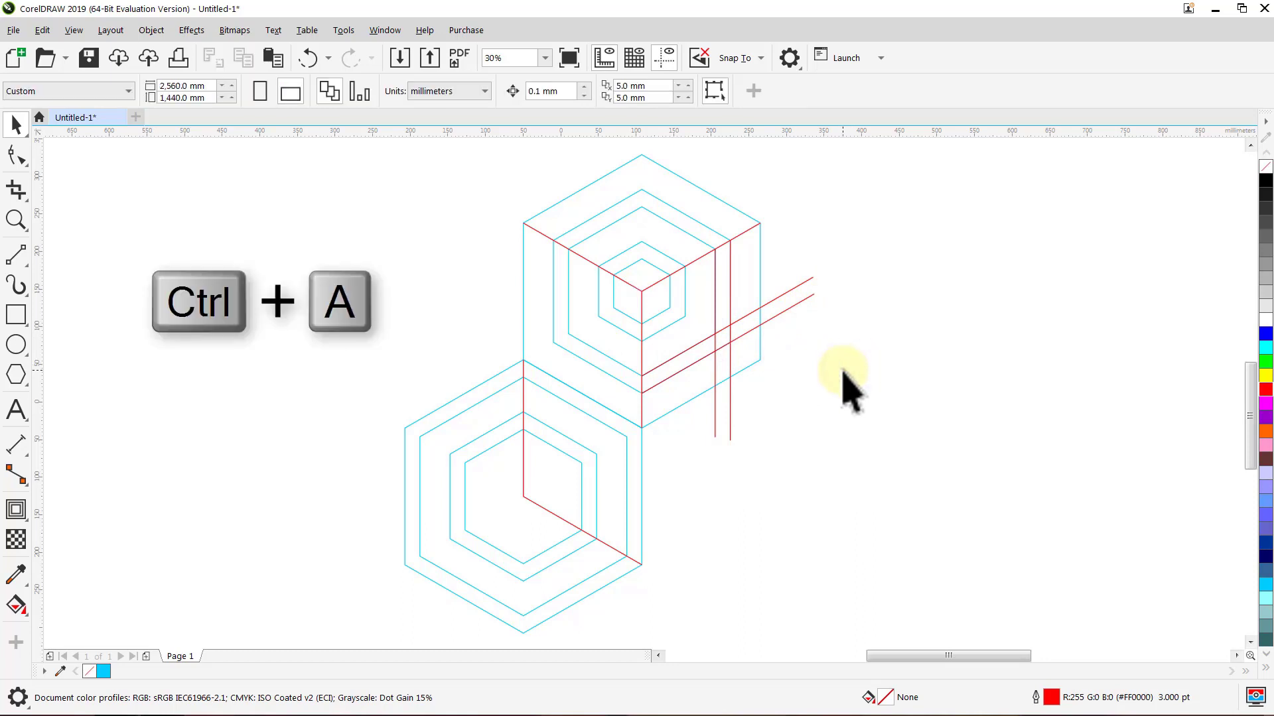
key(ctrl+g)
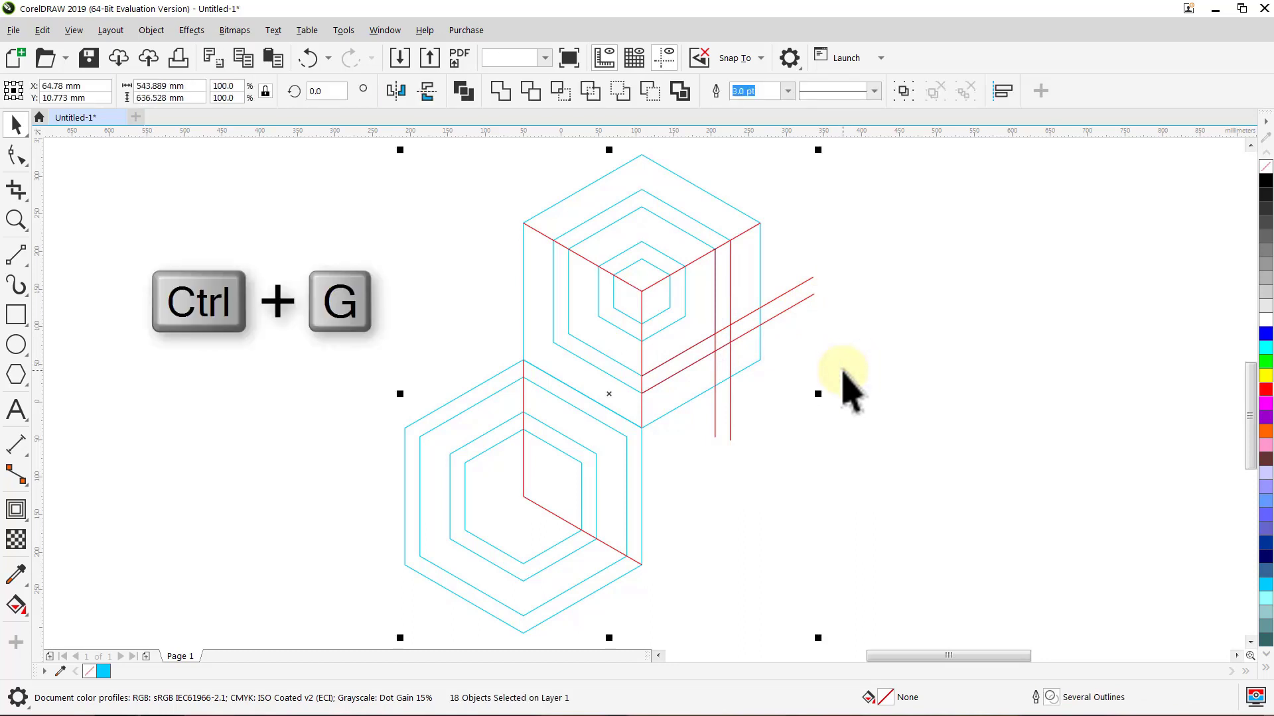
click(843, 375)
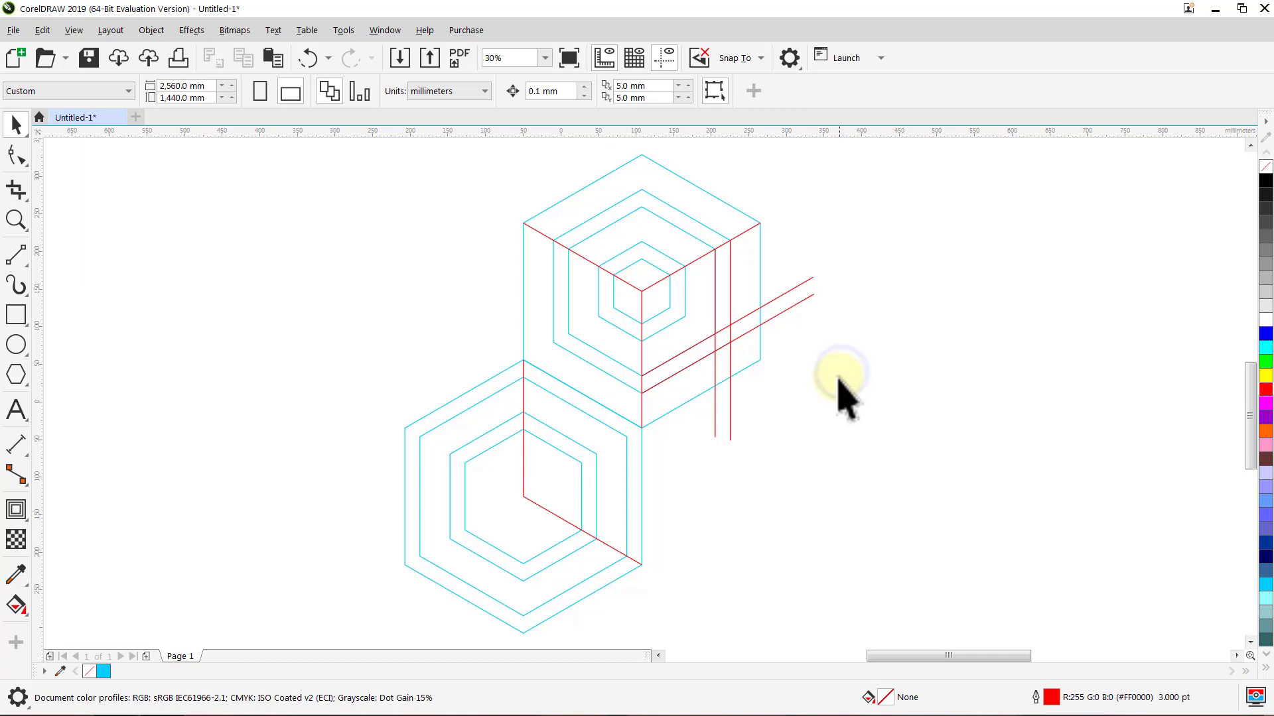
Smart Fill the upper hexagon's lower-right face in green: the outer strip pieces, the wide middle band and the innermost area.
click(19, 608)
click(65, 633)
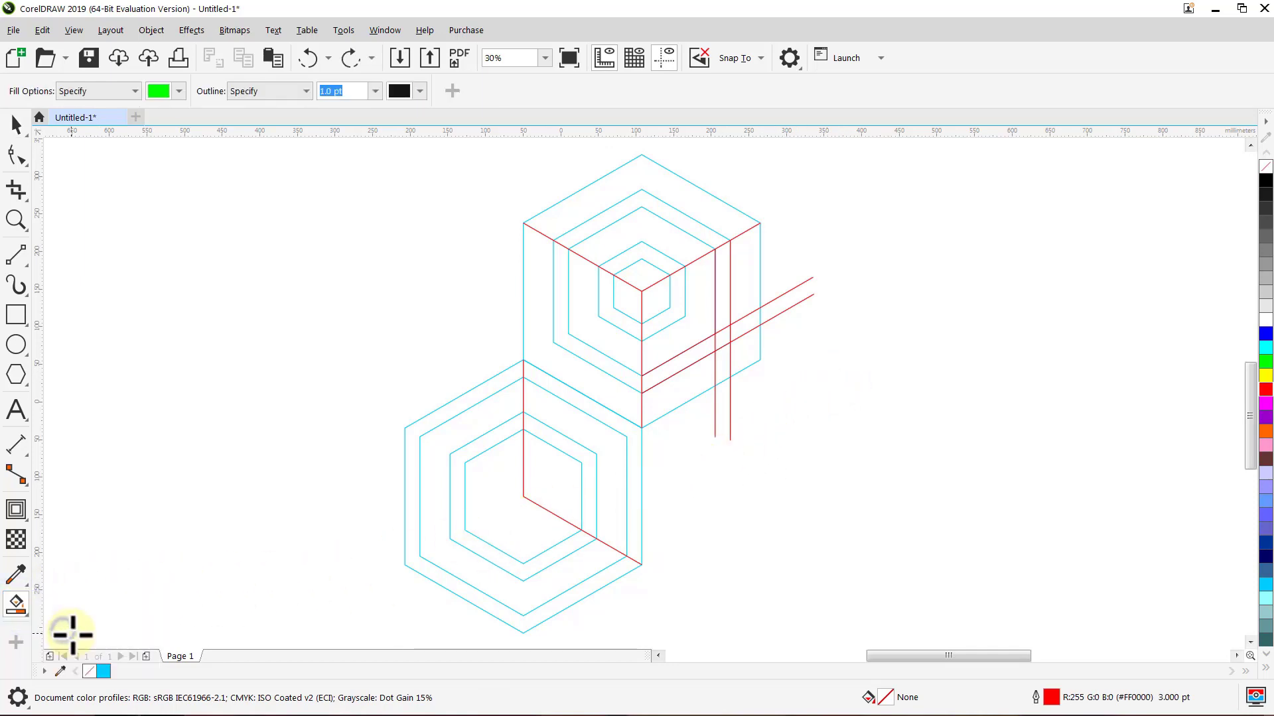
click(676, 405)
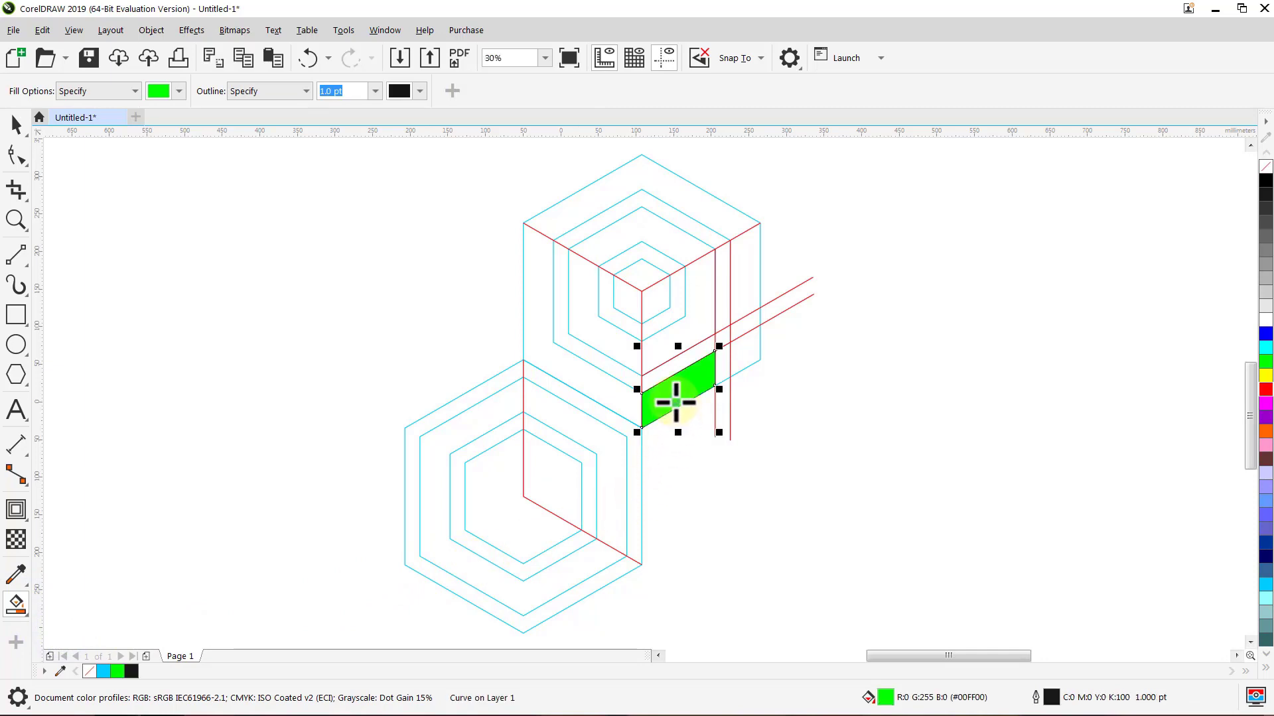
click(747, 354)
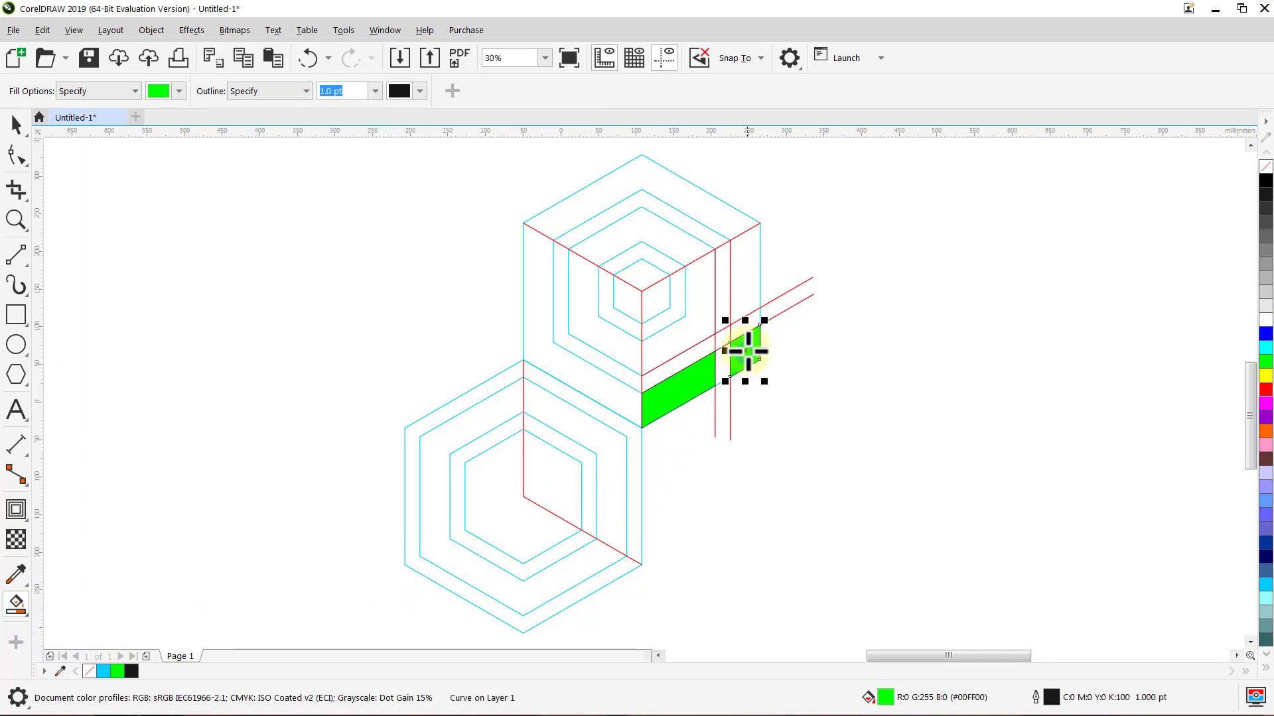
click(750, 279)
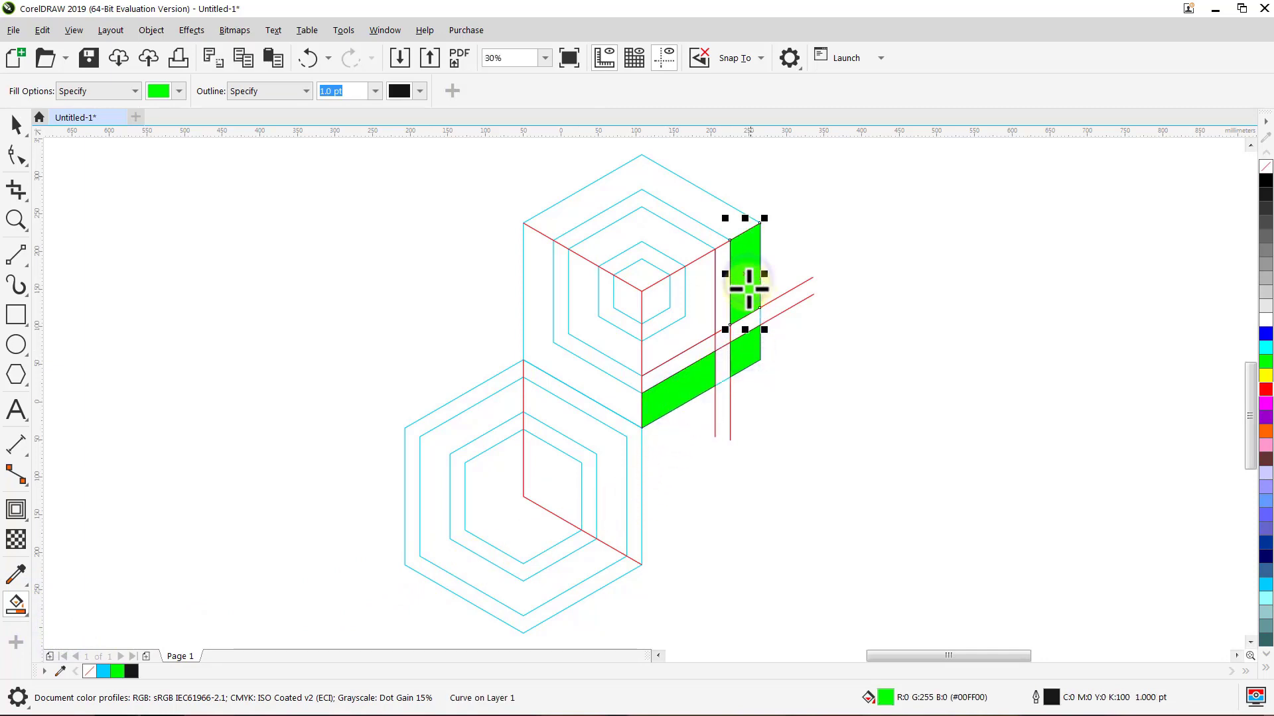
click(695, 320)
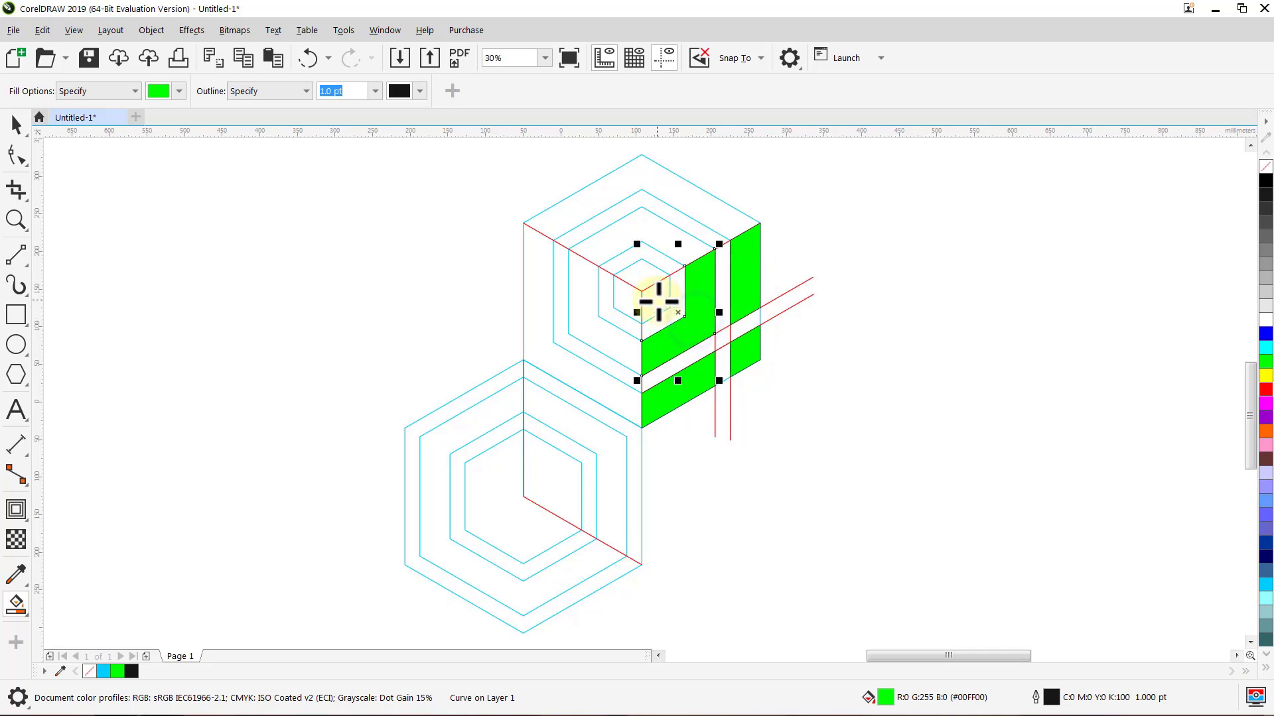
click(658, 301)
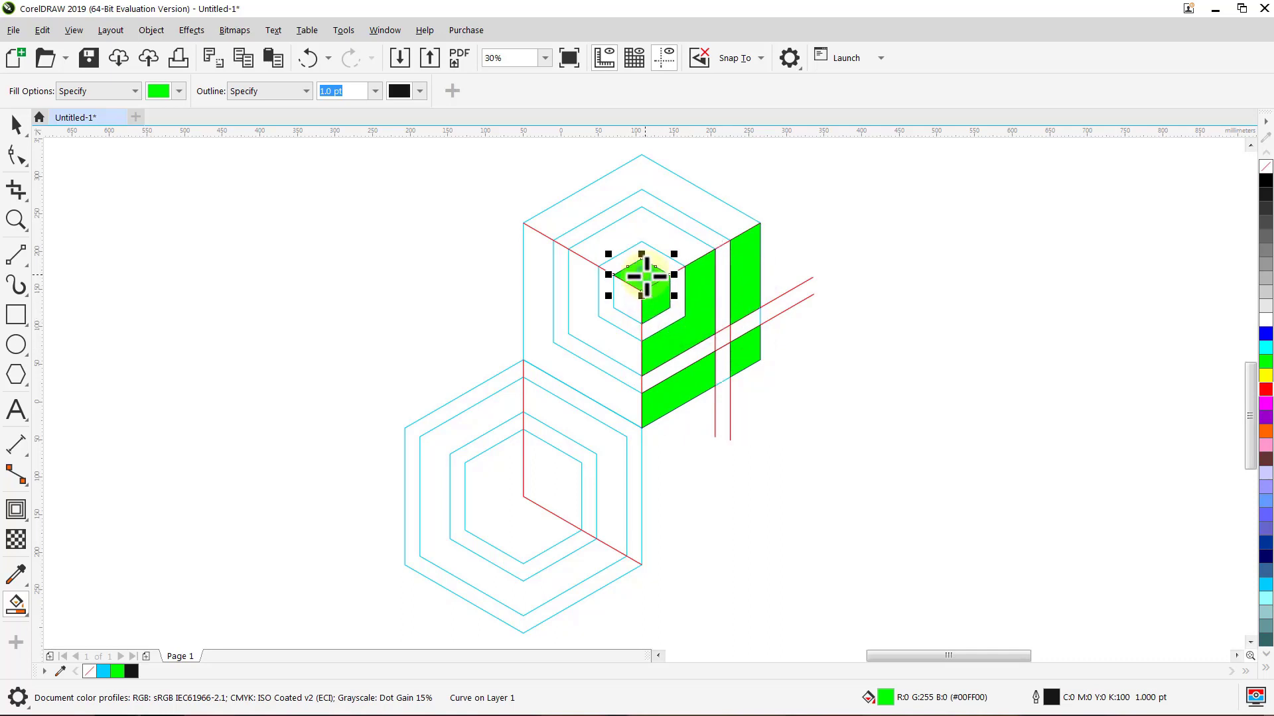
Fill alternate bands of the upper hexagon's top and left faces and the lower hexagon's upper-right face with green.
click(644, 228)
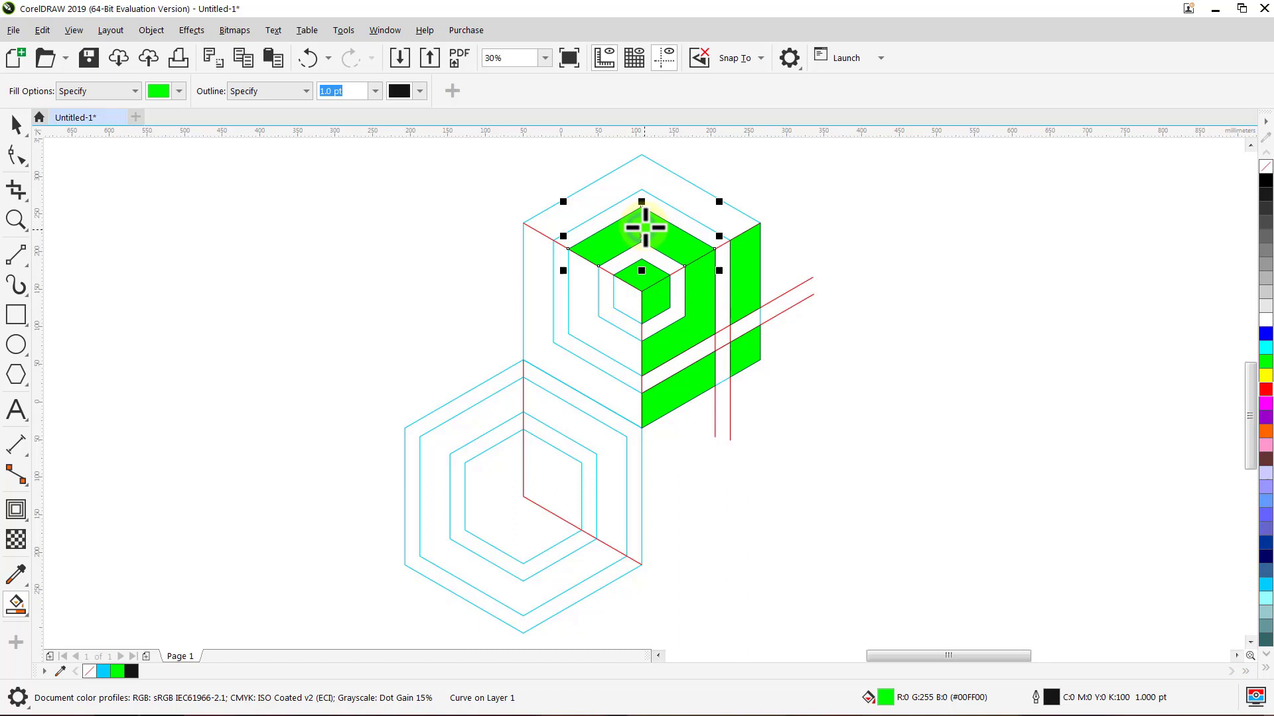
click(641, 184)
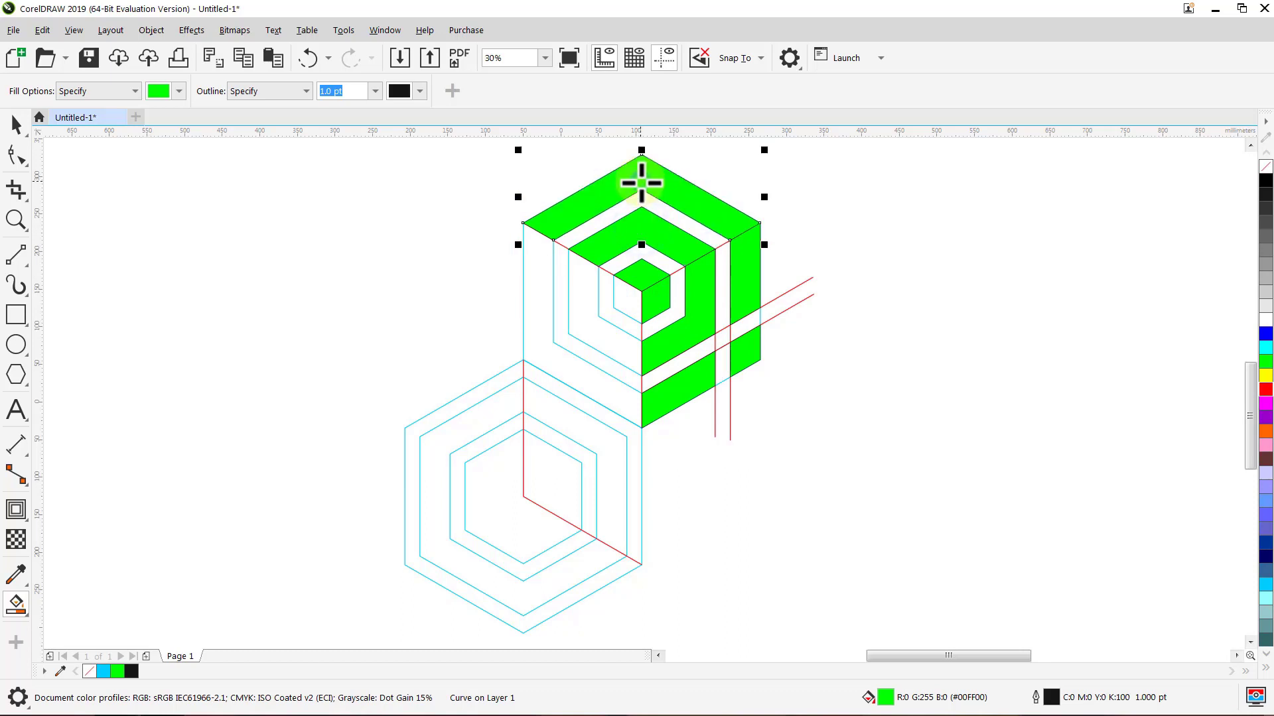
click(535, 284)
click(584, 304)
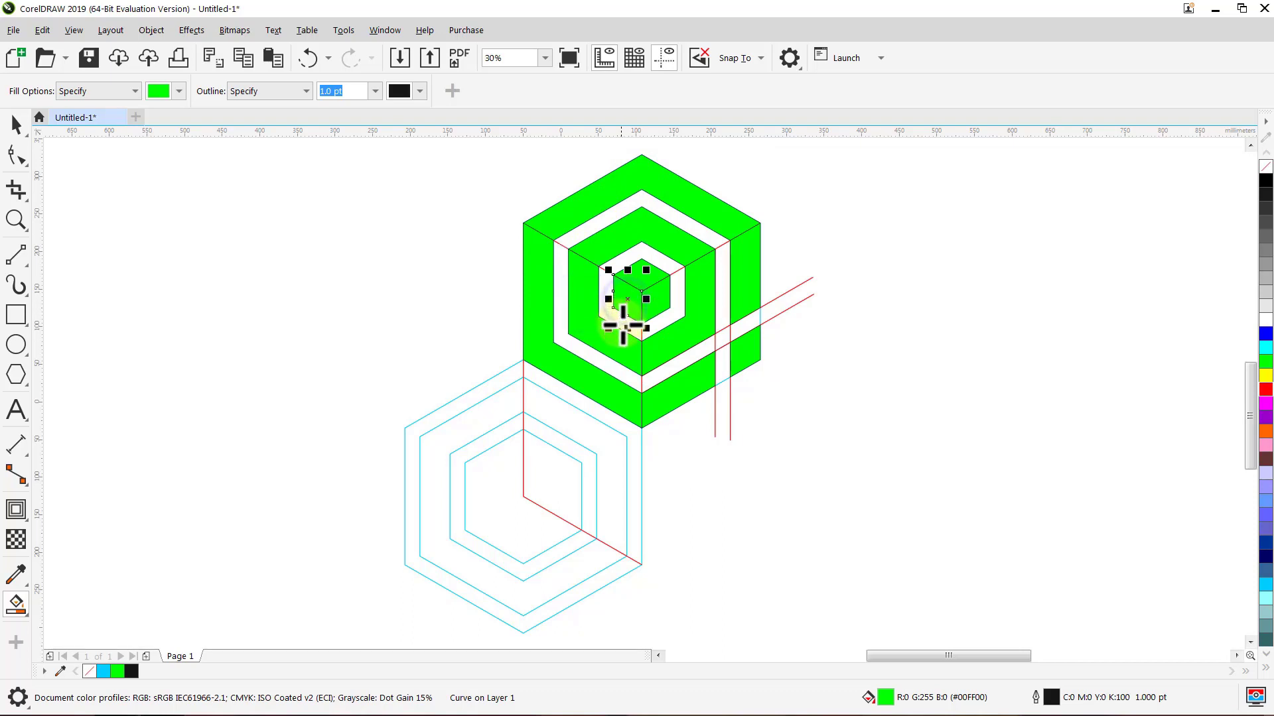
click(598, 433)
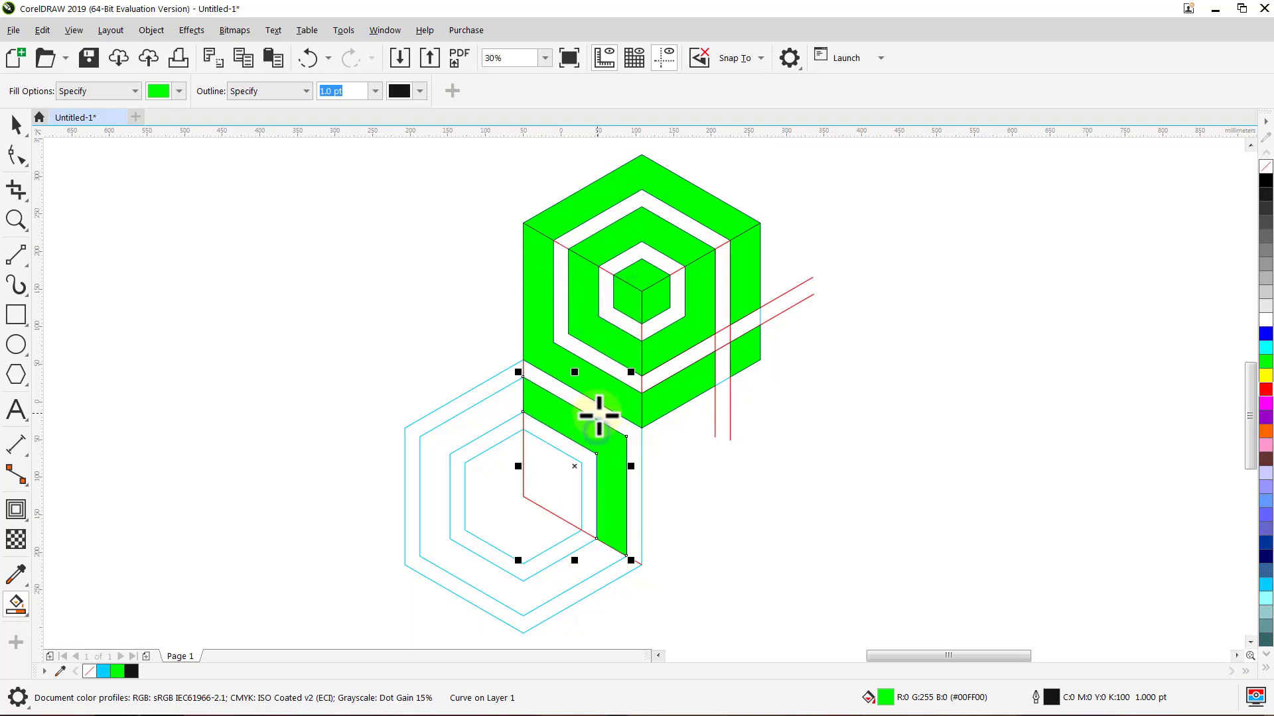
click(547, 473)
Select the group of hexagon outlines and red guide lines with the Pick tool and delete it.
key(space)
click(386, 396)
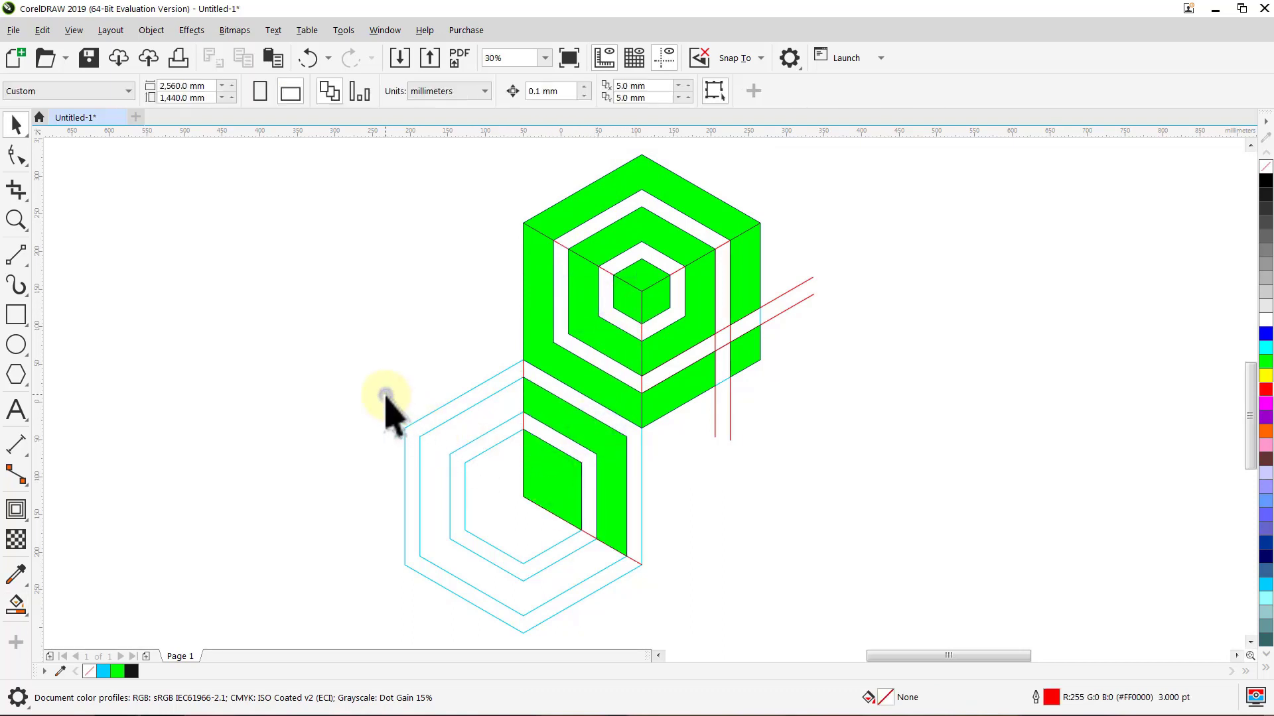
click(405, 451)
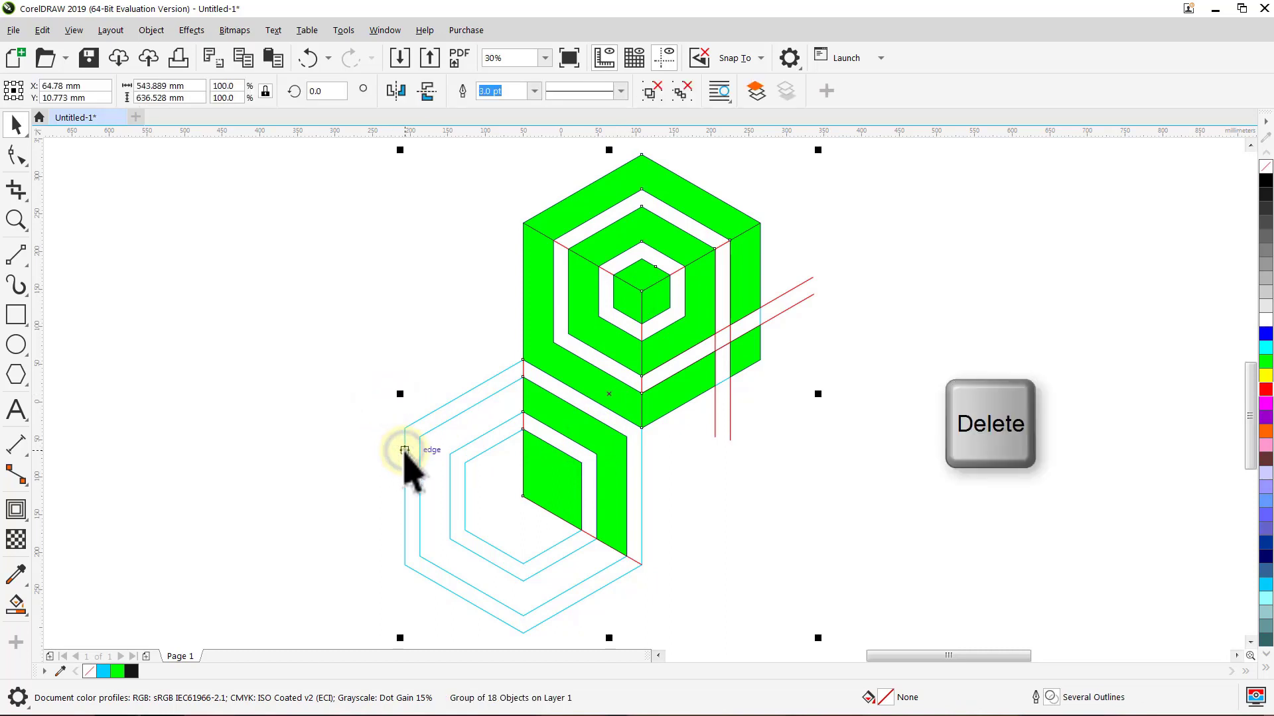
key(Delete)
Group all the green filled shapes together, then deselect the group.
key(ctrl+a)
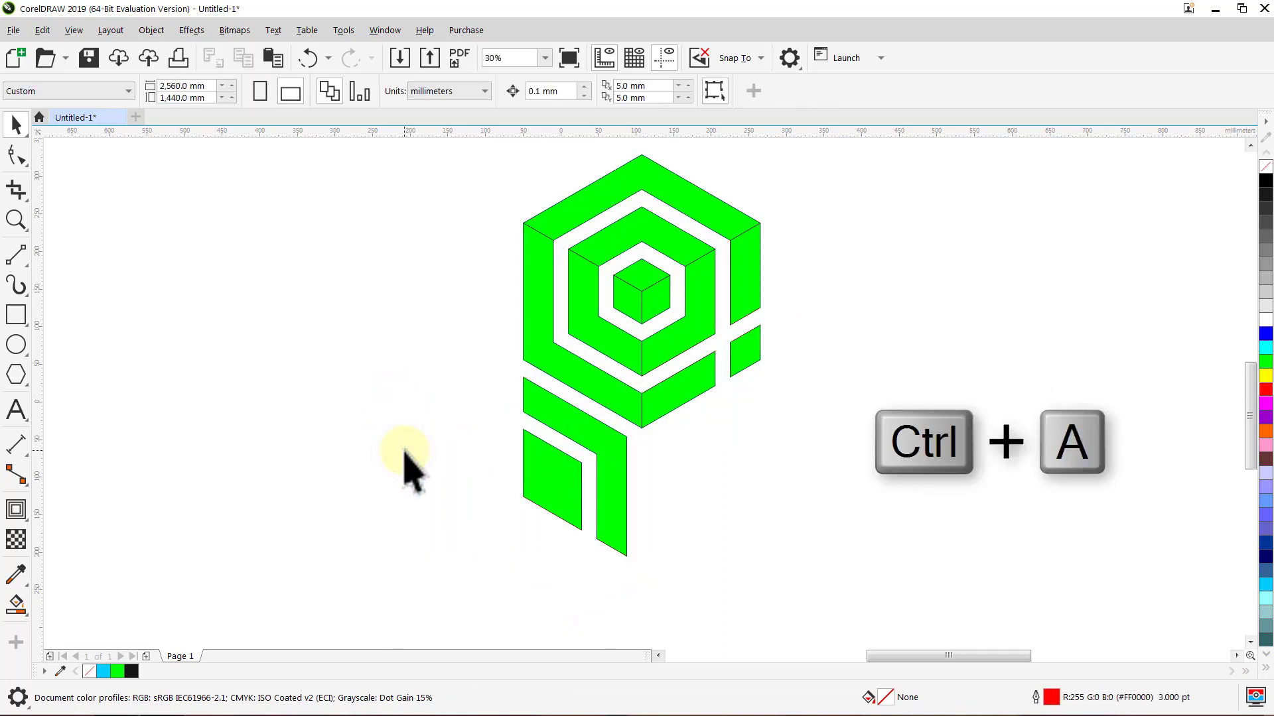
key(ctrl+g)
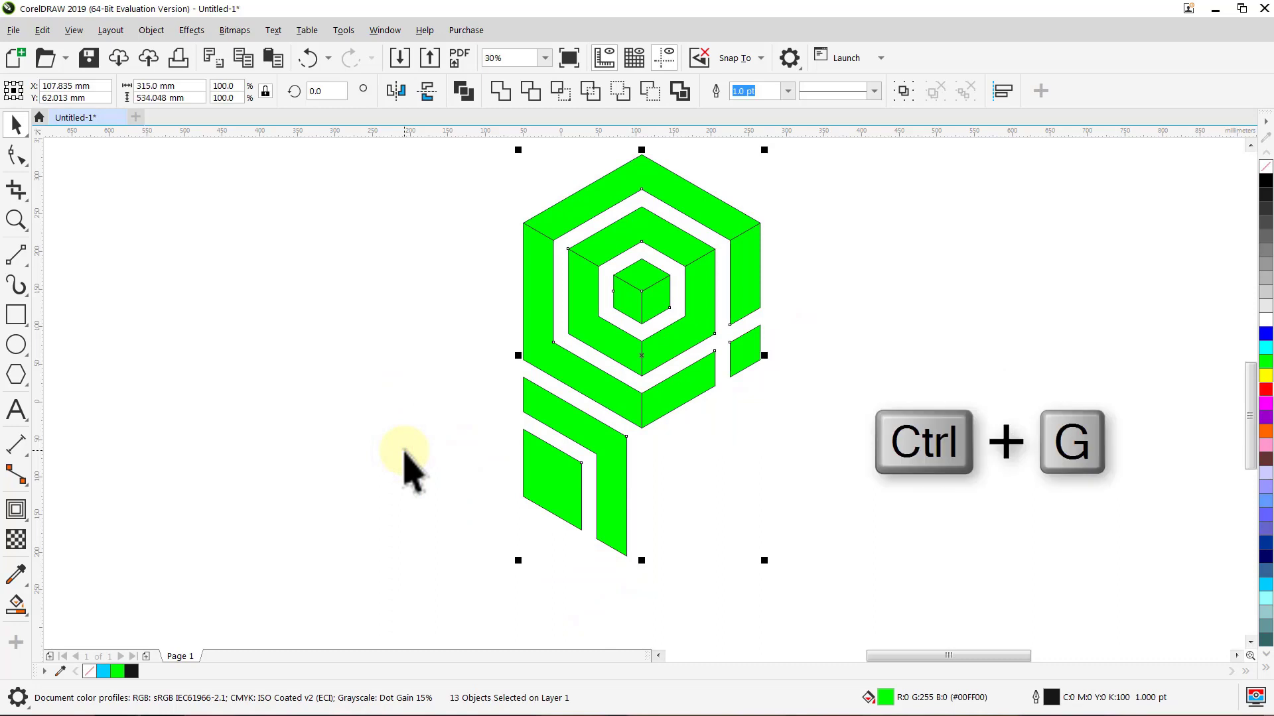
click(405, 451)
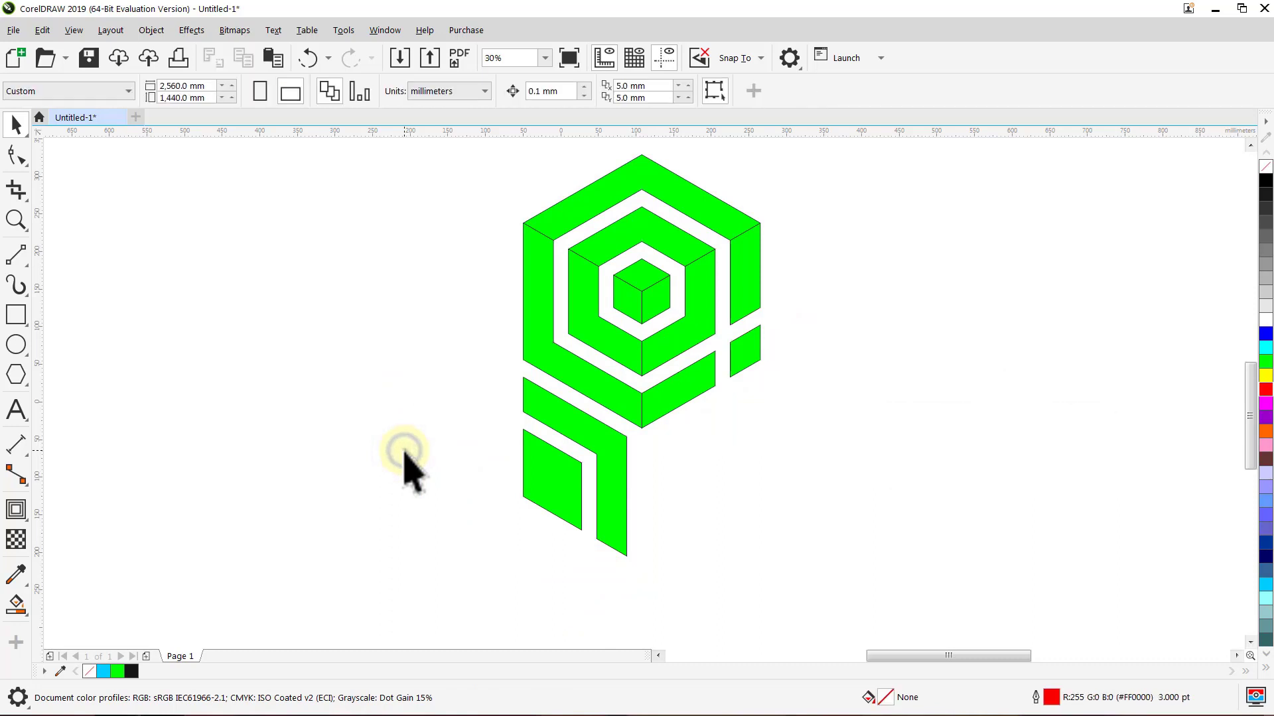
Move the green group's rotation center to the lower-right corner of its upper hexagon, then deselect the group.
click(543, 364)
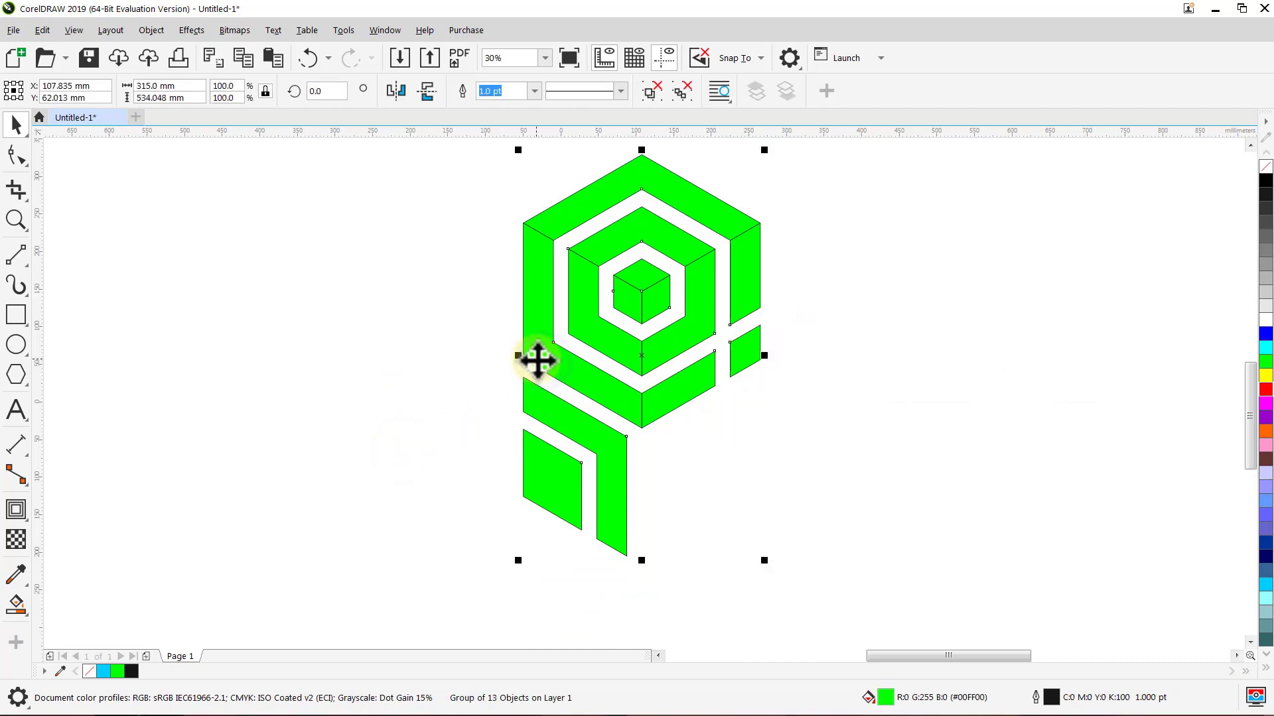
click(537, 360)
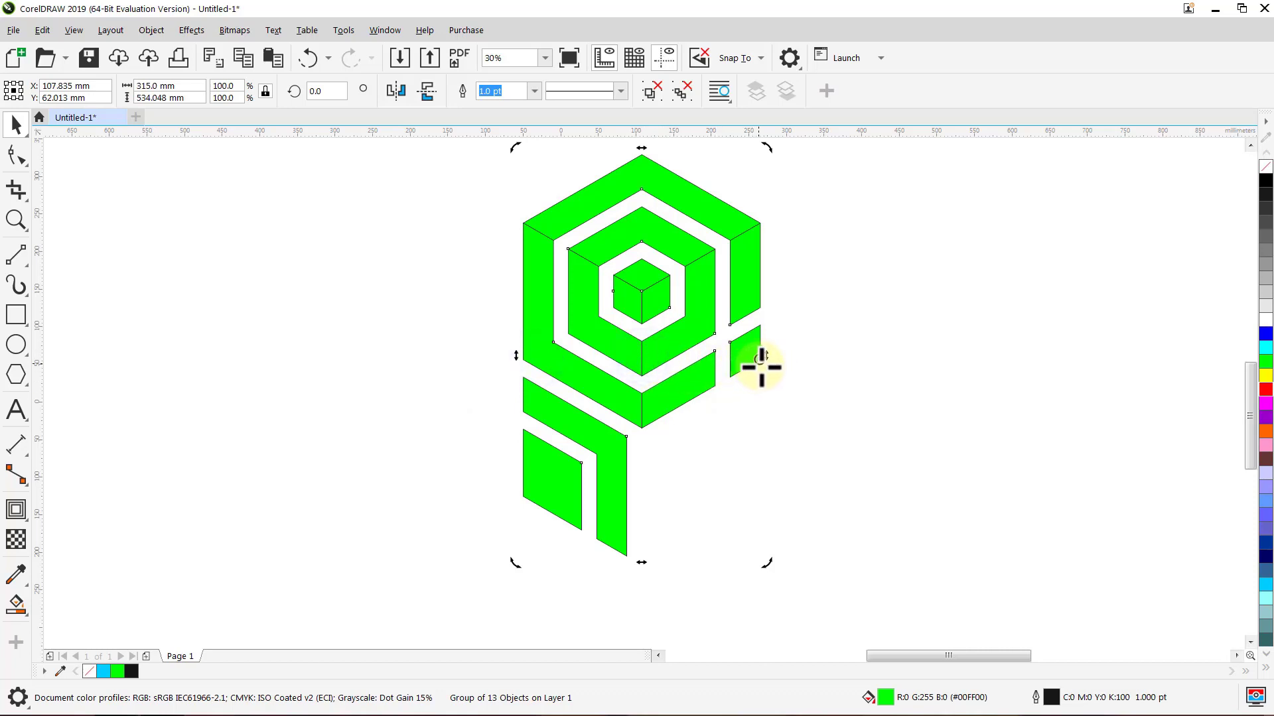
click(759, 402)
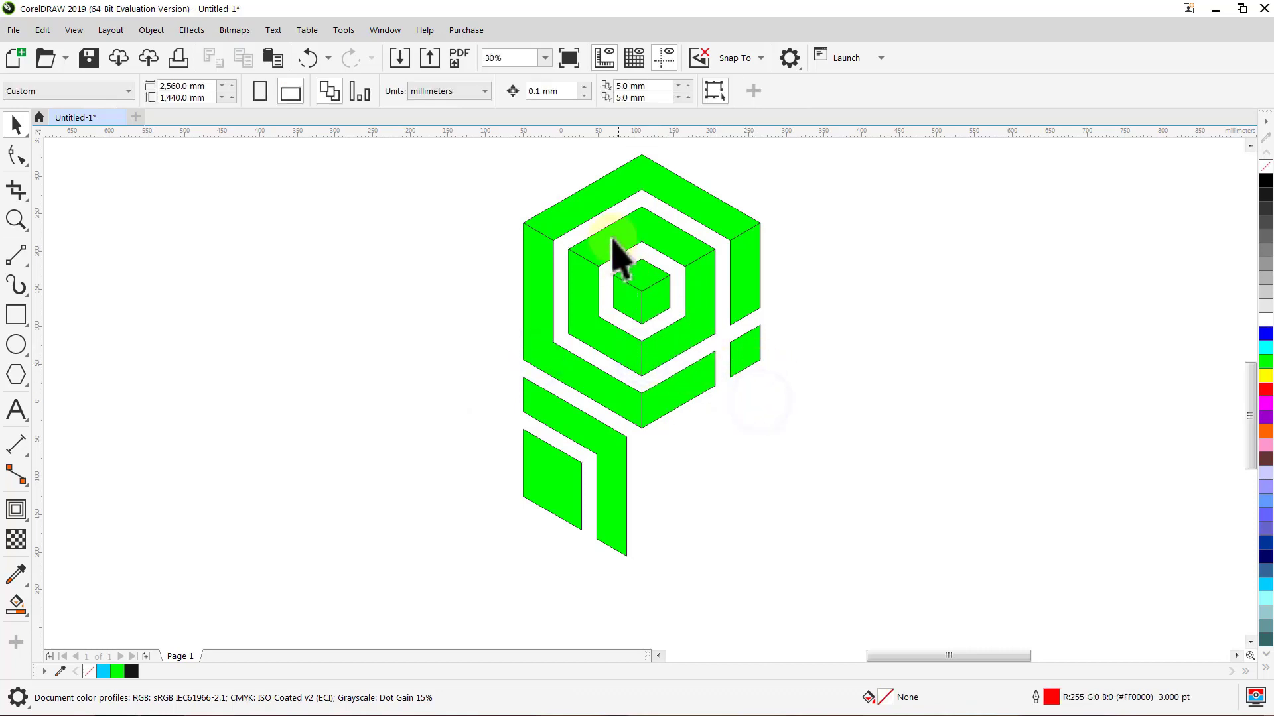
Open the Transform settings and select the green group.
click(545, 58)
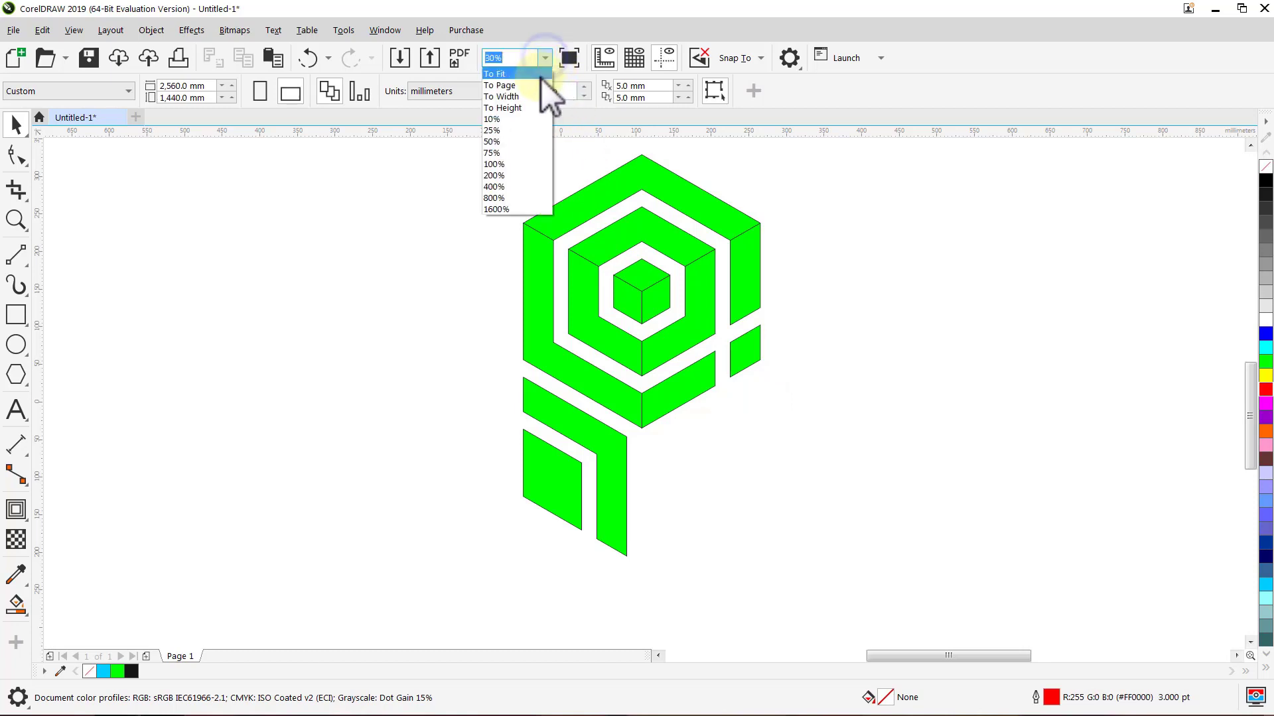
click(518, 130)
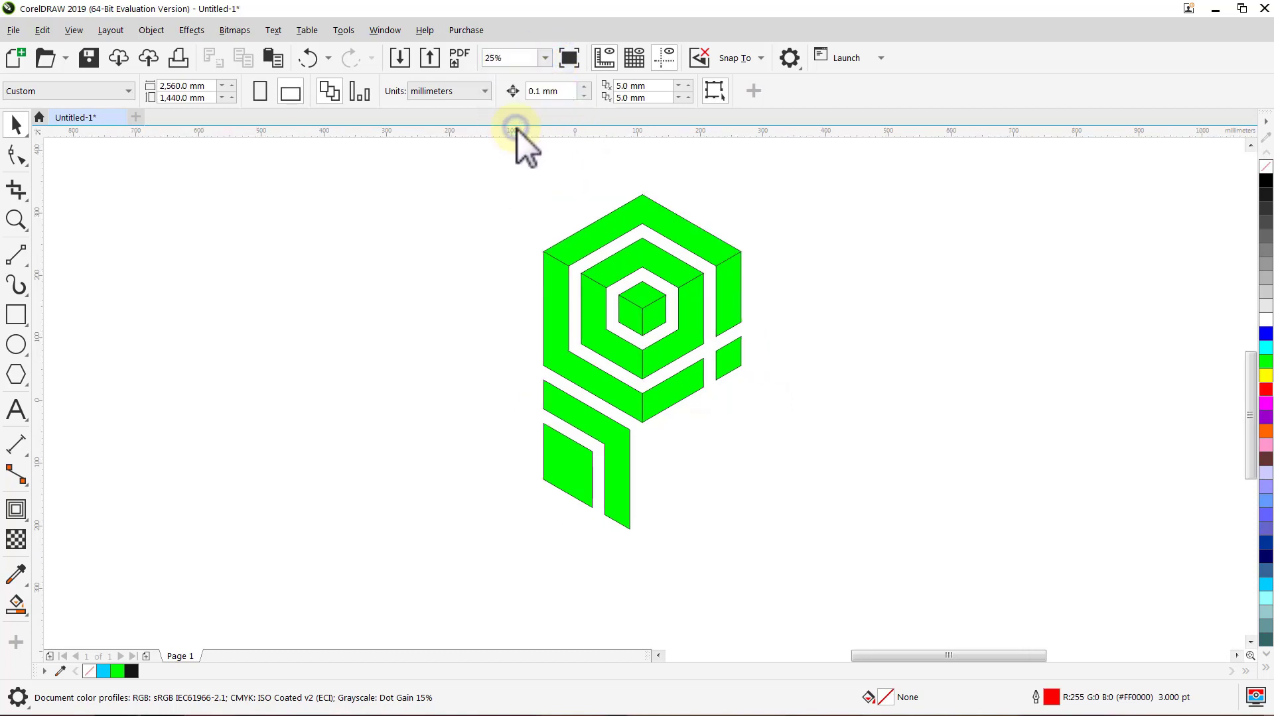
drag(646, 335, 556, 361)
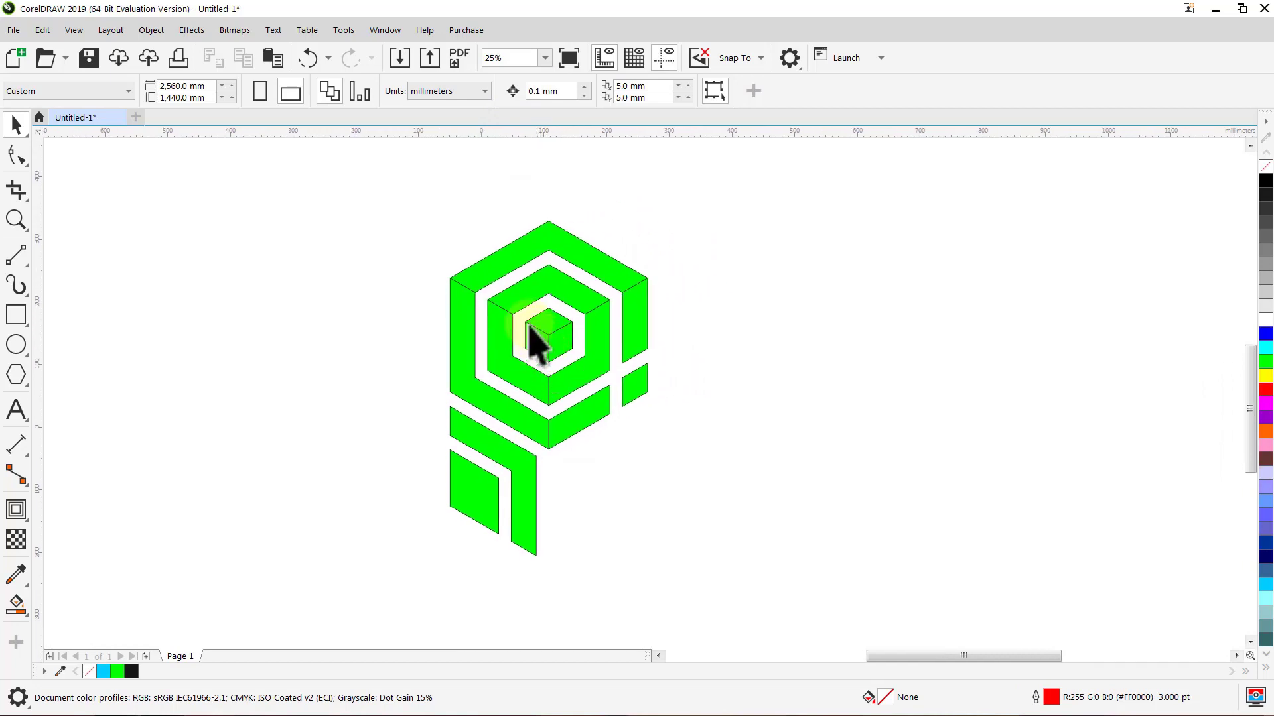
click(383, 31)
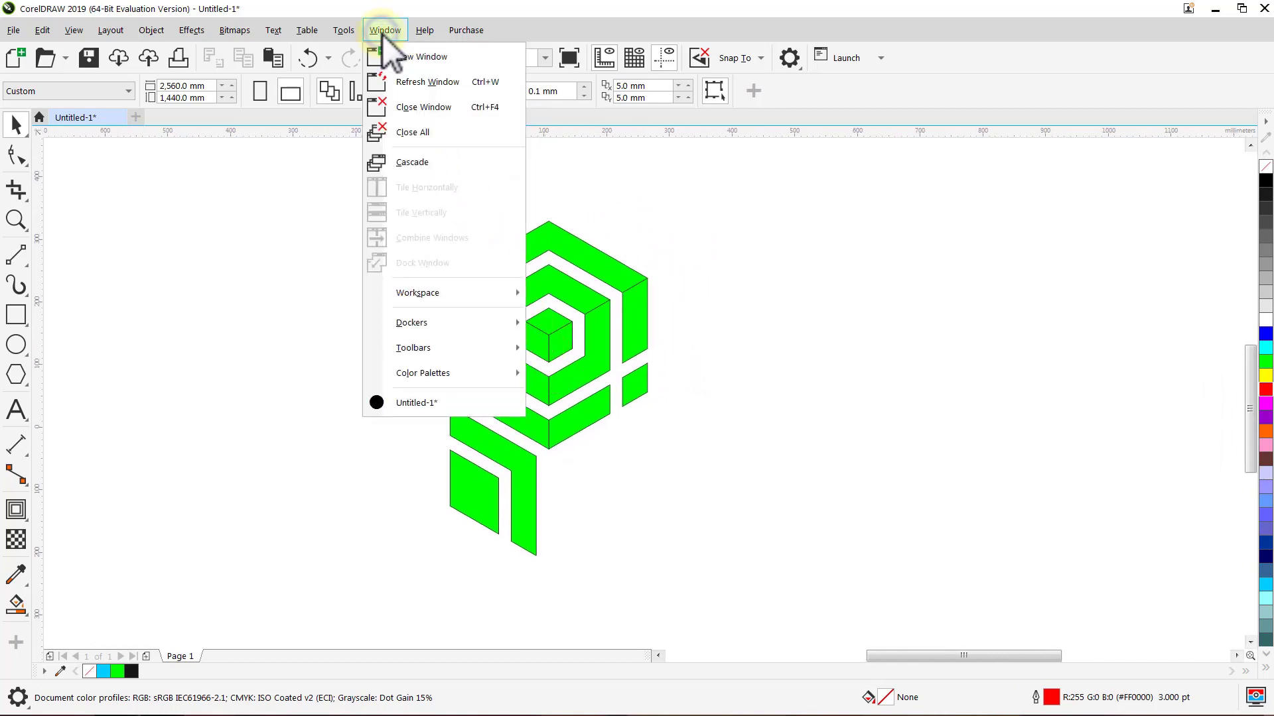
mouse_move(424, 321)
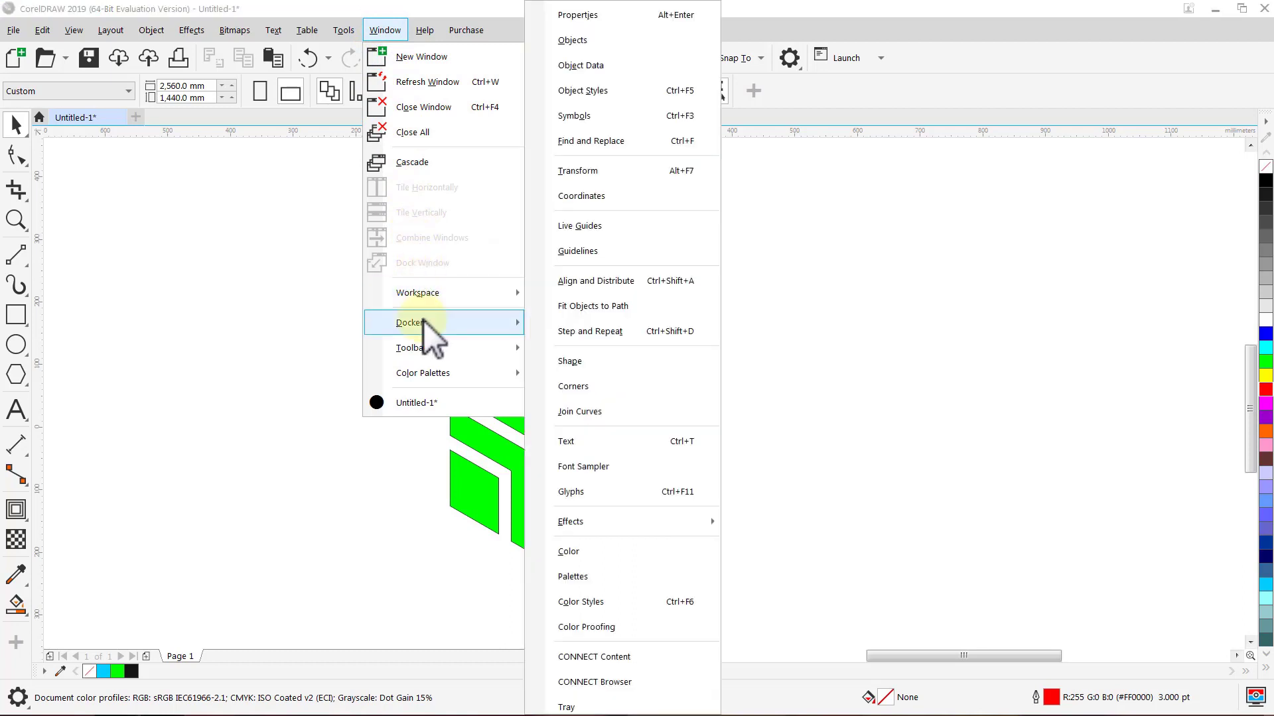
click(627, 170)
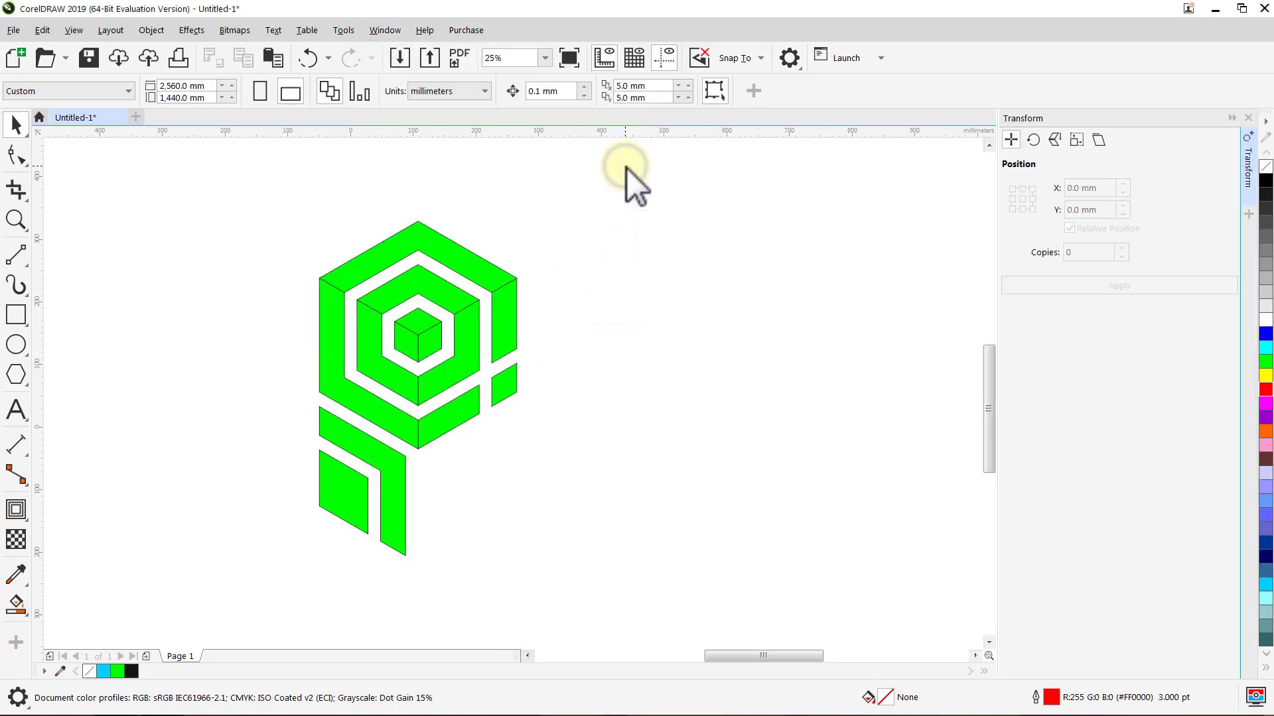
click(476, 275)
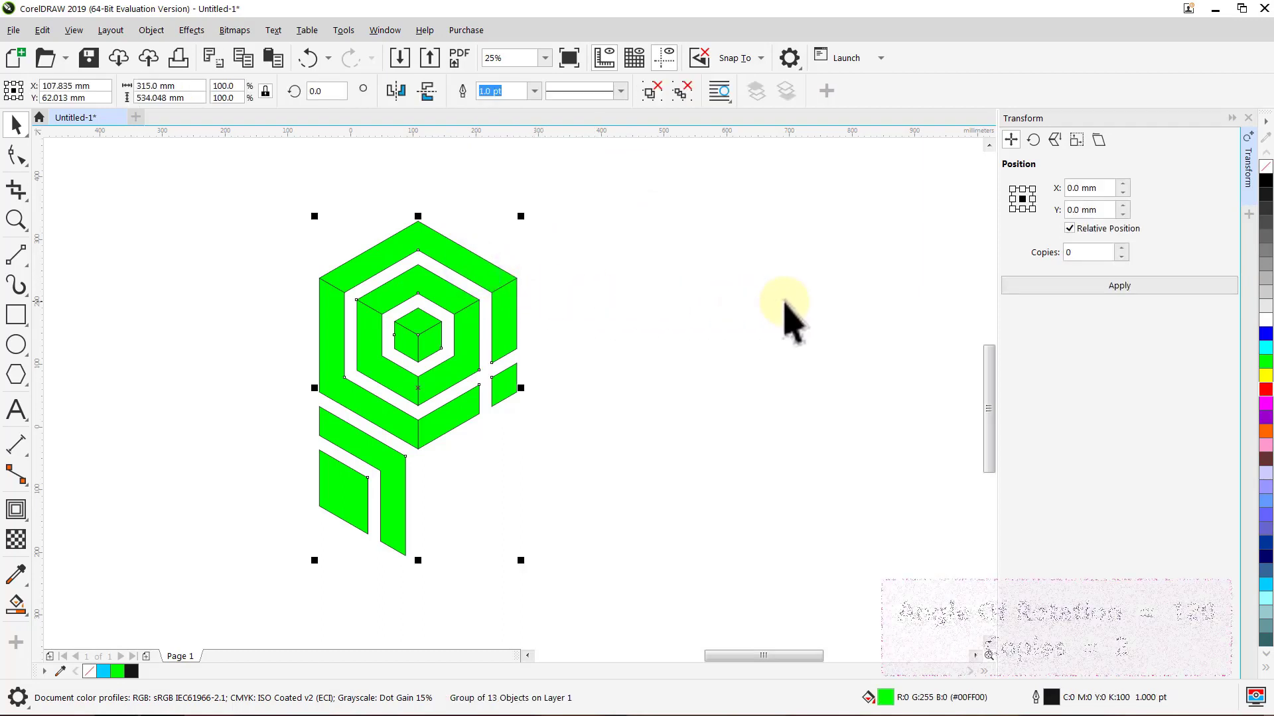
Rotate the green group by 120 degrees with 2 copies around its relocated center, then close the Transform settings.
click(1033, 140)
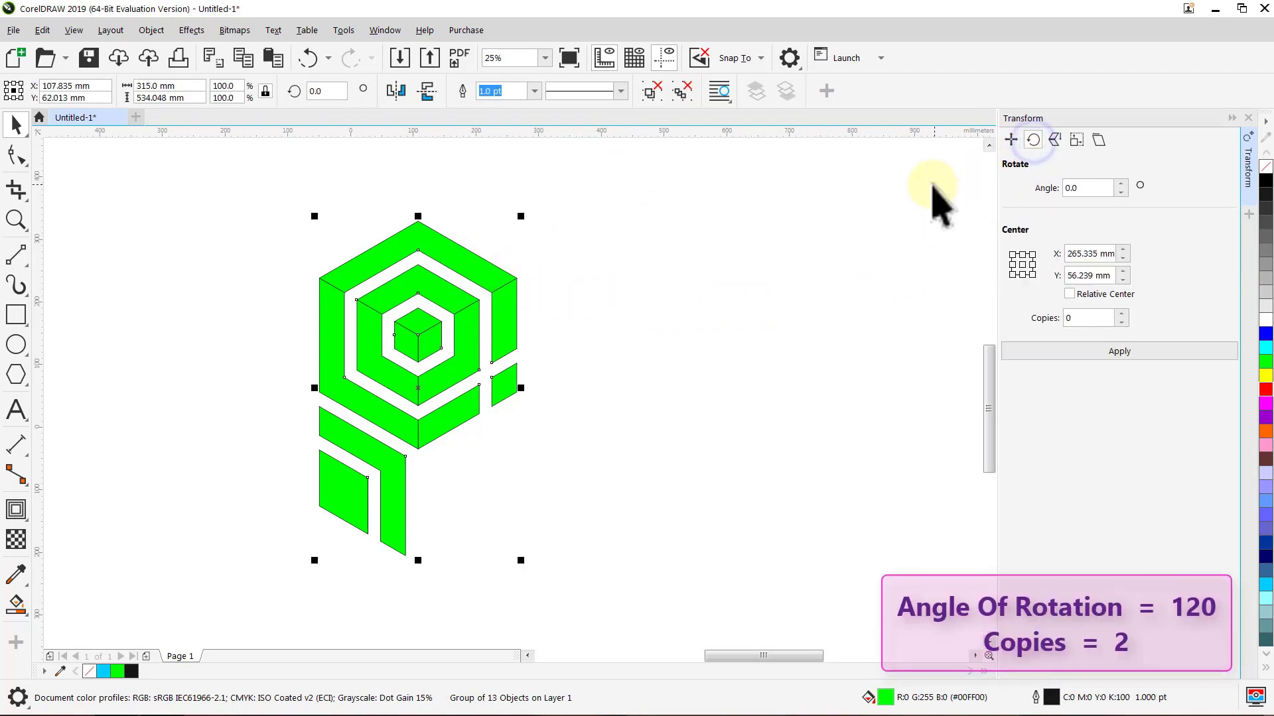
double_click(1078, 188)
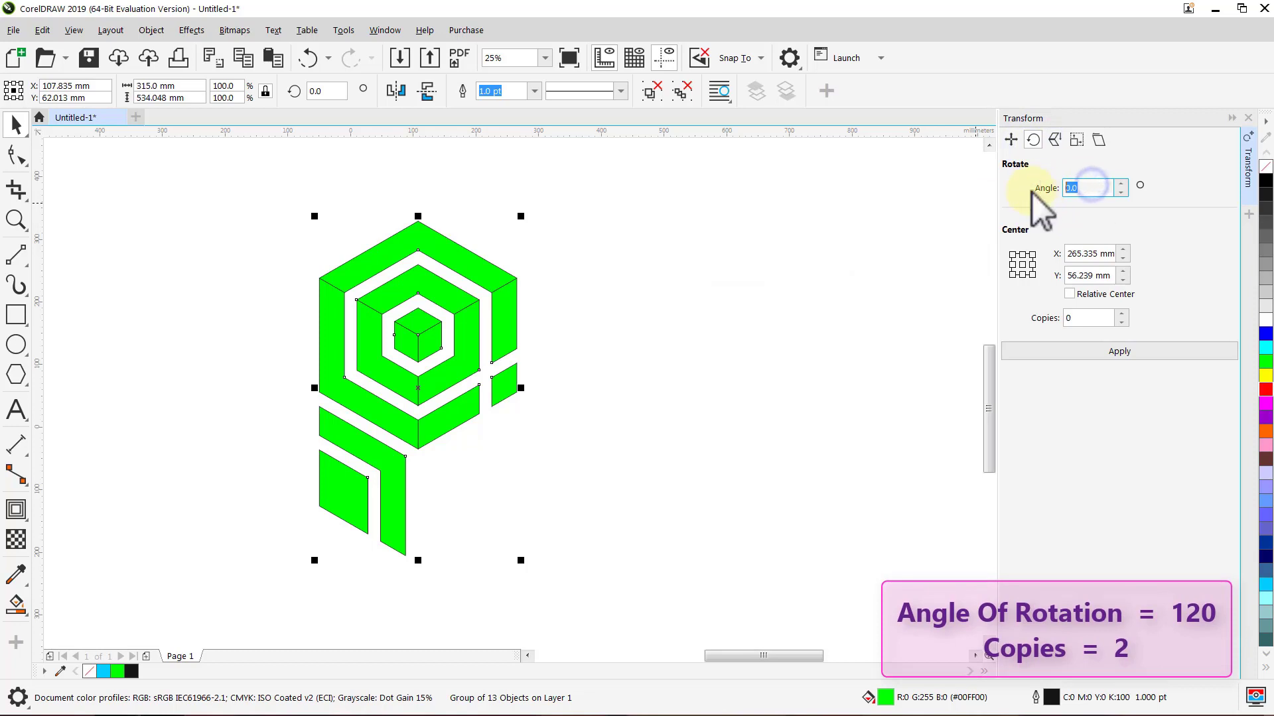
text(120)
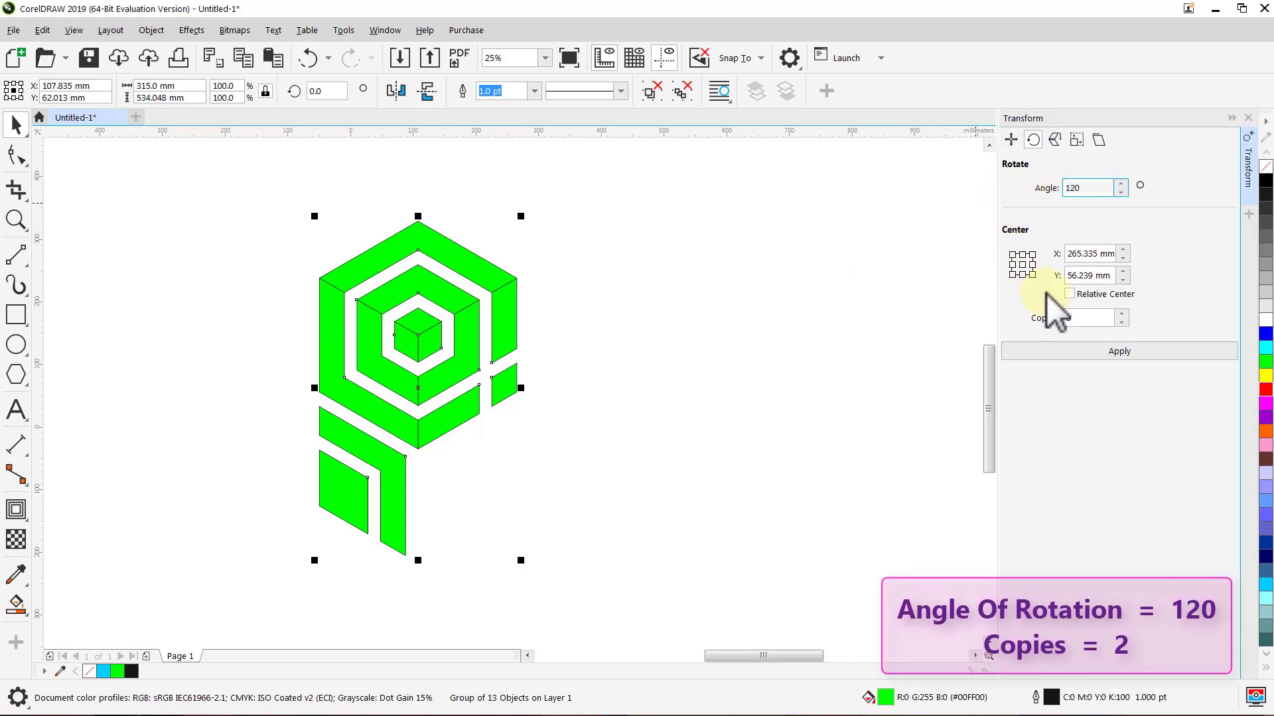
click(1070, 318)
text(2)
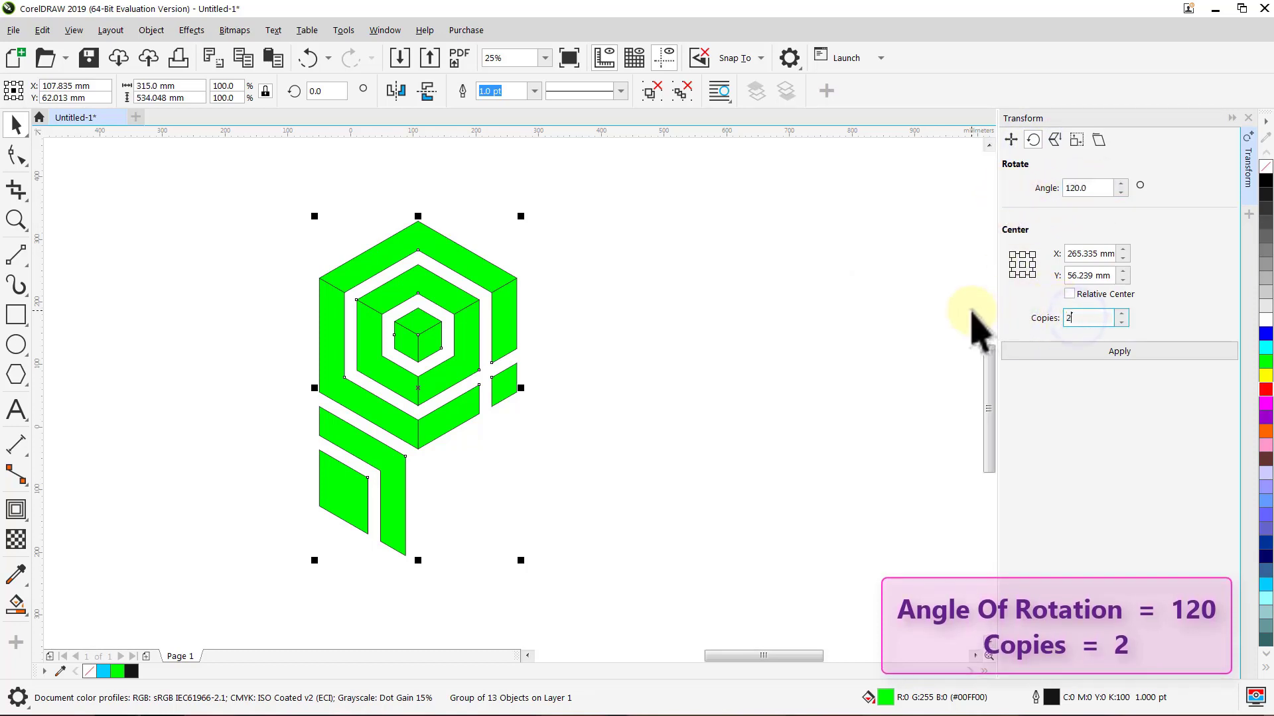
click(1092, 357)
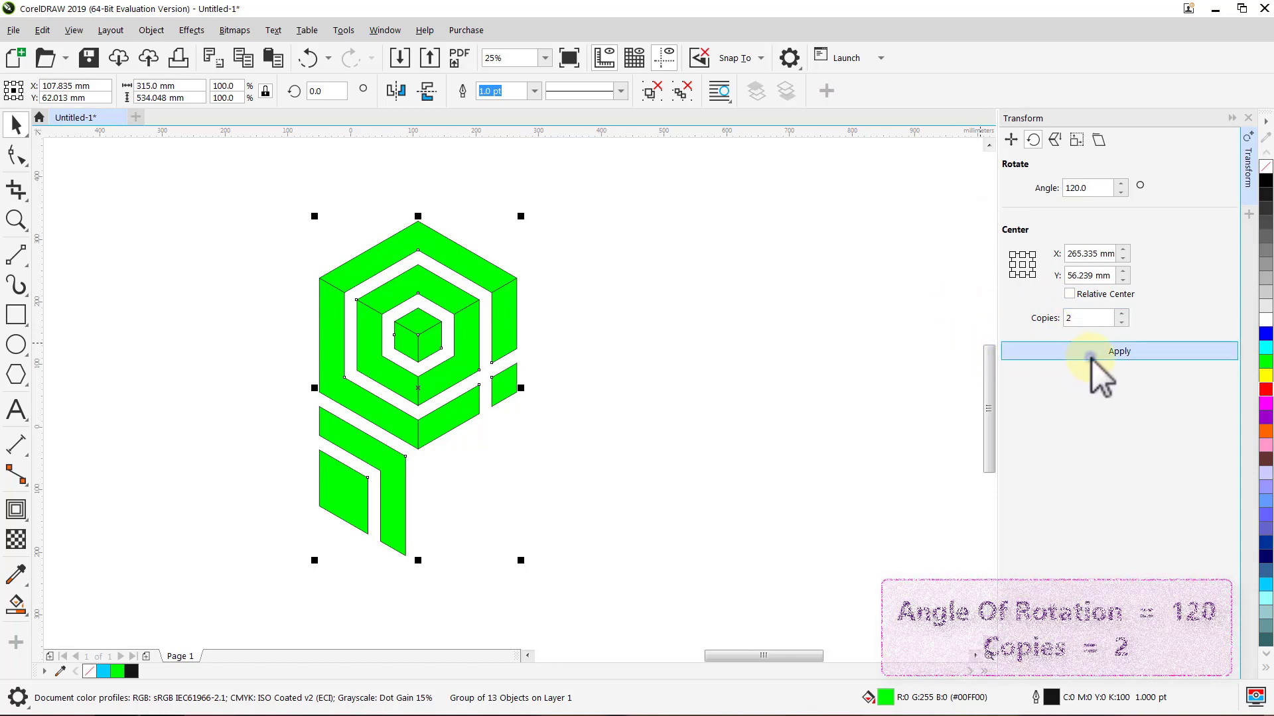
click(1249, 118)
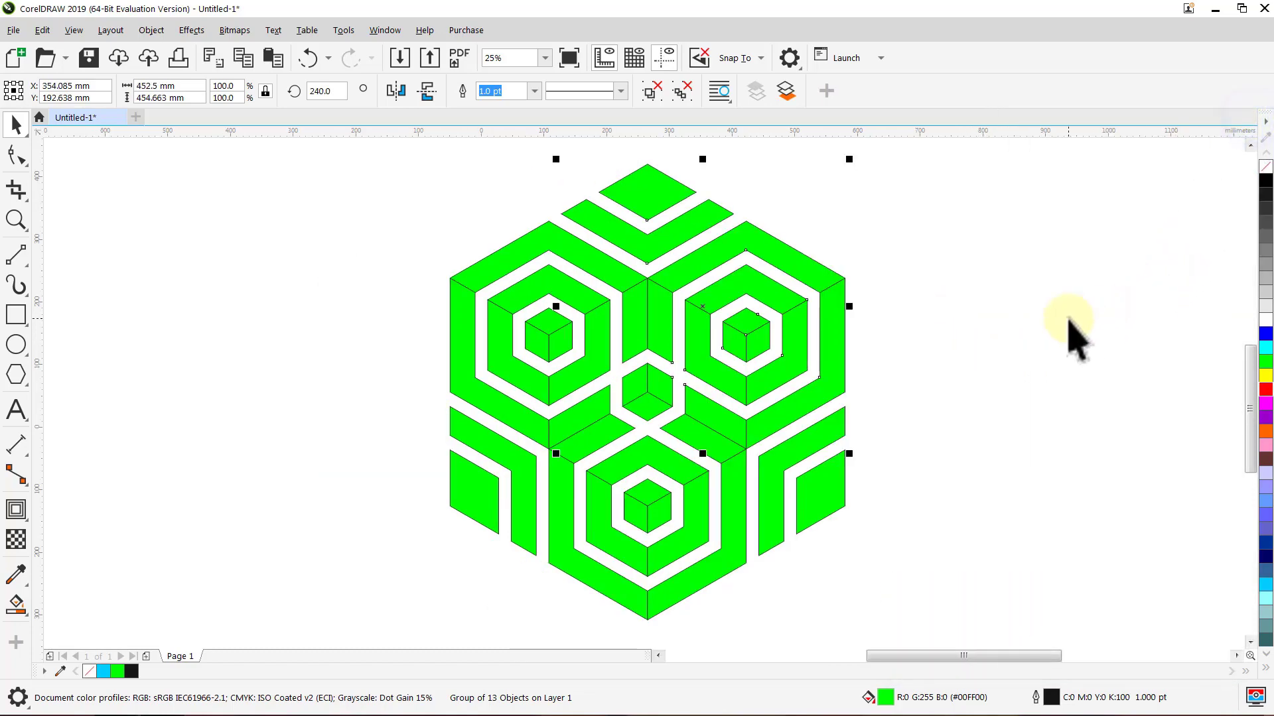
Ungroup all three rotated groups into individual shapes and deselect them.
click(1068, 320)
key(ctrl+a)
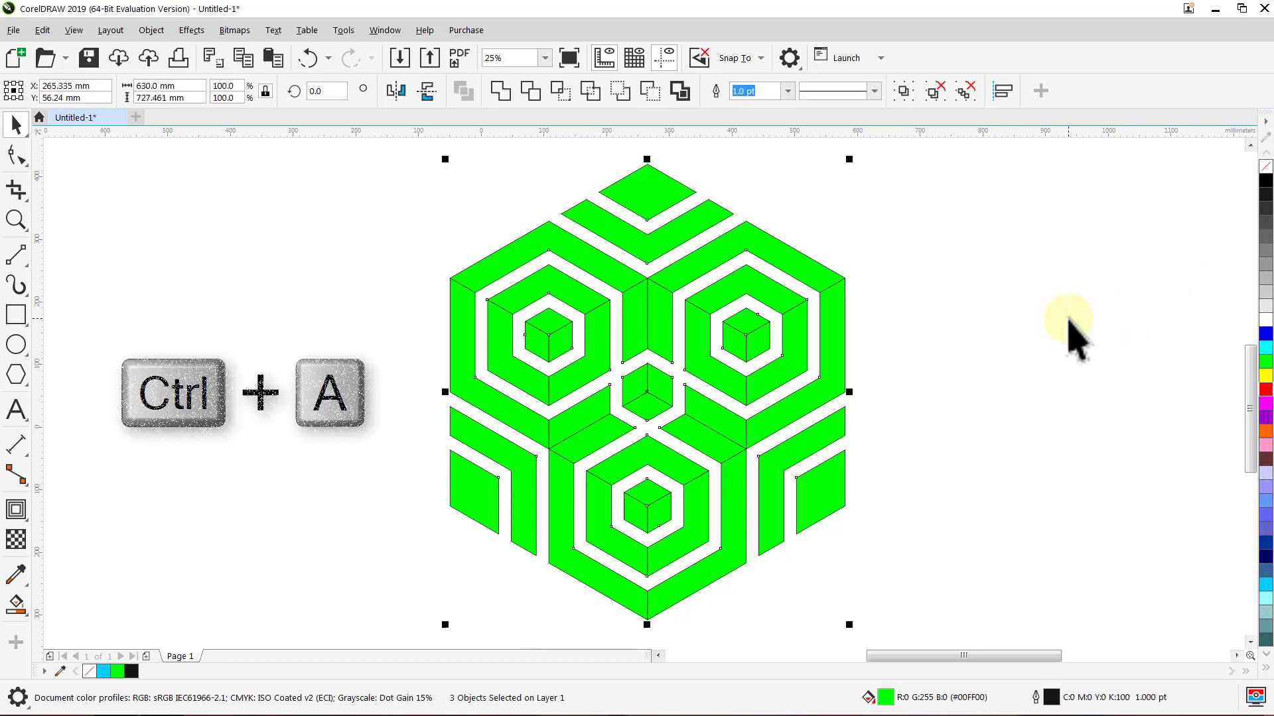
click(964, 98)
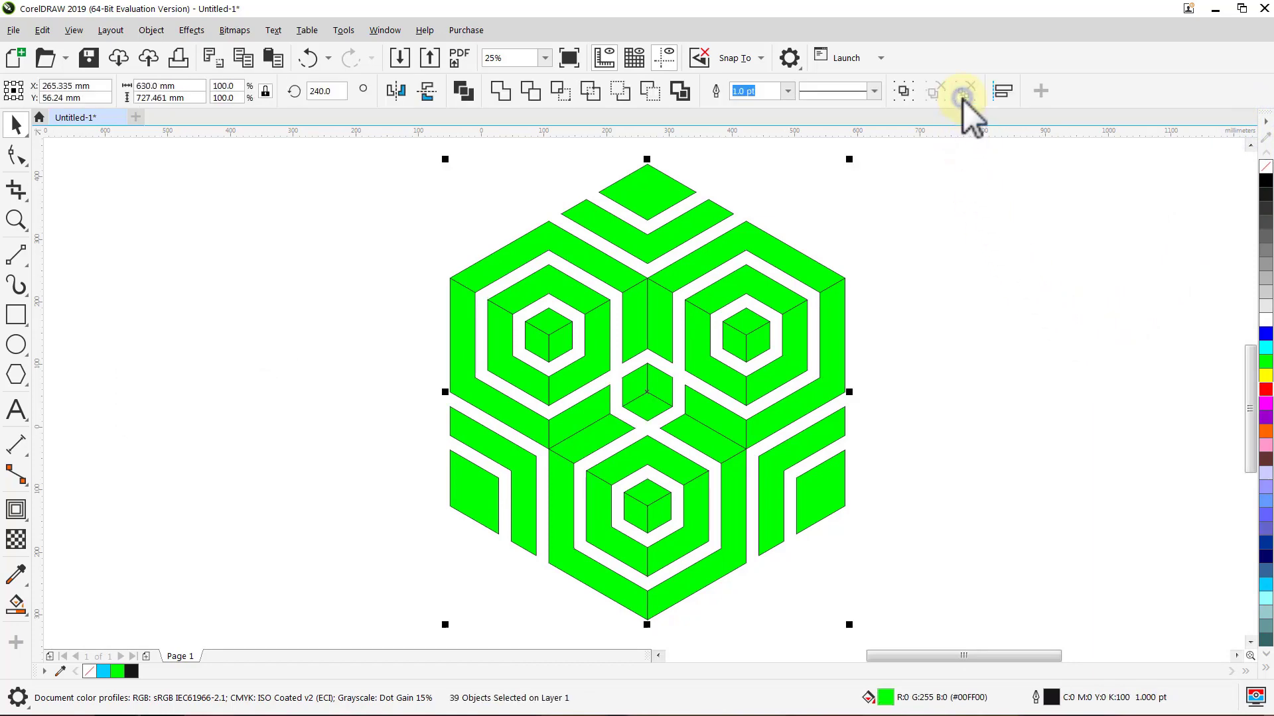
click(994, 250)
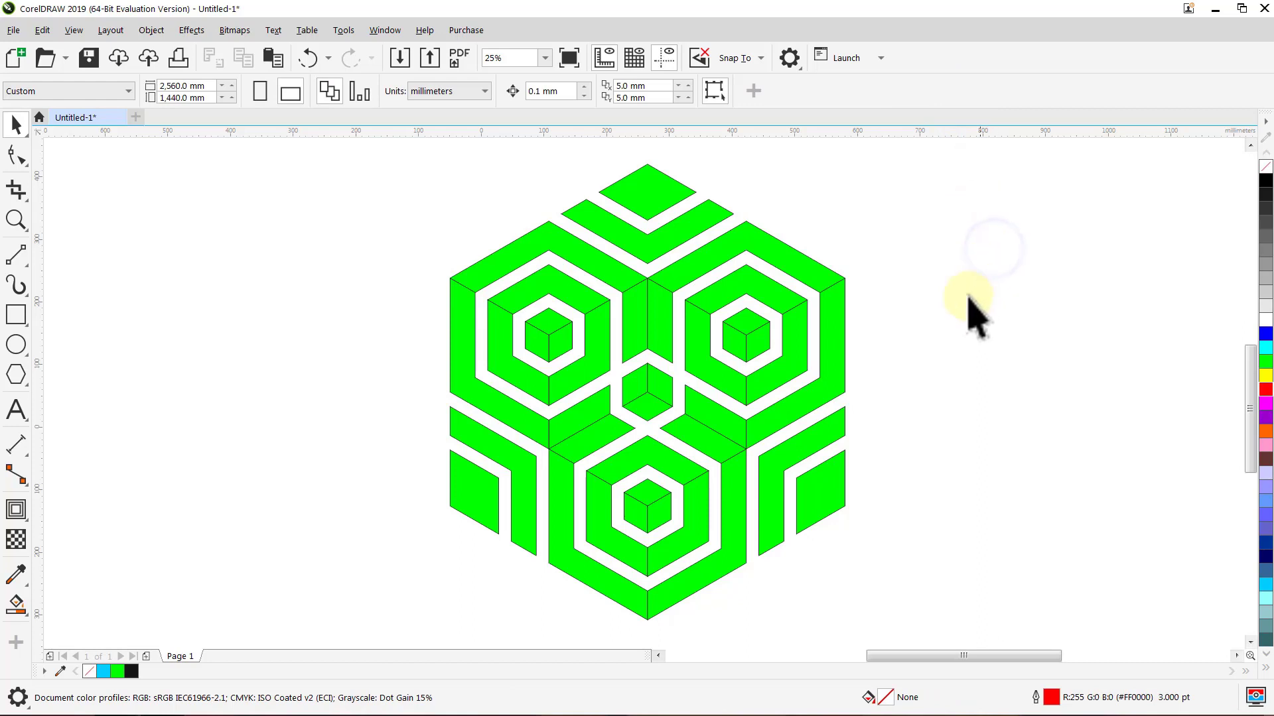
Fill the lower-left corner rhombus and the angled band beside it with dark gray #333333.
click(482, 507)
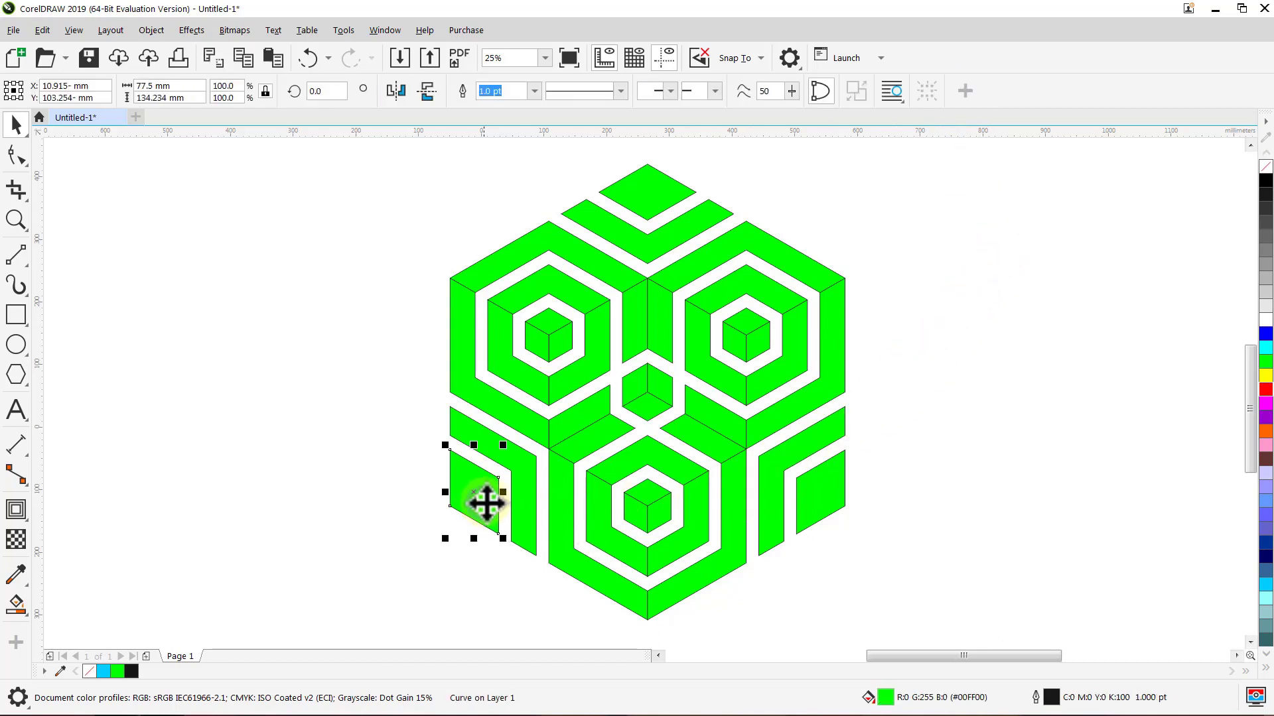
click(1266, 208)
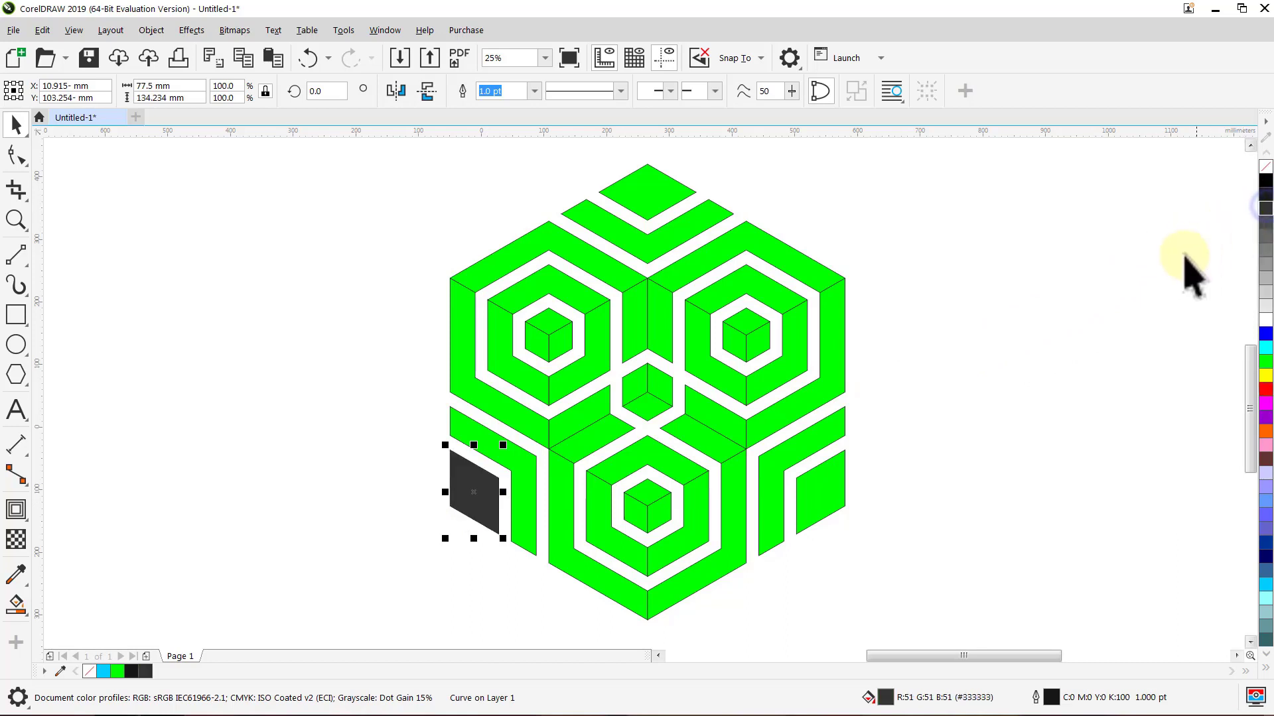
click(1184, 269)
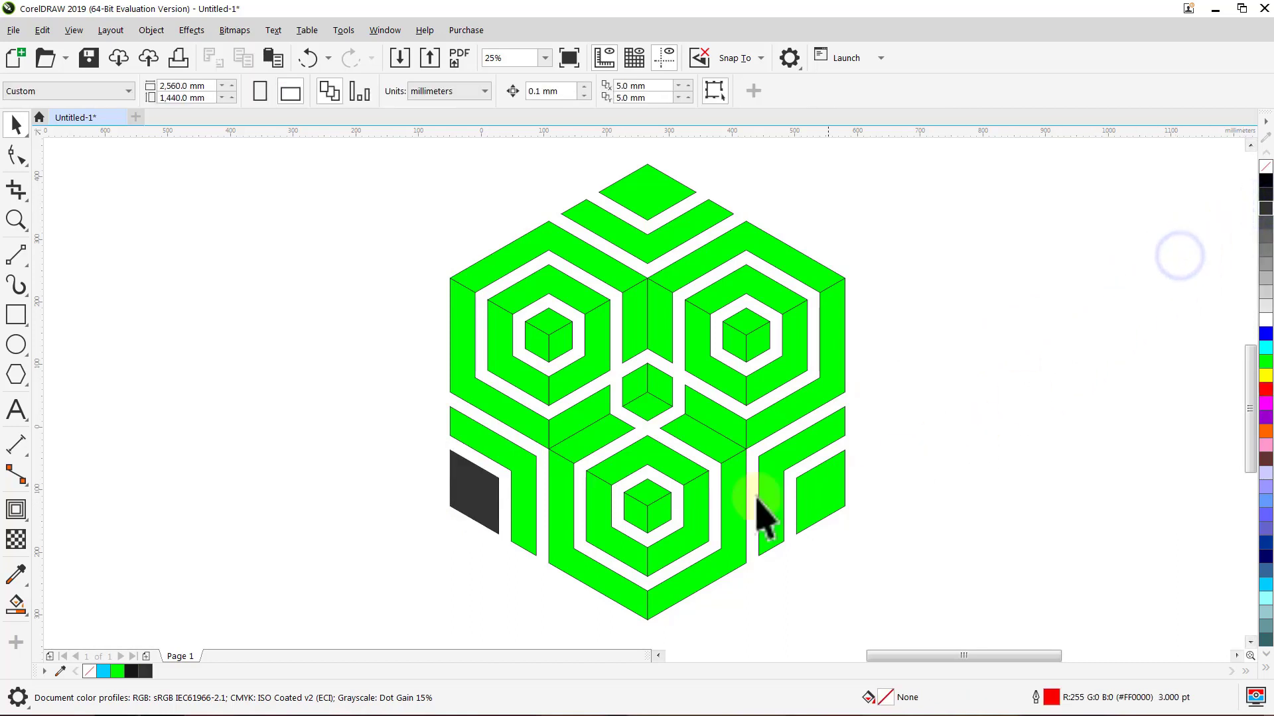
click(515, 479)
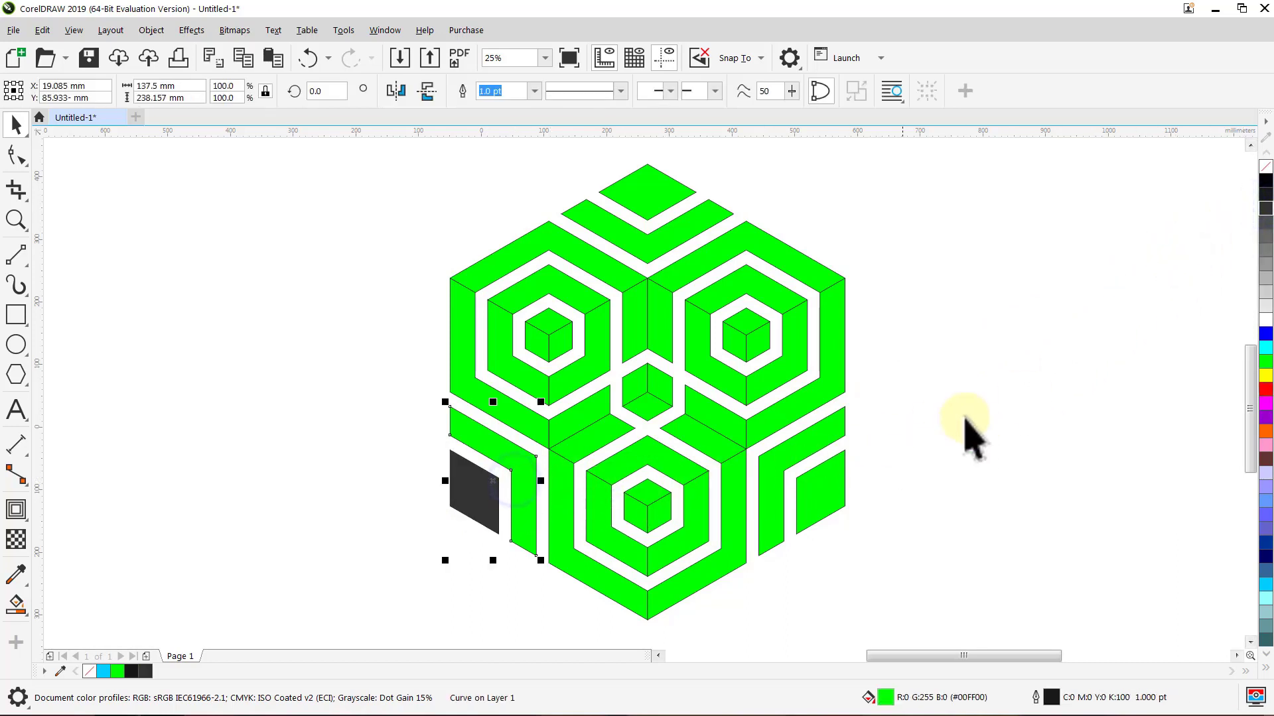
click(1266, 209)
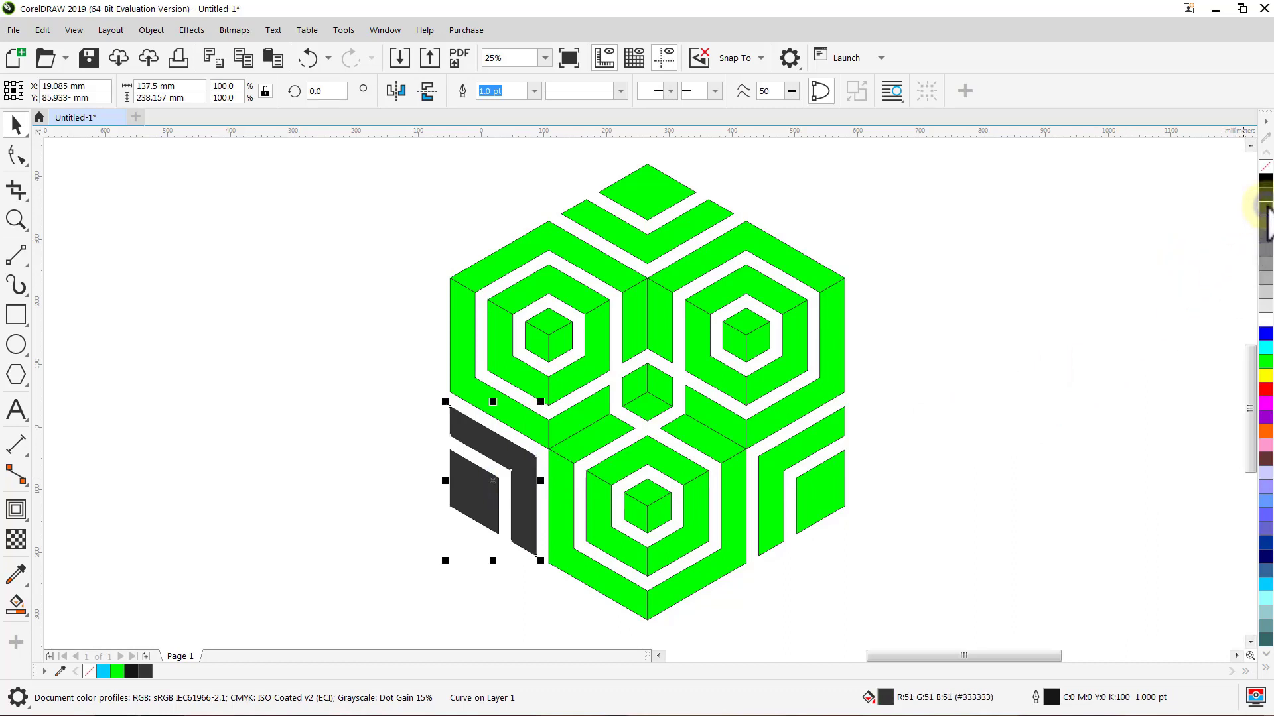
click(1174, 251)
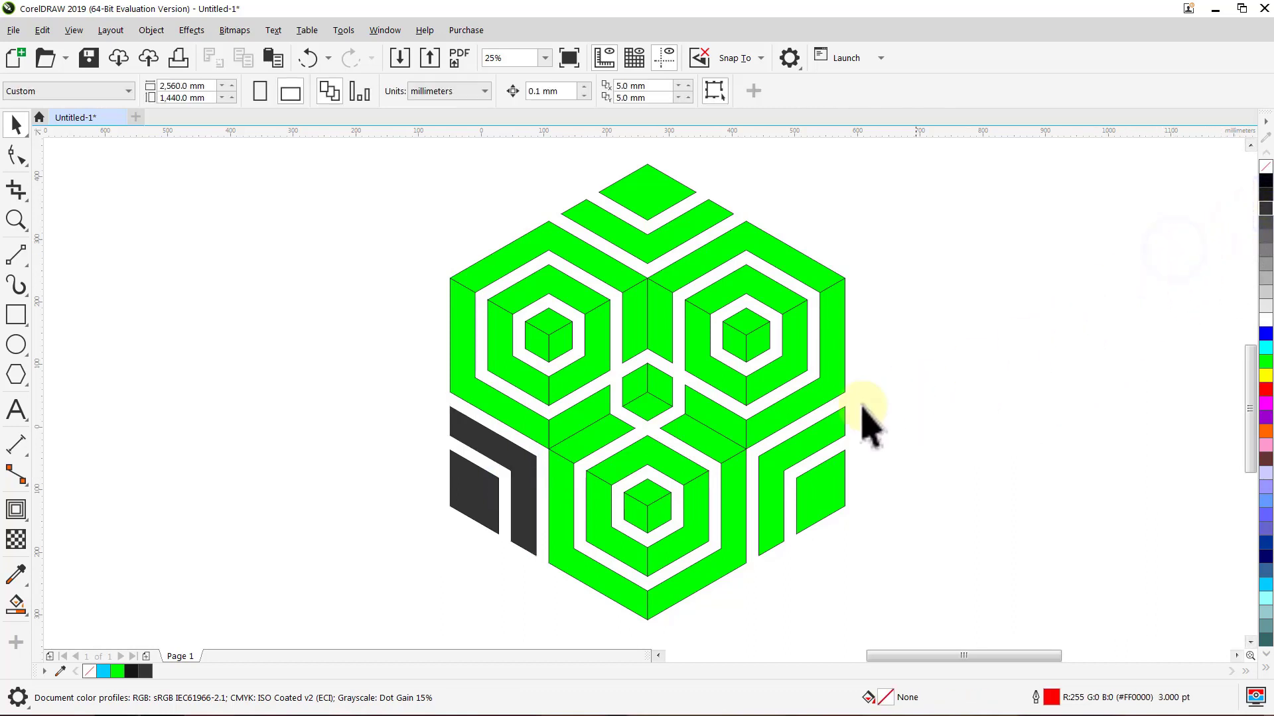
Fill the left faces of the upper-left hexagon's outer band, inner band and small center cube with dark gray #333333.
click(484, 400)
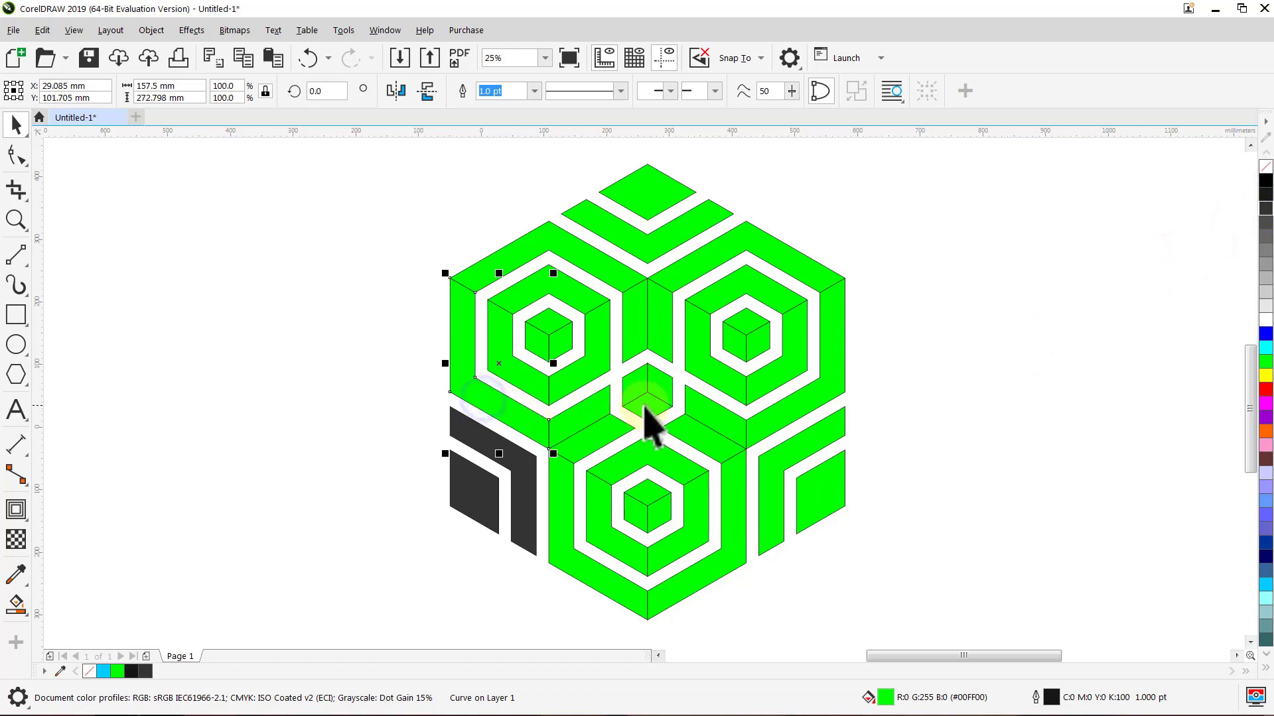
click(1264, 210)
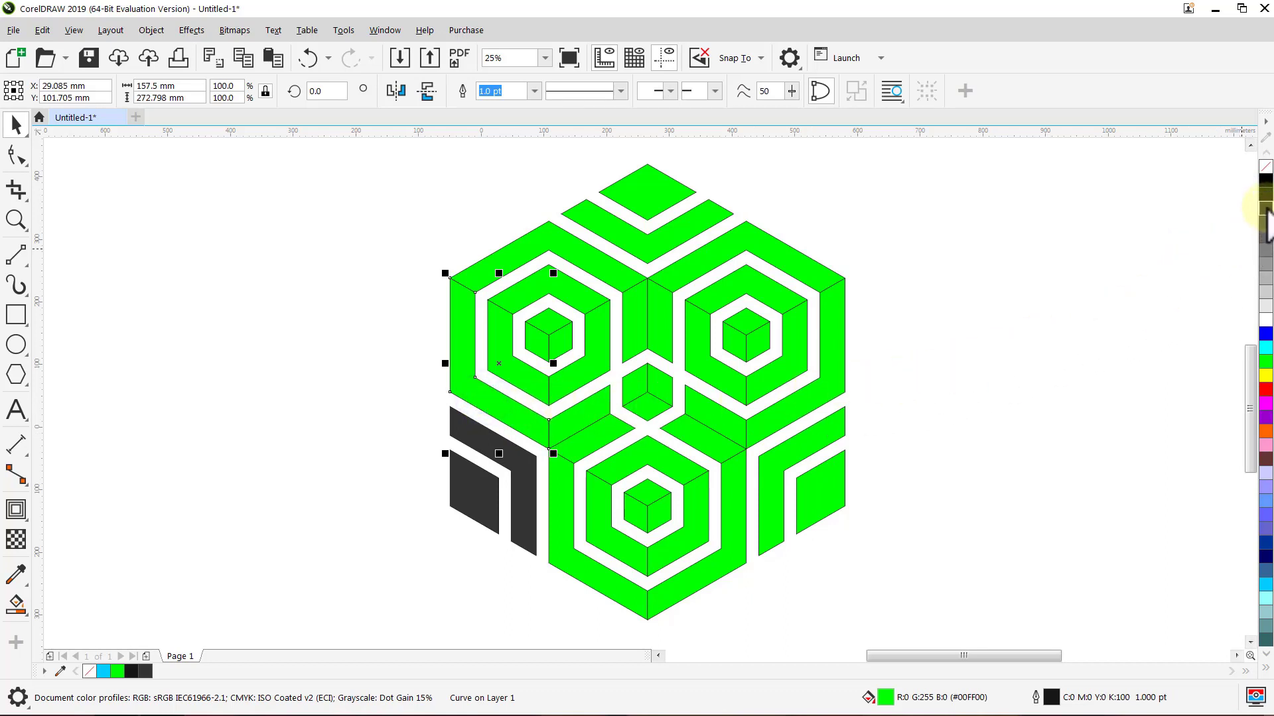
click(1161, 275)
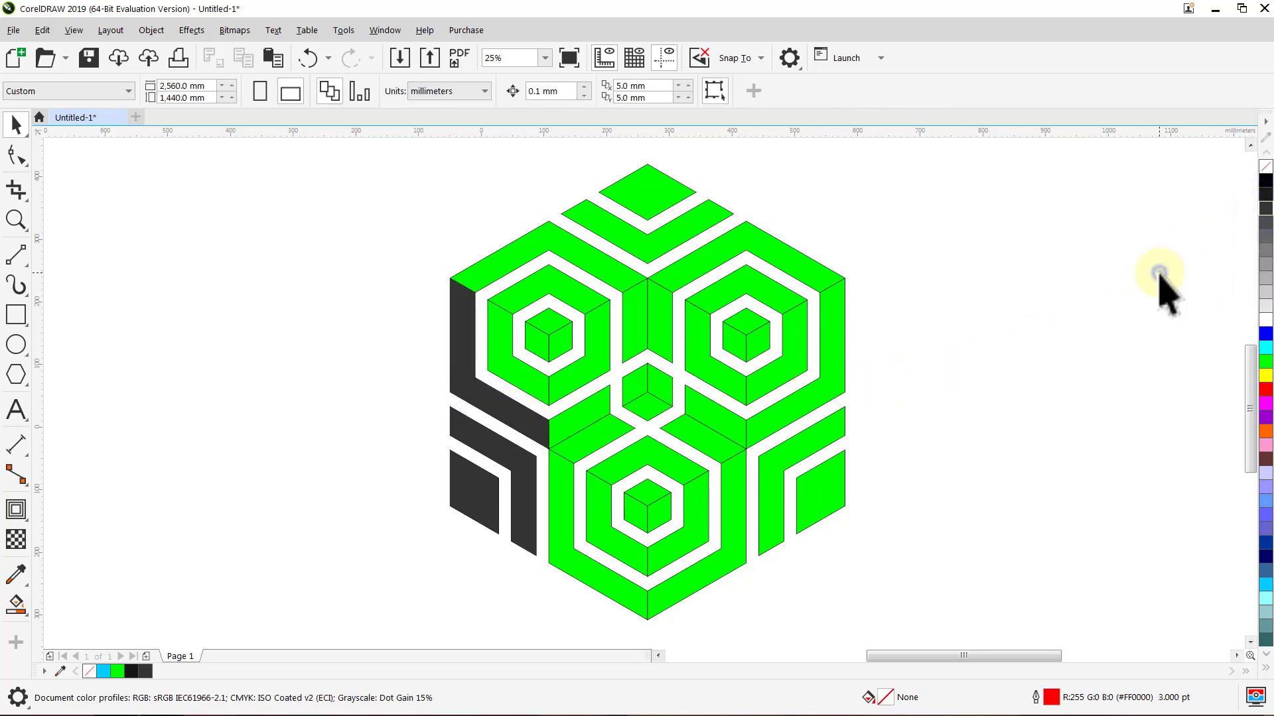
click(524, 385)
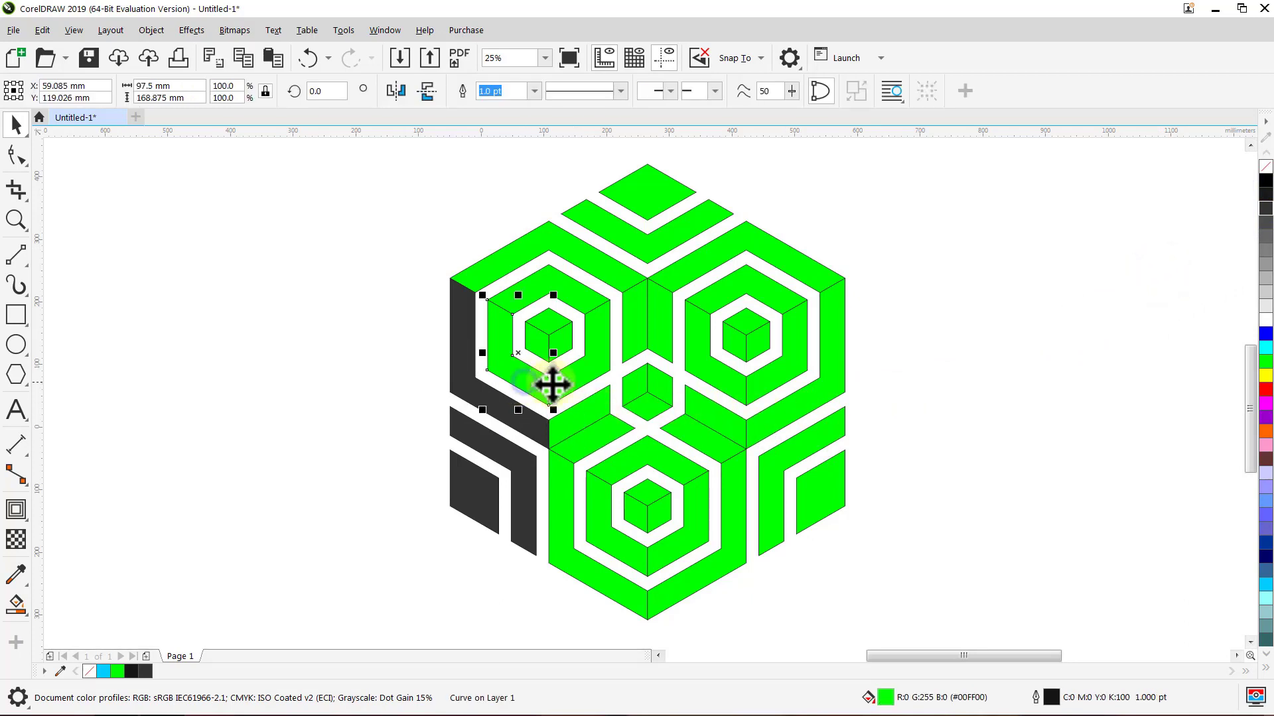
click(1265, 211)
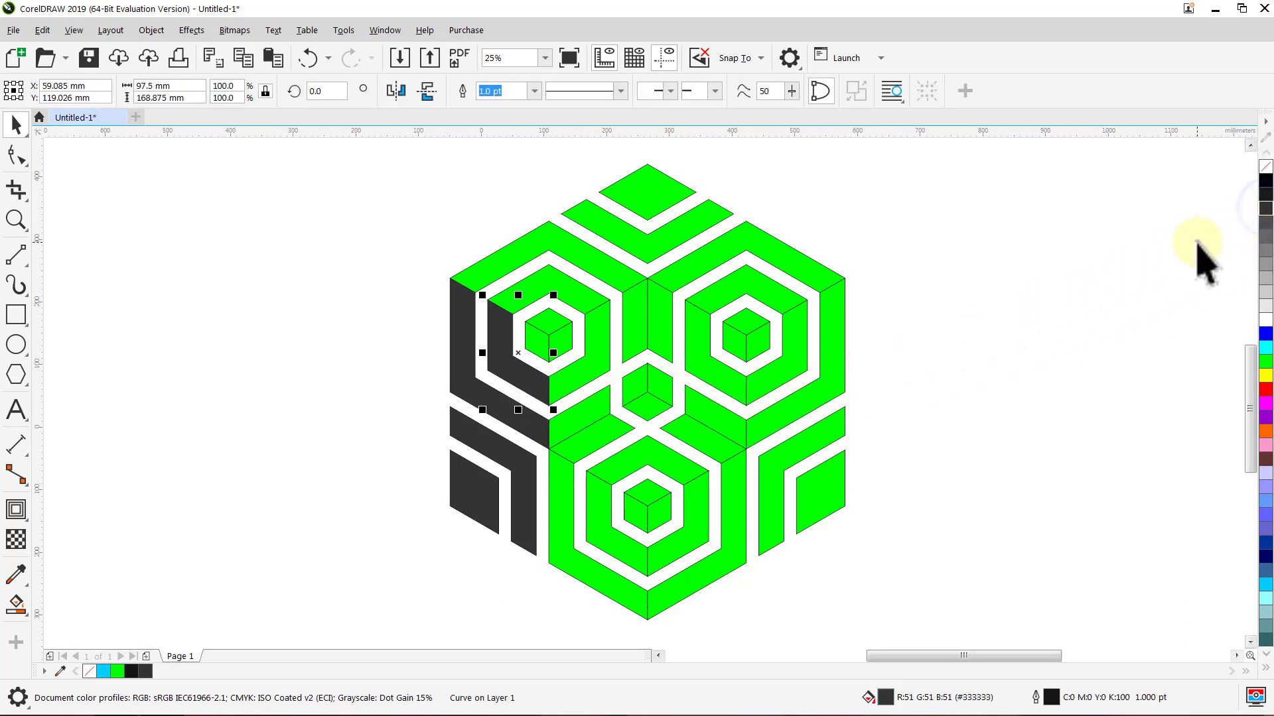
click(1197, 244)
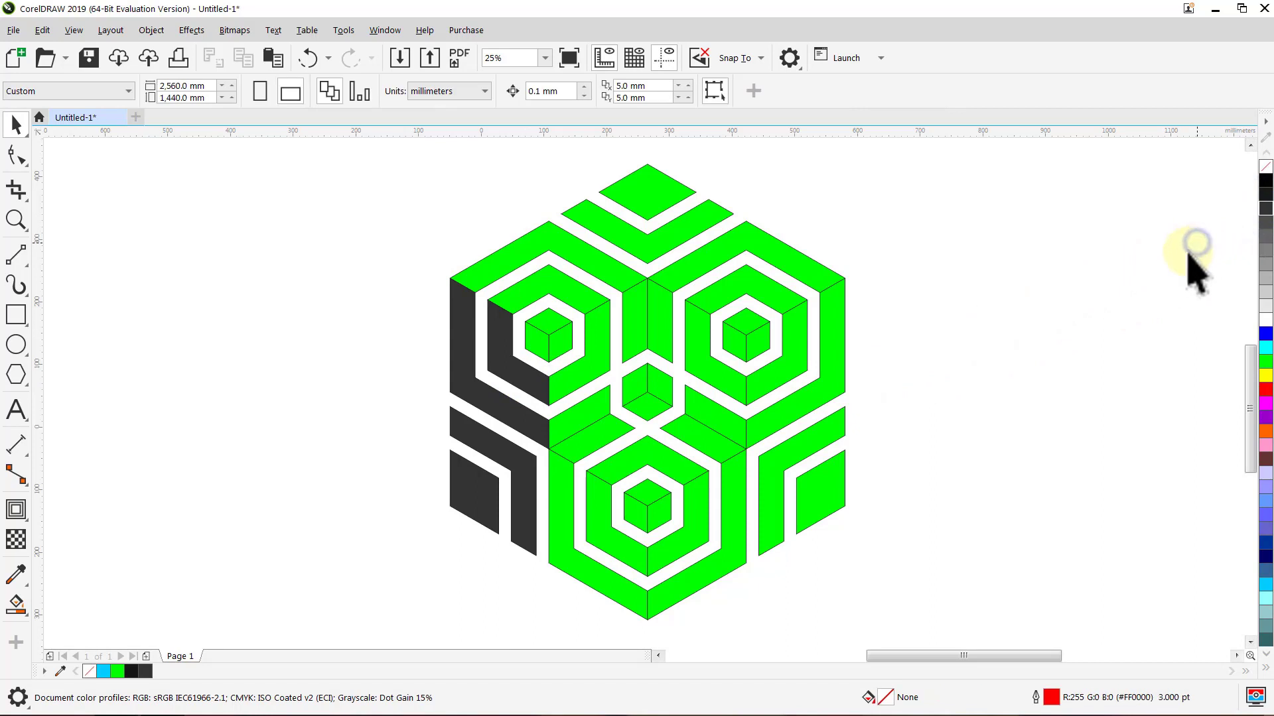
click(539, 345)
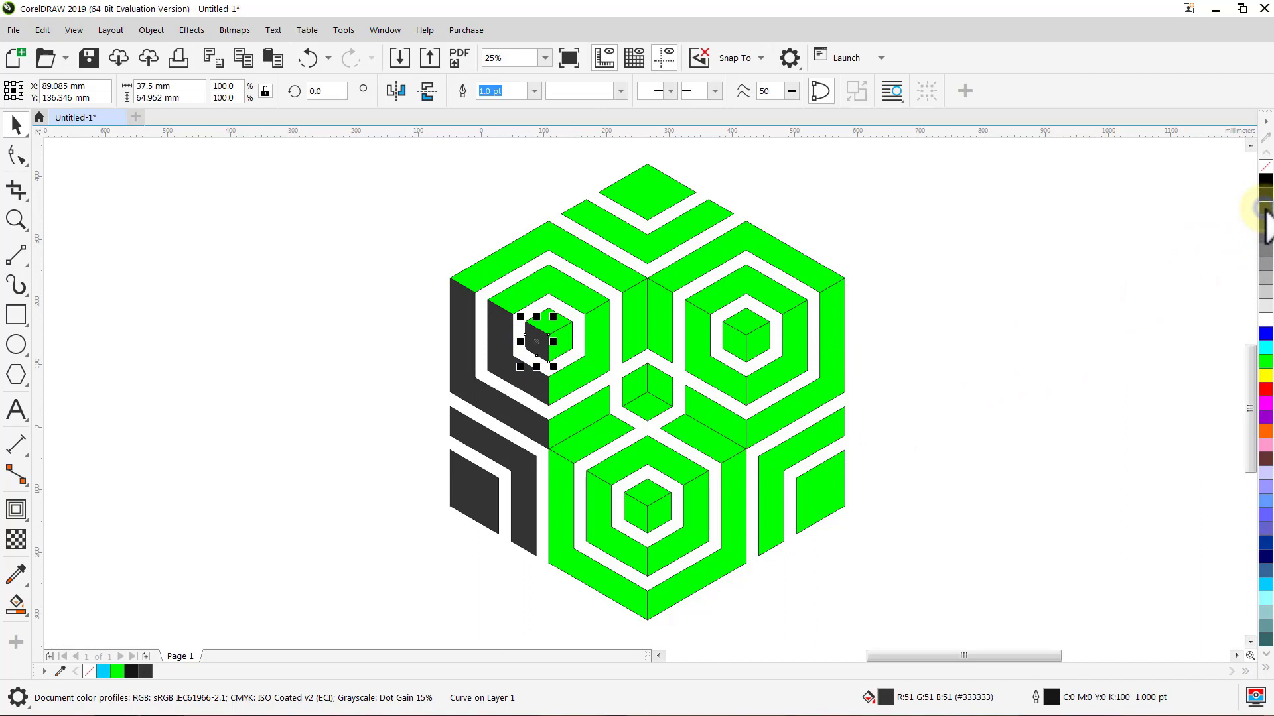
click(1209, 261)
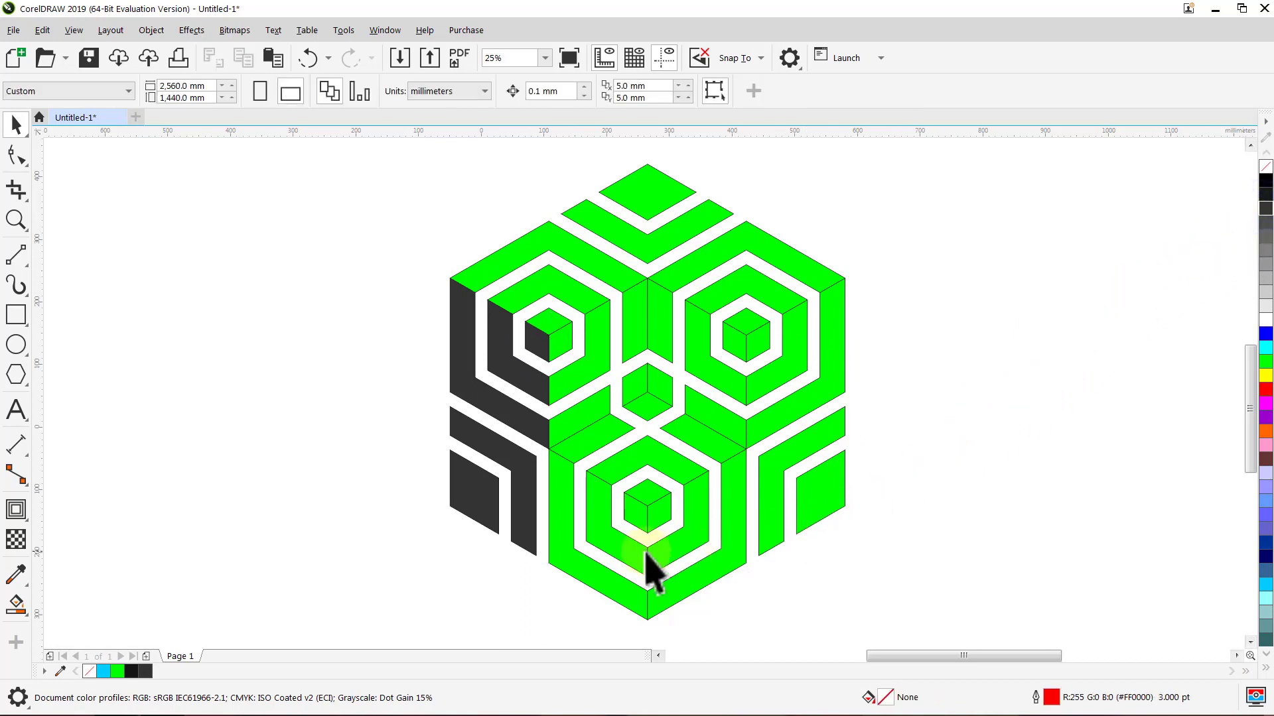
Fill the left faces of the lower hexagon's outer band, inner band and small center cube with dark gray #333333.
click(561, 567)
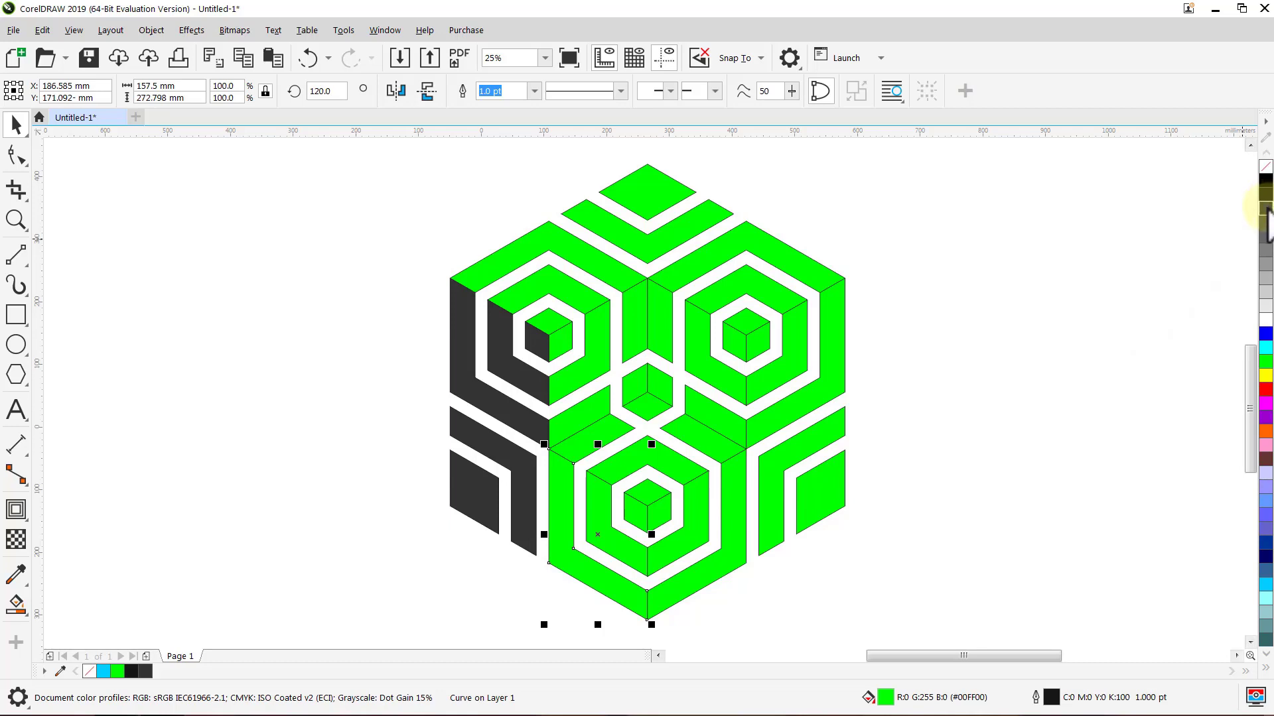
click(1265, 208)
click(1197, 242)
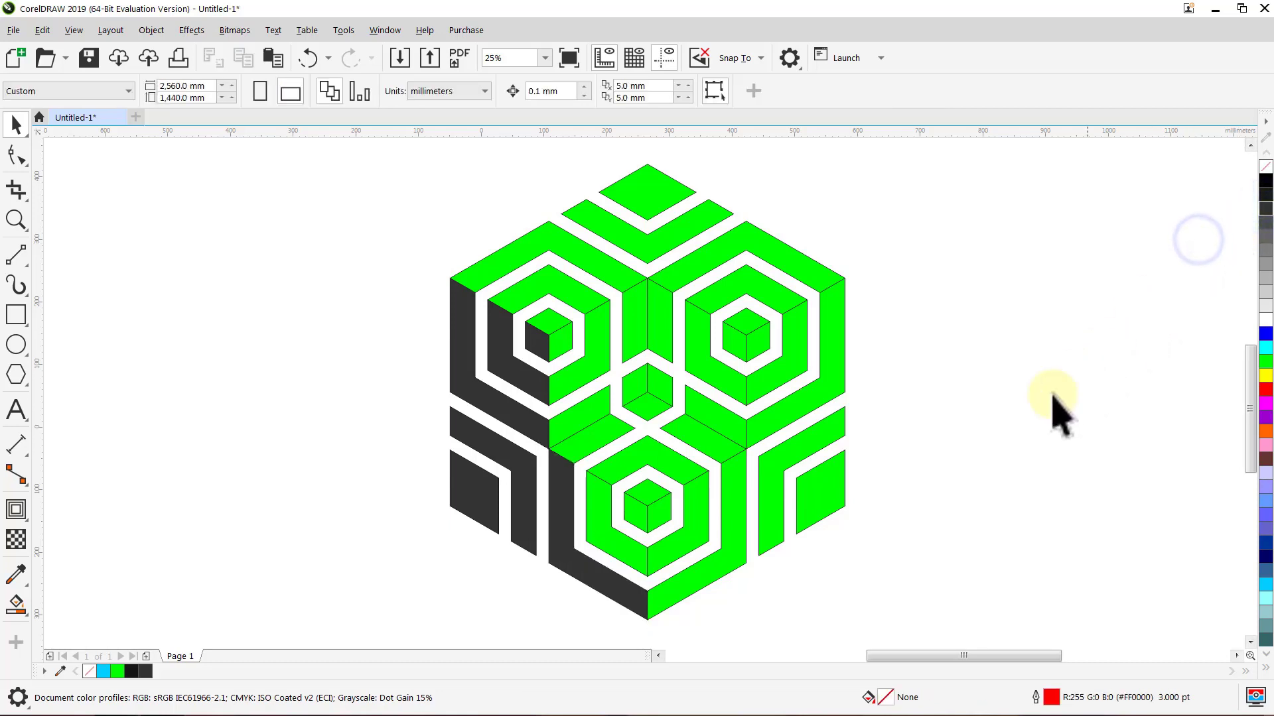
click(603, 531)
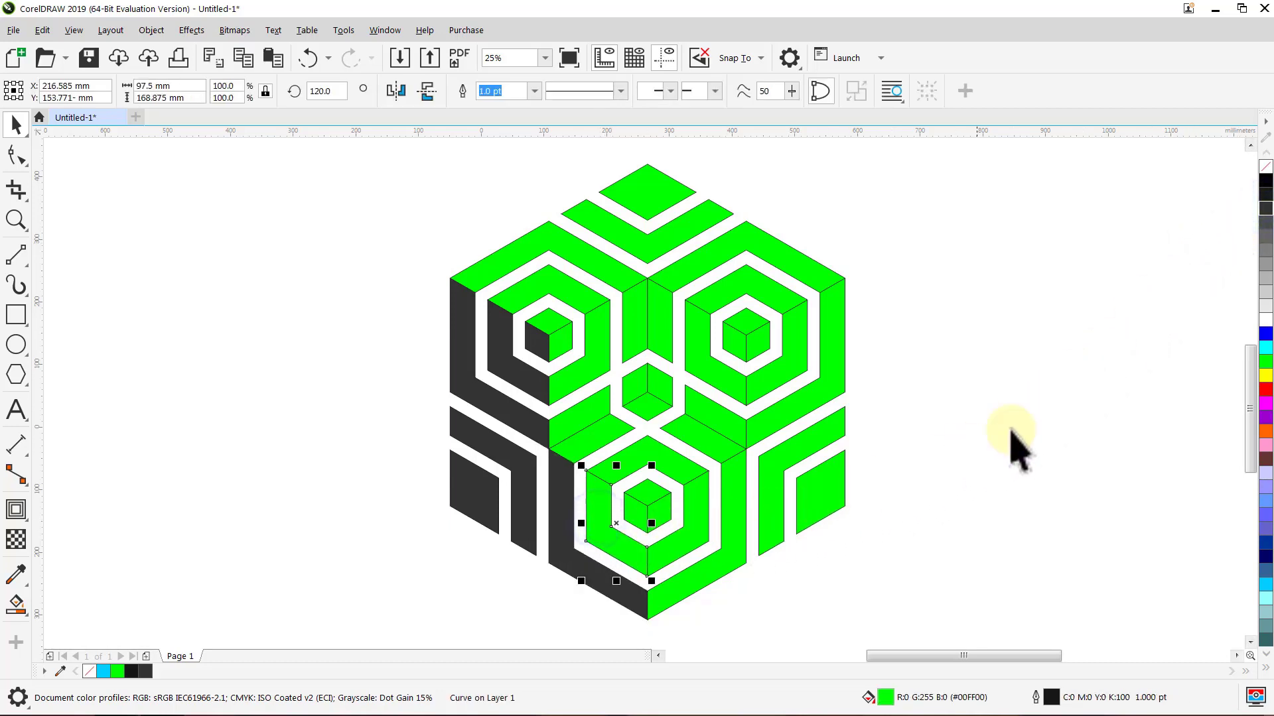
click(1265, 209)
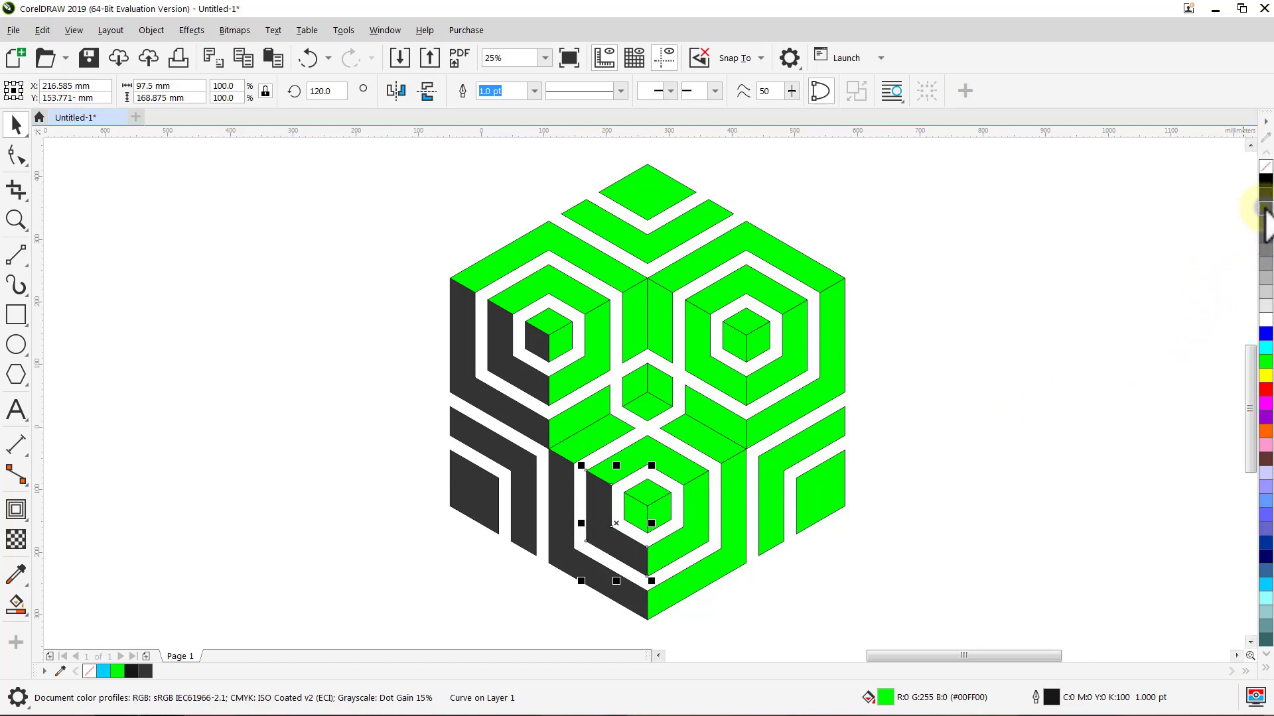
click(1210, 232)
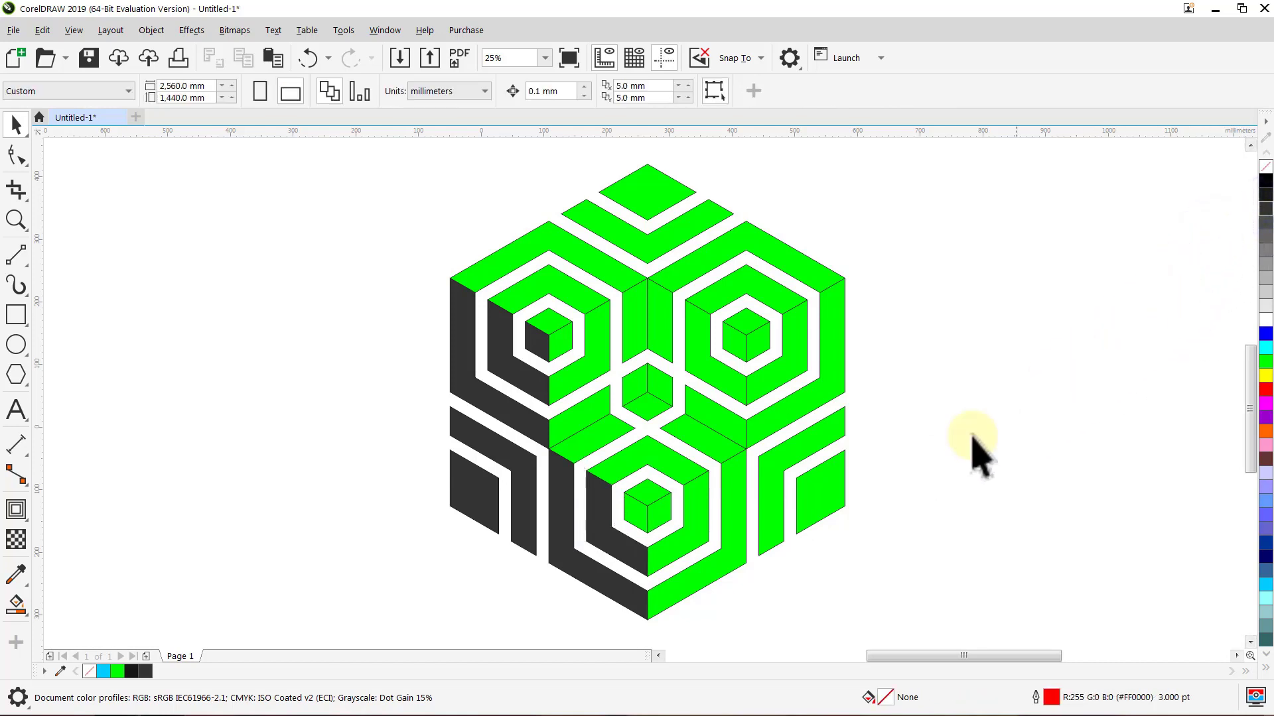
click(633, 517)
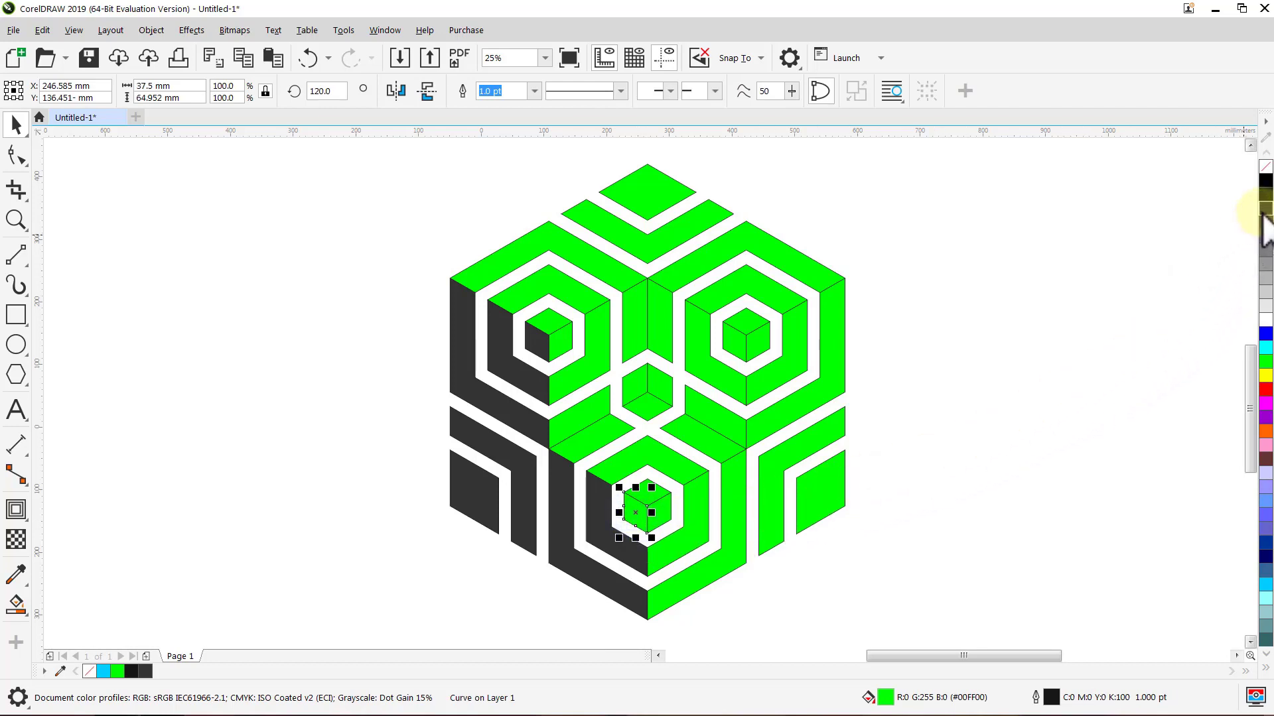
click(1265, 209)
click(1199, 244)
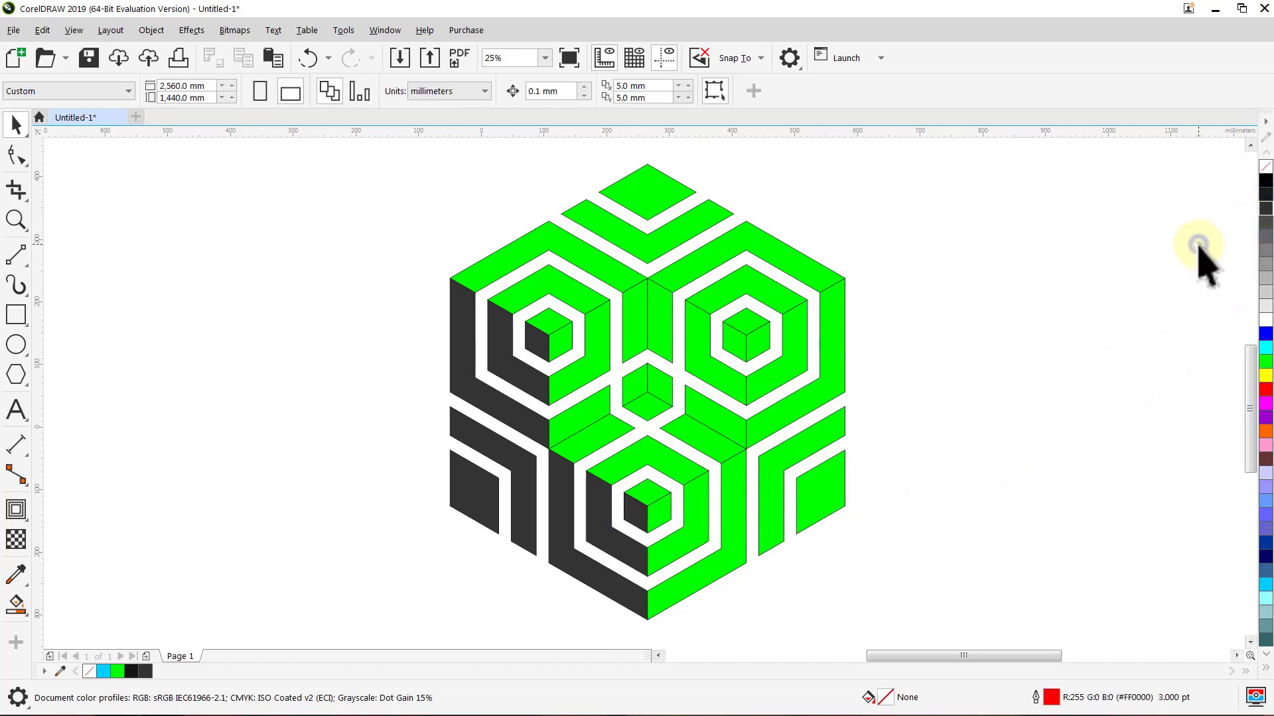
Fill the central cube's right face, the vertical strip above it and the slanted strip to its lower right with dark gray #333333.
click(664, 398)
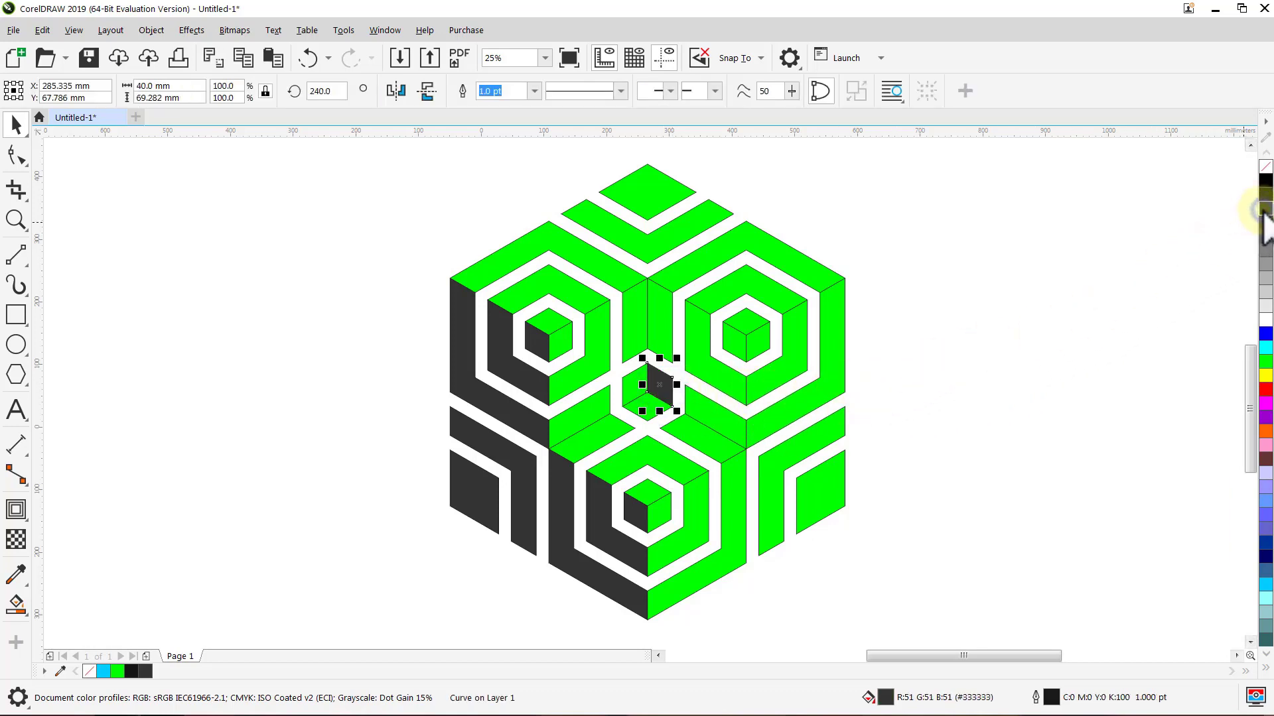
click(1211, 221)
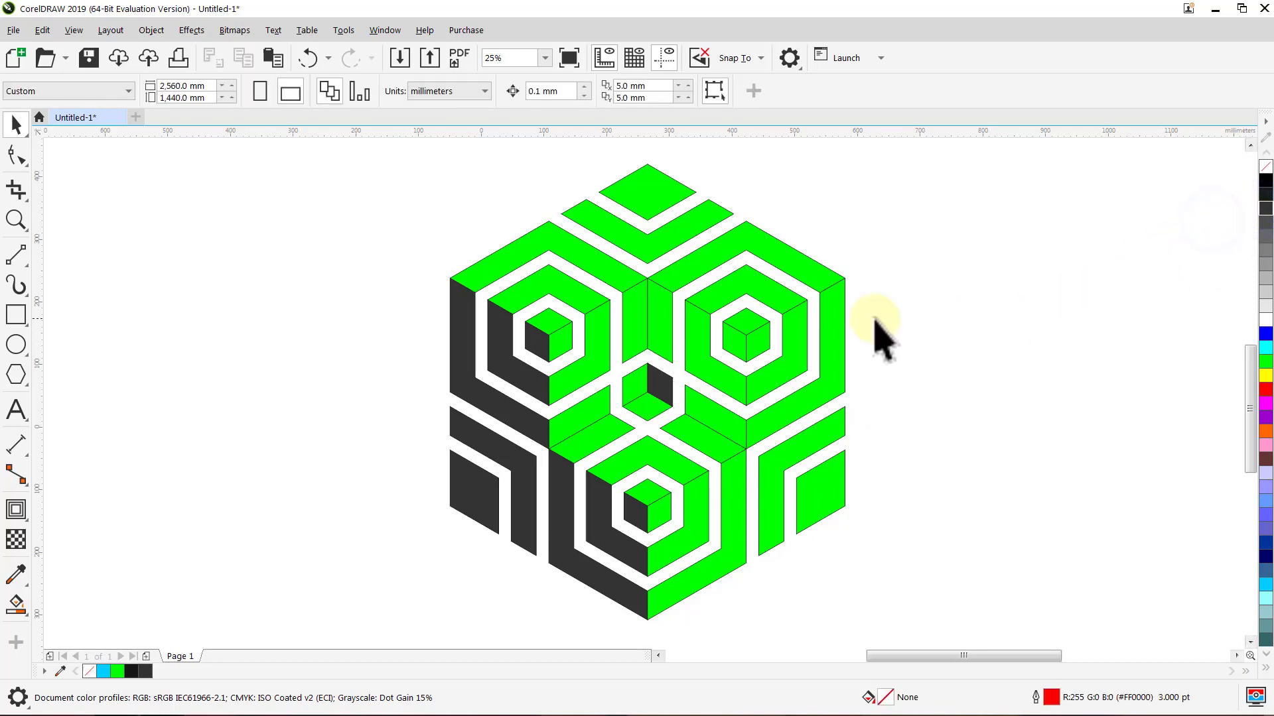
click(661, 321)
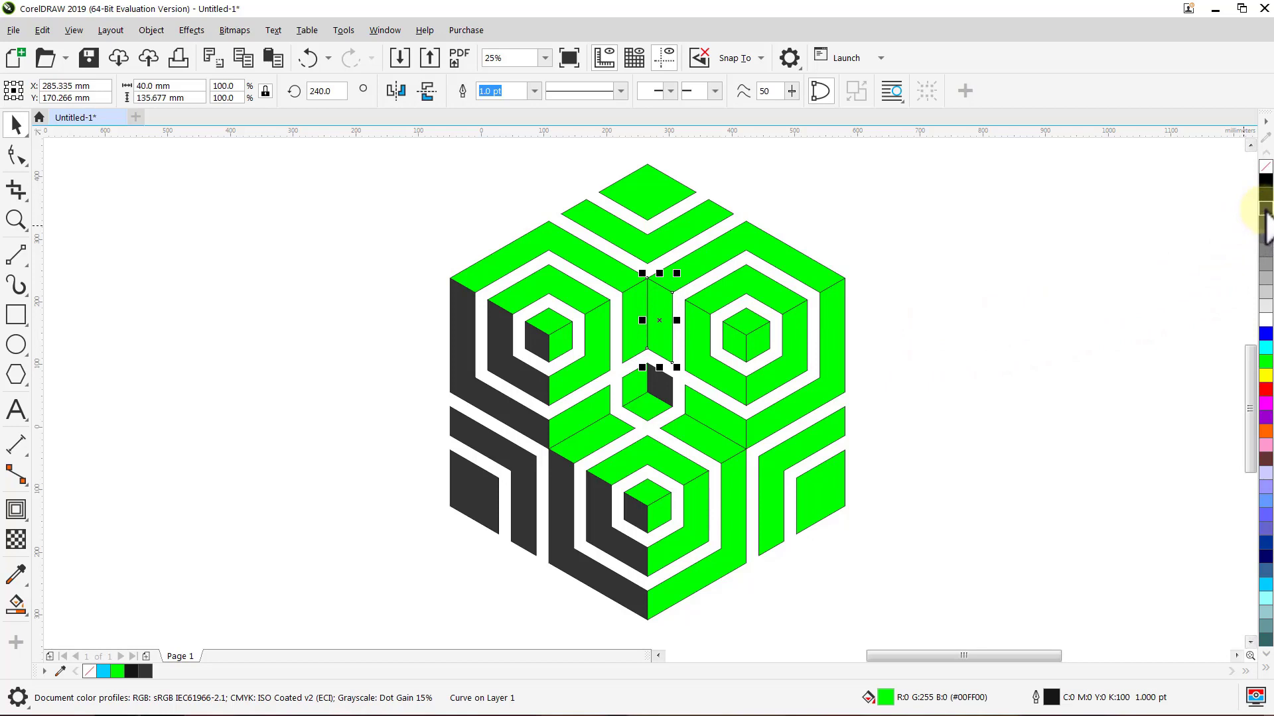
click(1202, 259)
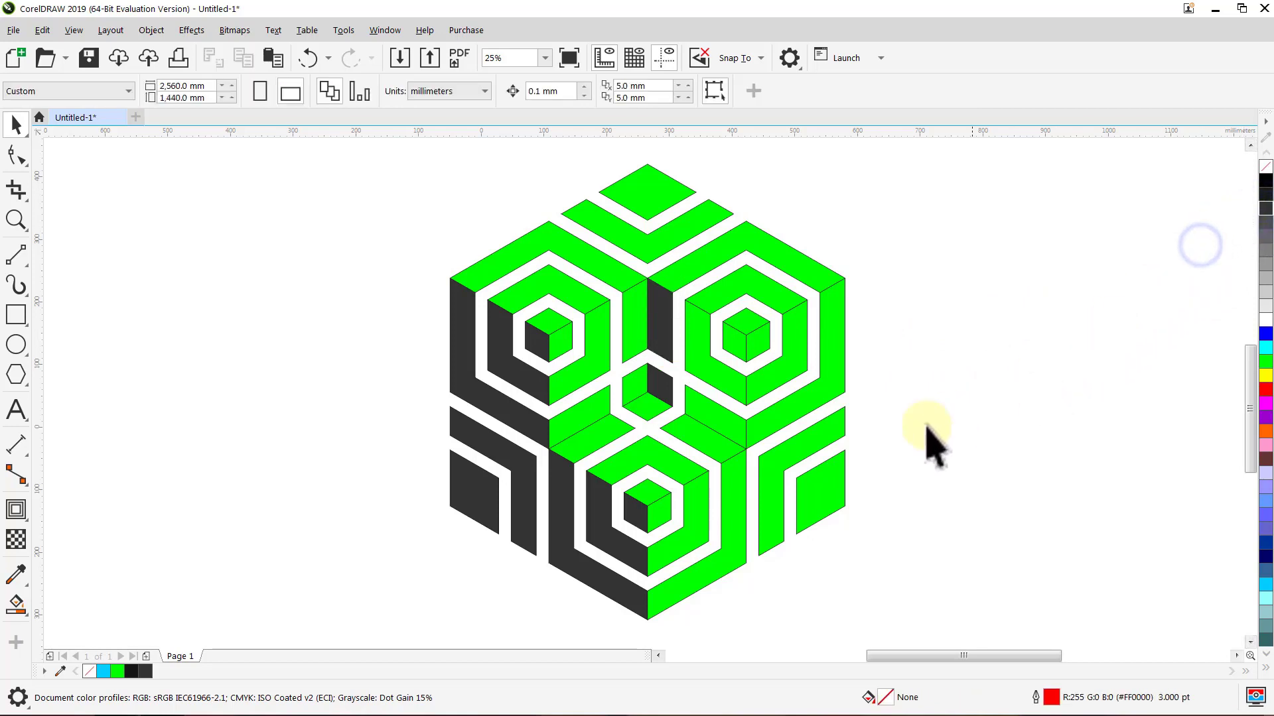
click(727, 434)
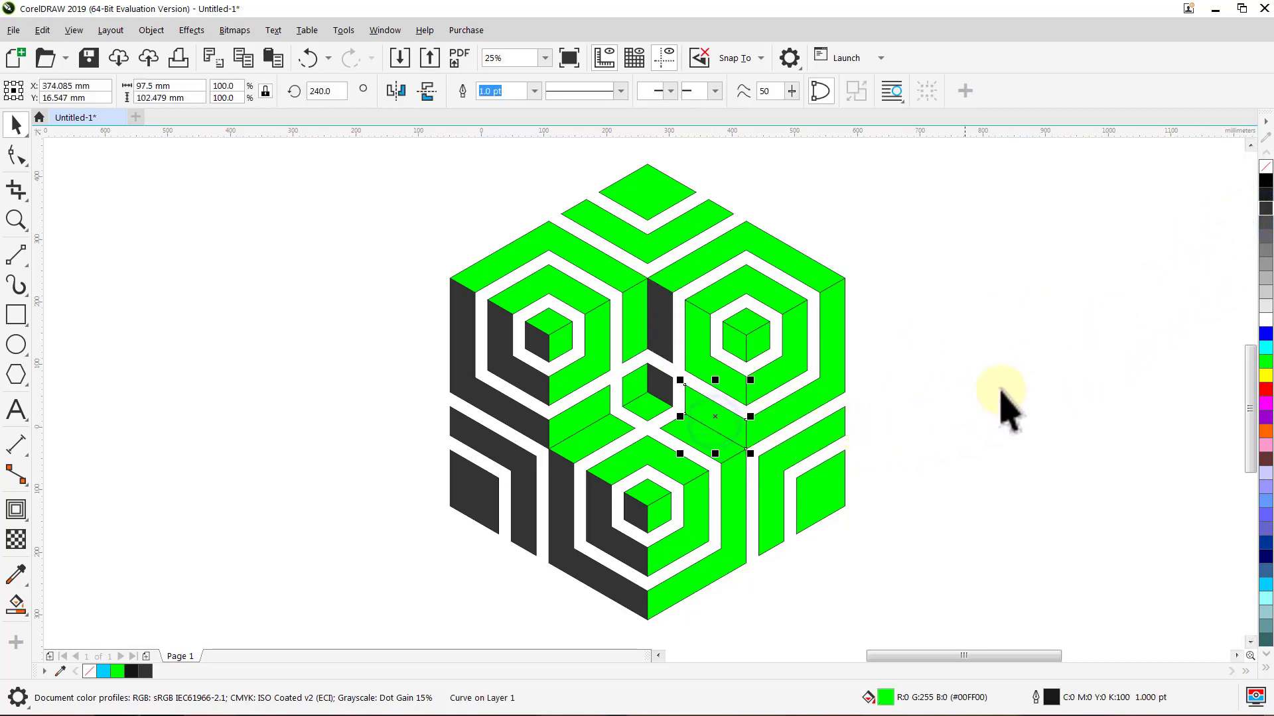
click(1266, 211)
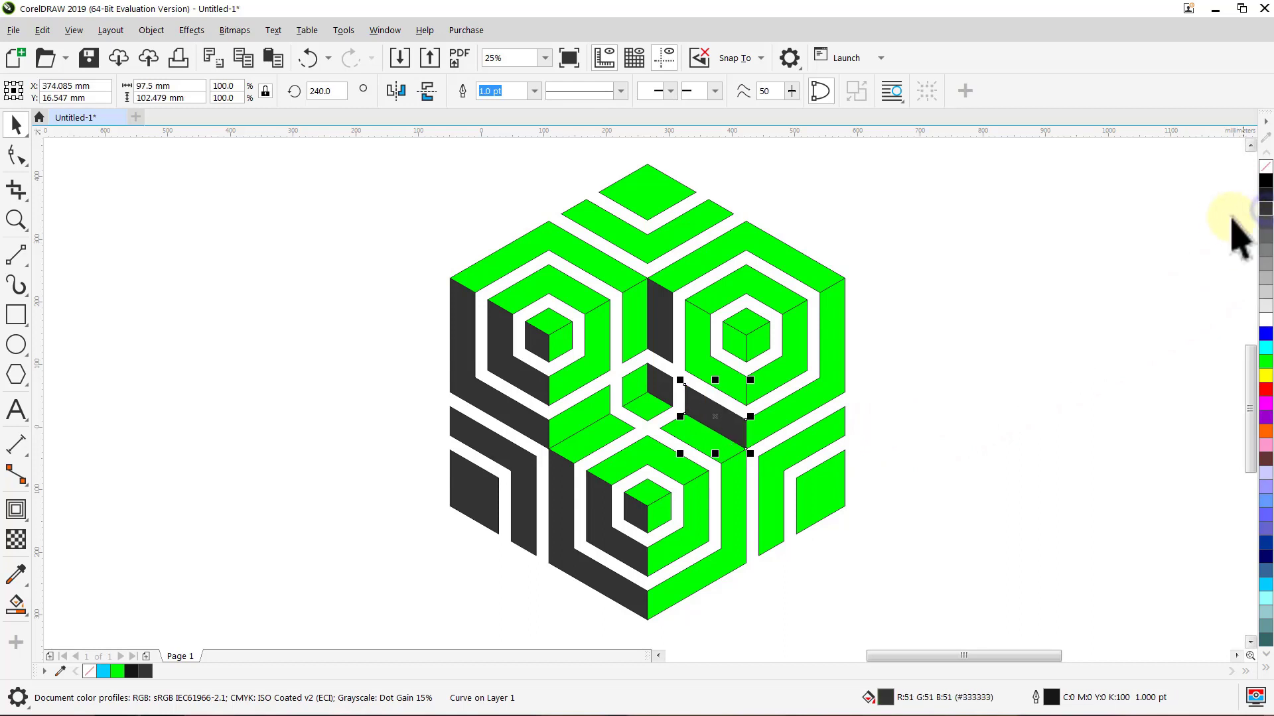
click(1204, 224)
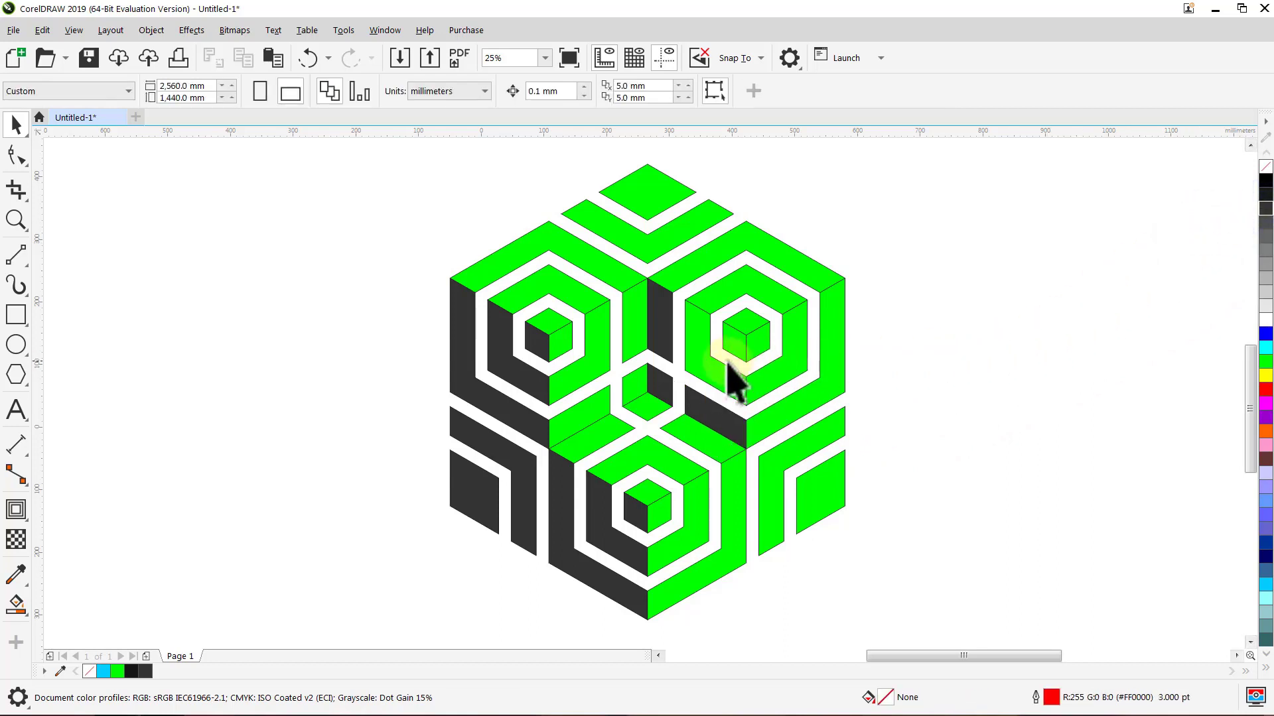
Fill the left faces of the upper-right hexagon's inner band and small center cube with dark gray #333333.
click(709, 382)
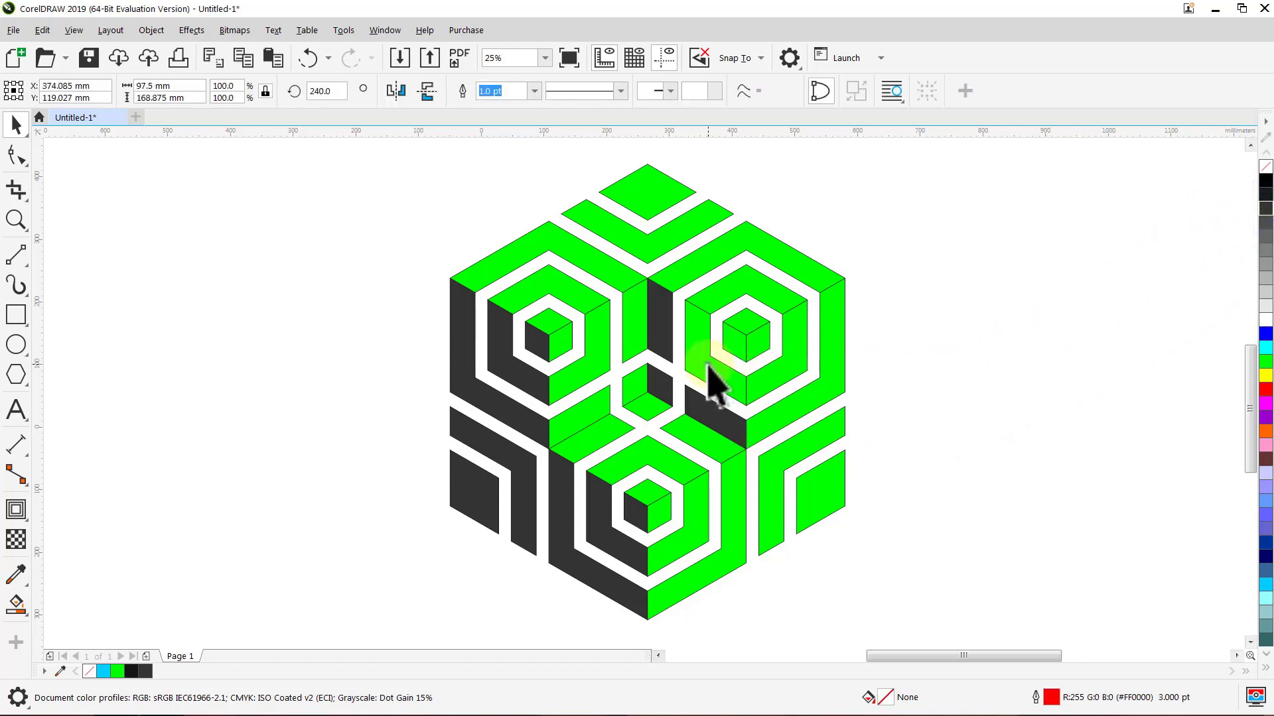
click(1265, 211)
click(1198, 239)
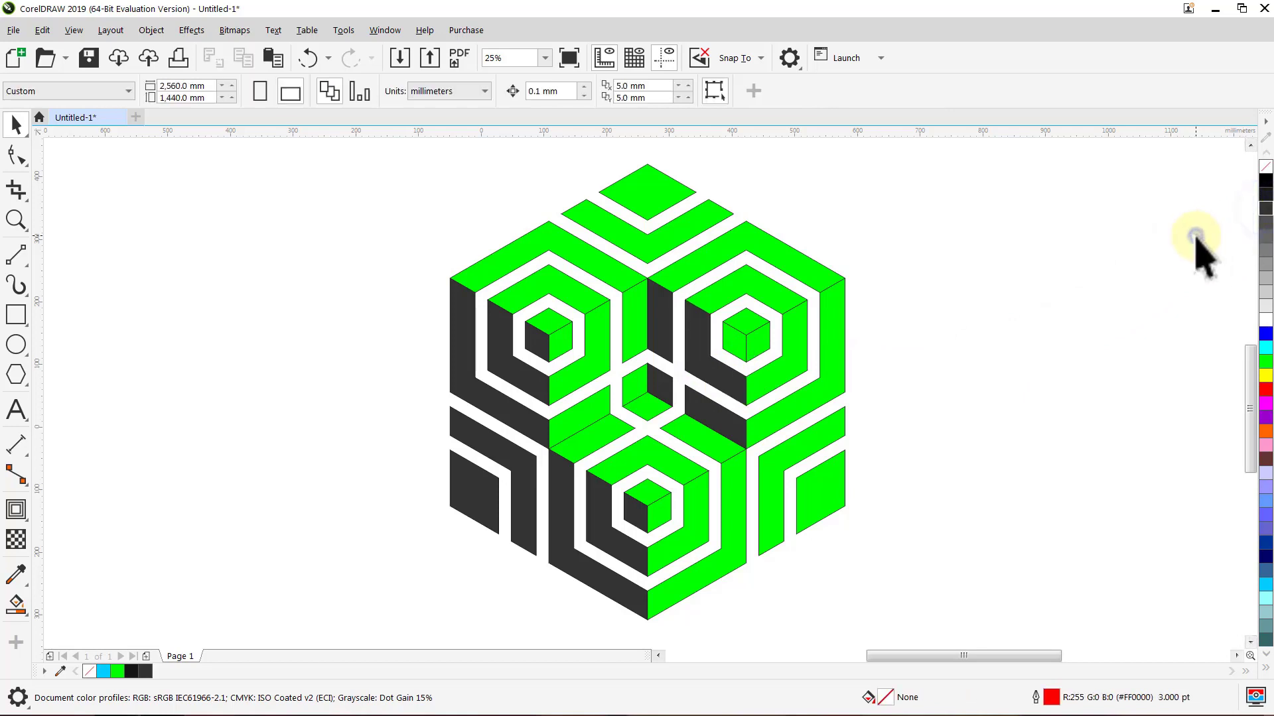
click(739, 355)
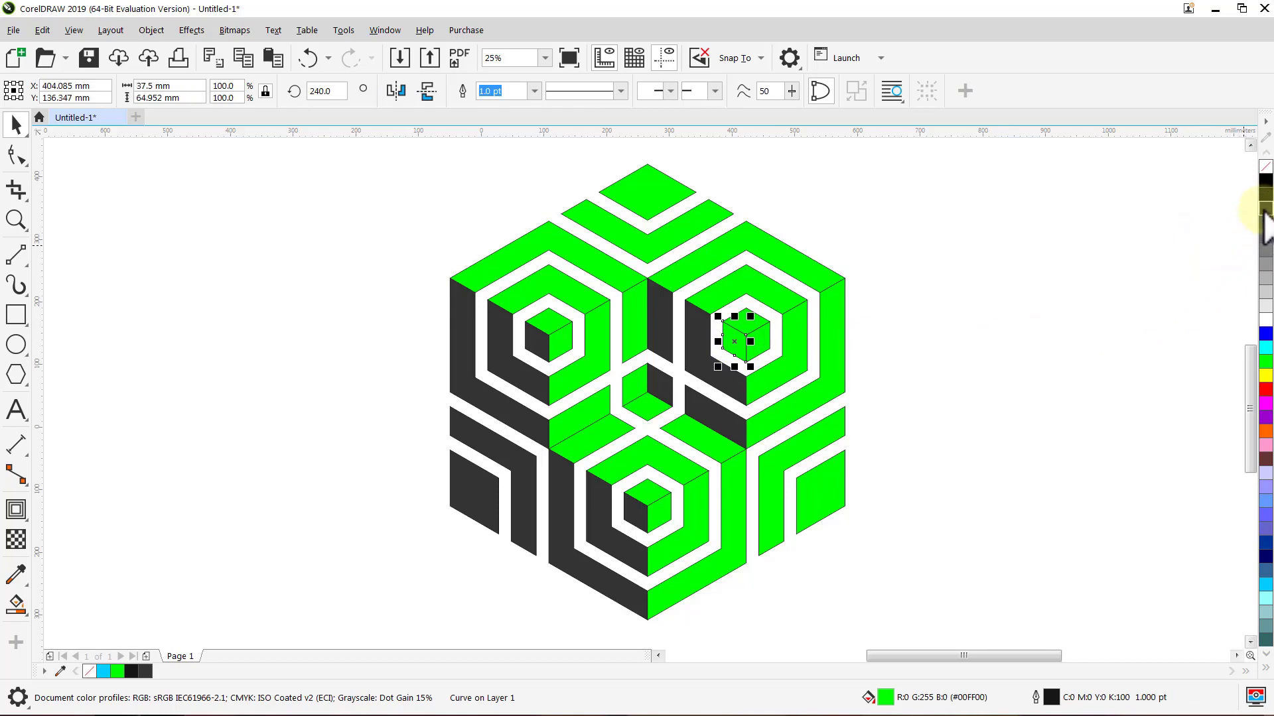
click(1193, 253)
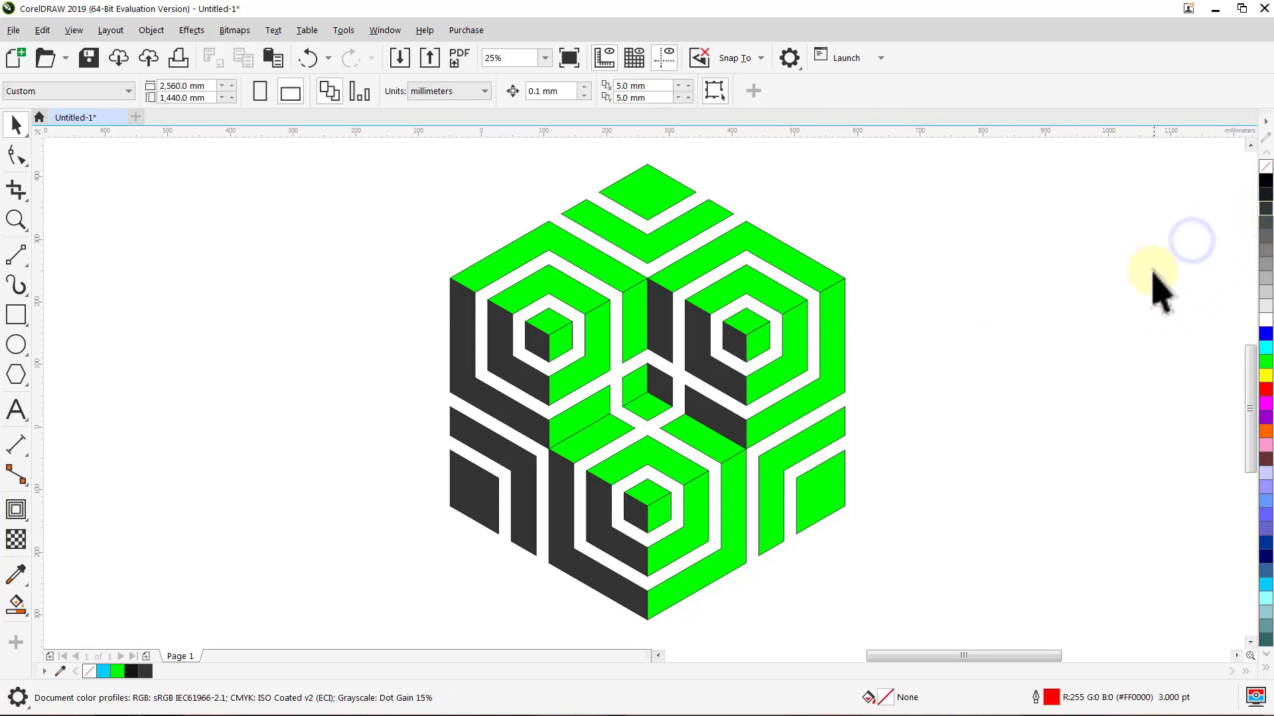
Fill the lower-right corner parallelogram and the angled band around it with 40% Black gray #999999.
click(818, 509)
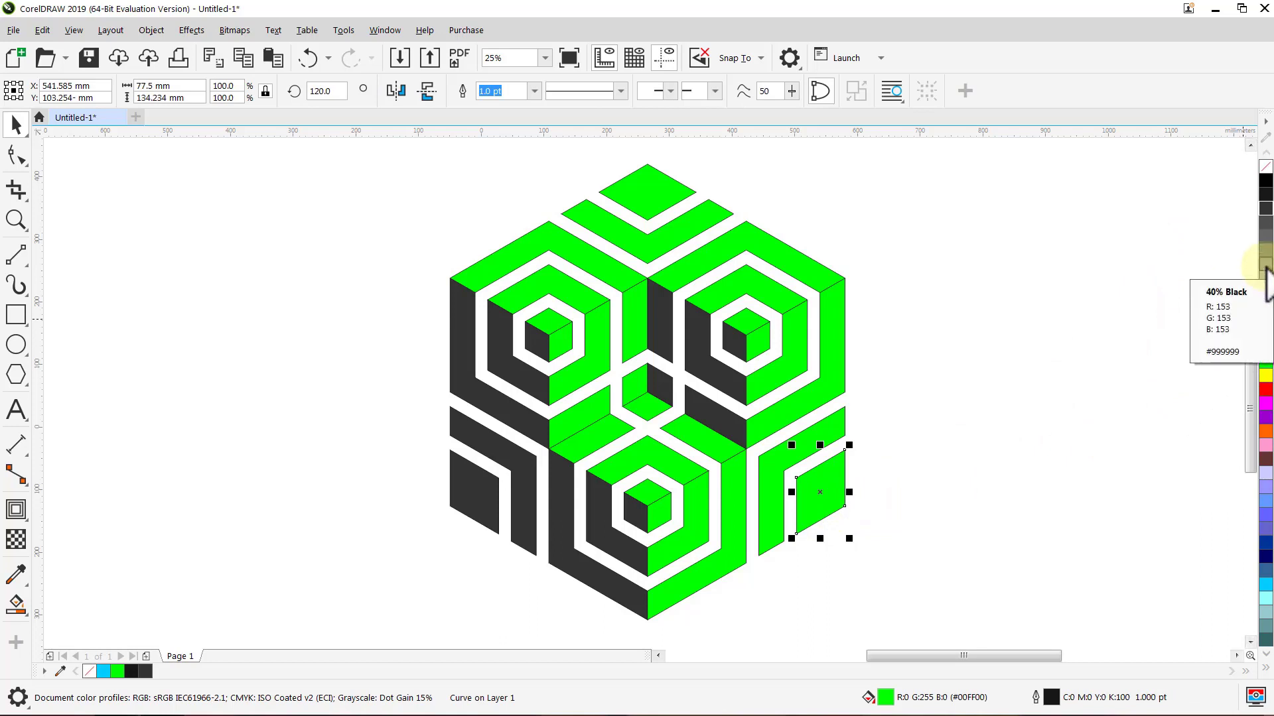
click(1266, 265)
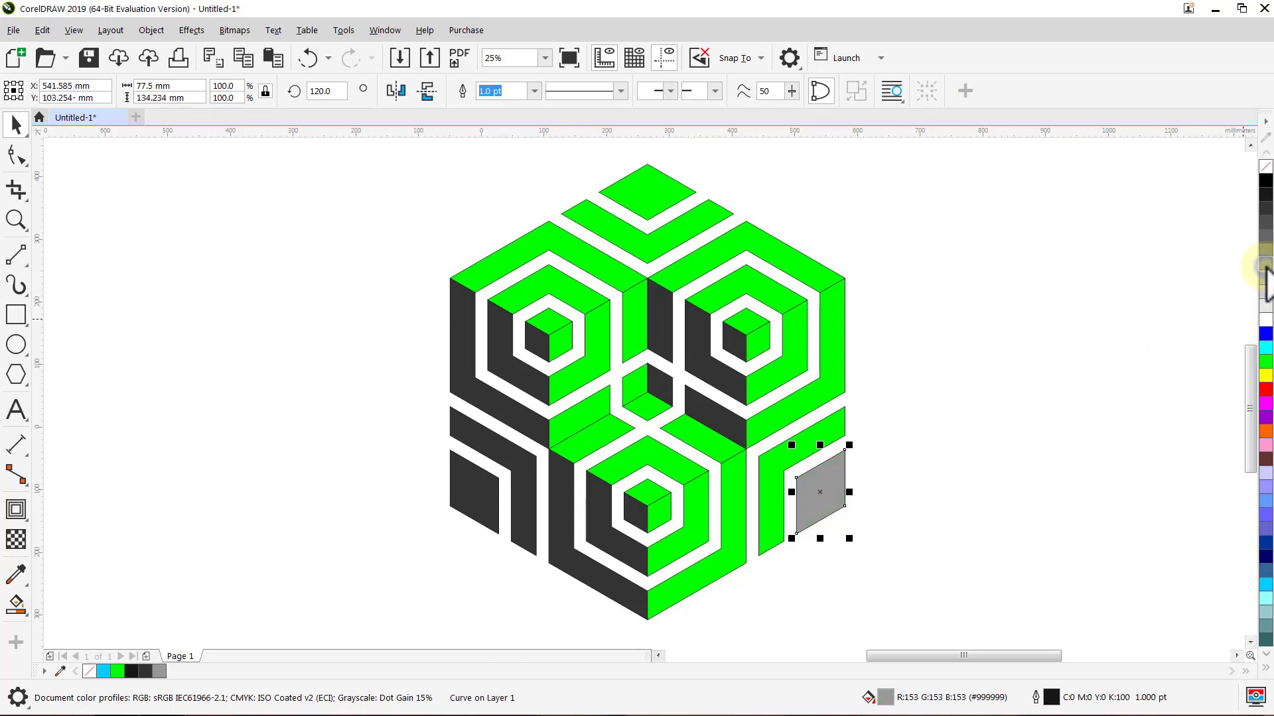
click(1201, 269)
click(834, 439)
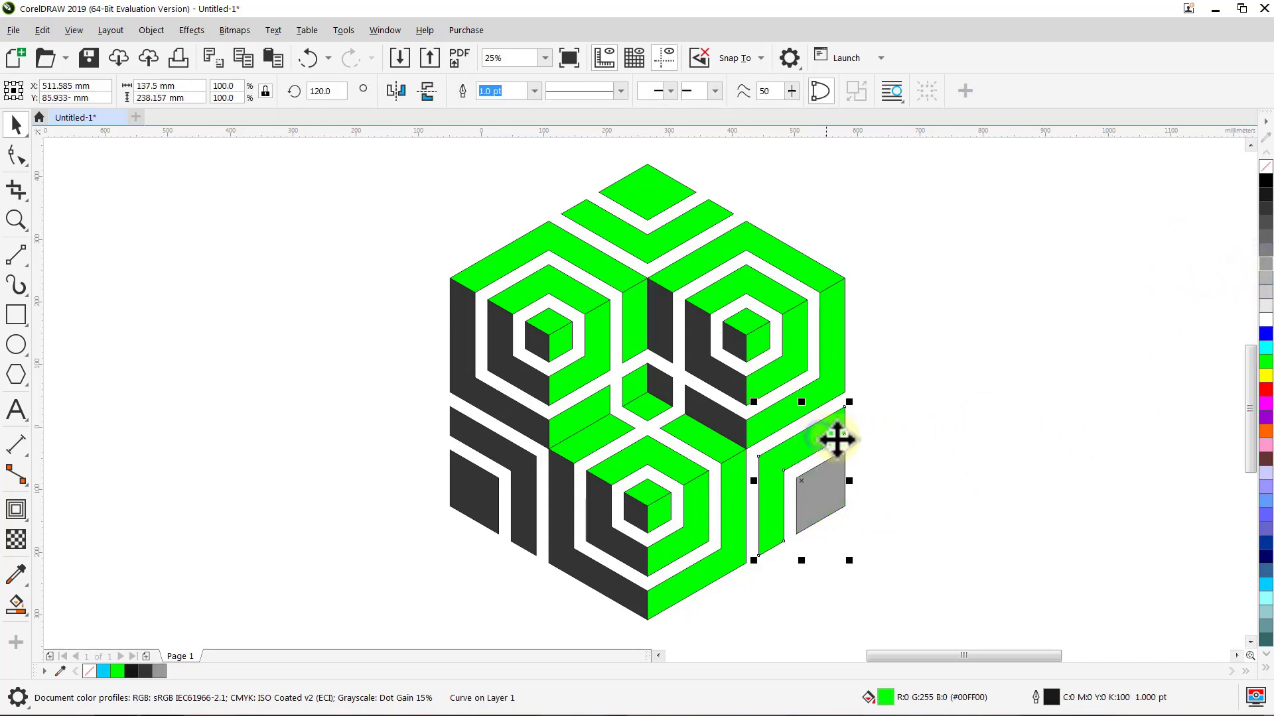
click(1265, 265)
click(1181, 282)
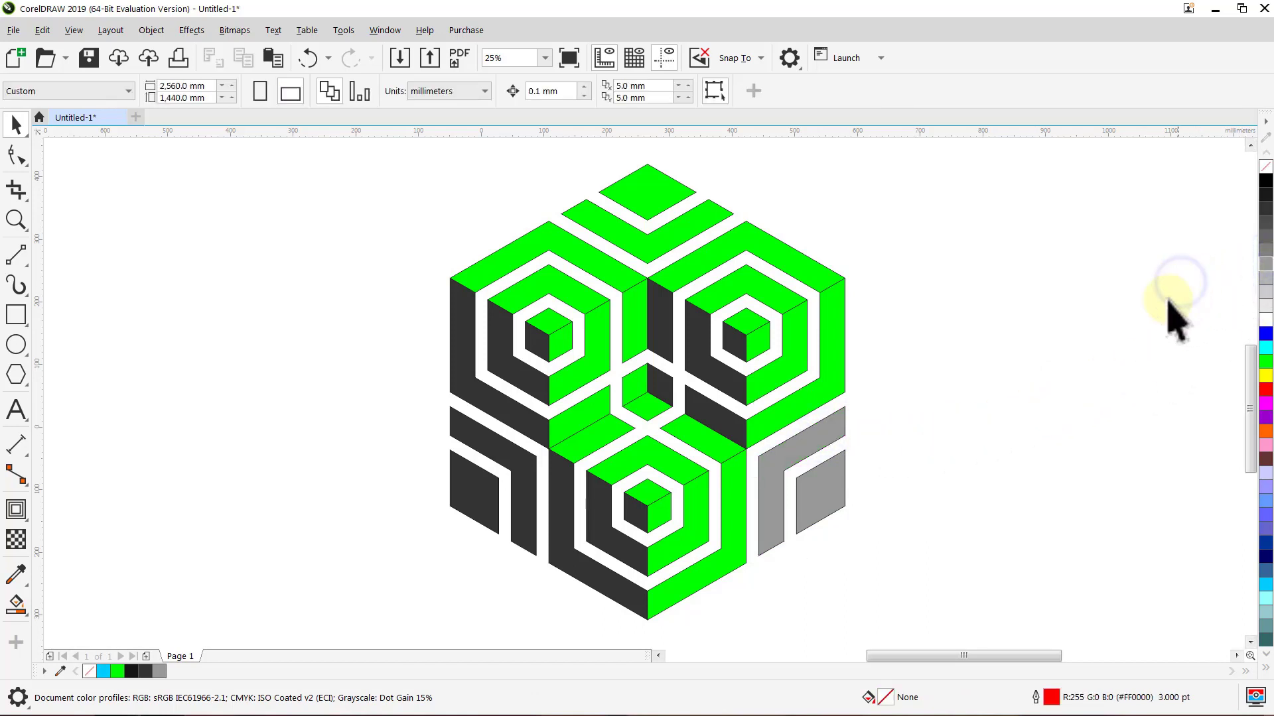
Fill the right faces of the upper-right hexagon's outer band, inner band and small center cube with gray #999999.
click(830, 404)
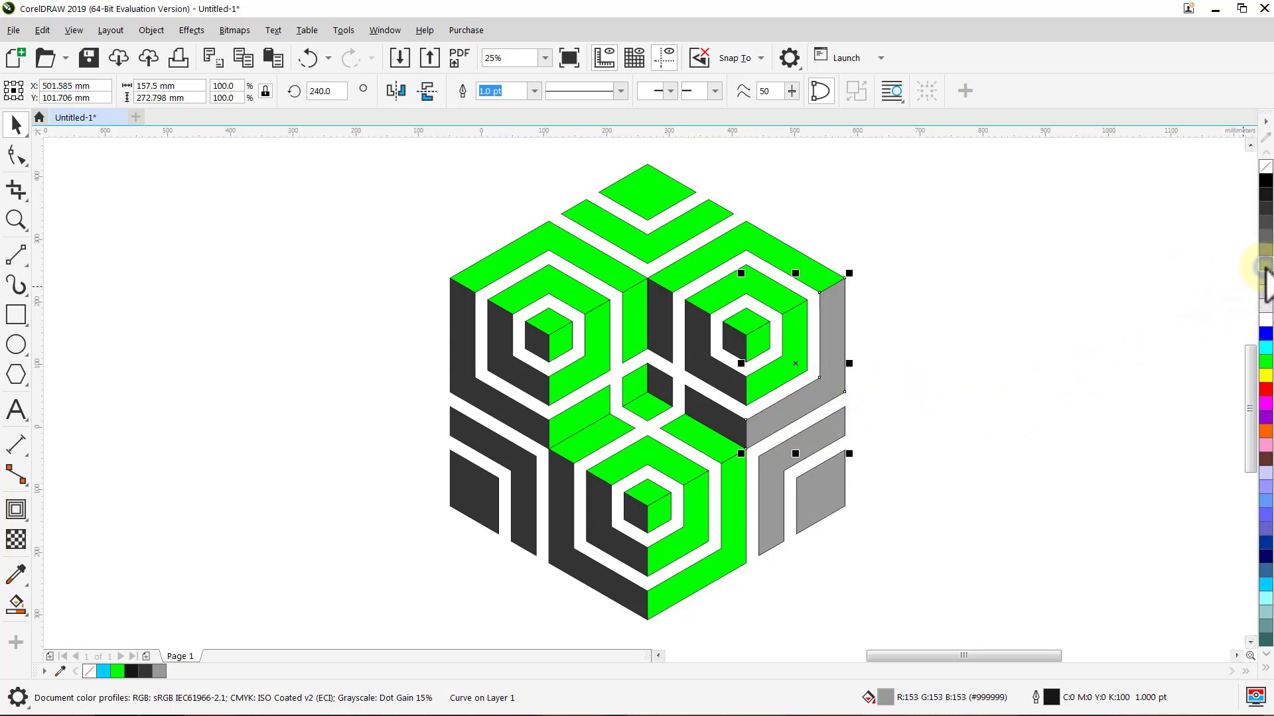
click(1192, 282)
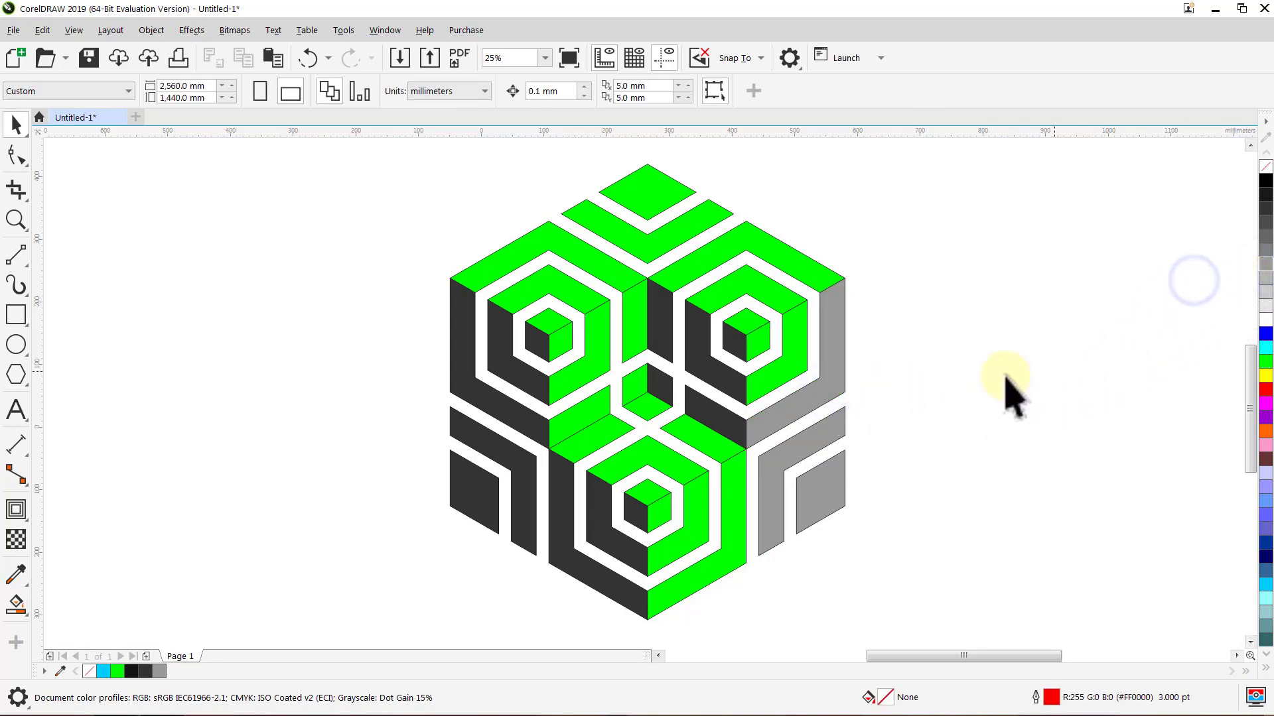
click(790, 371)
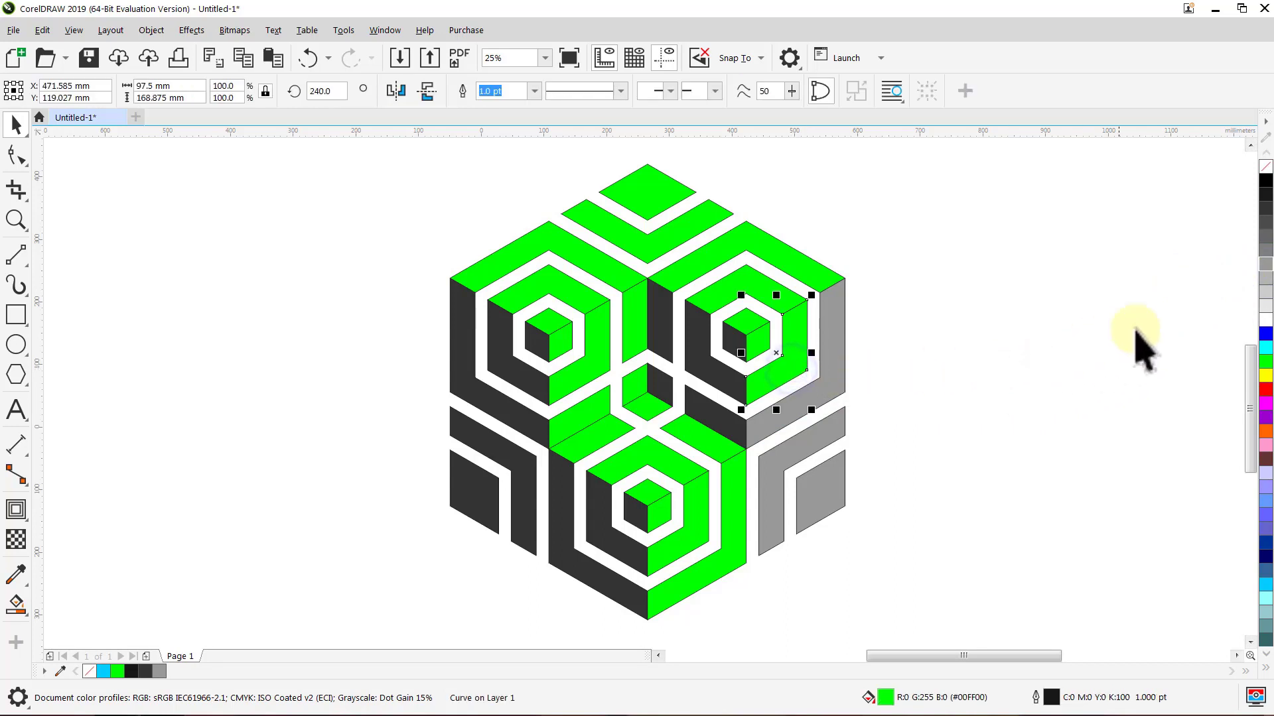
click(1265, 264)
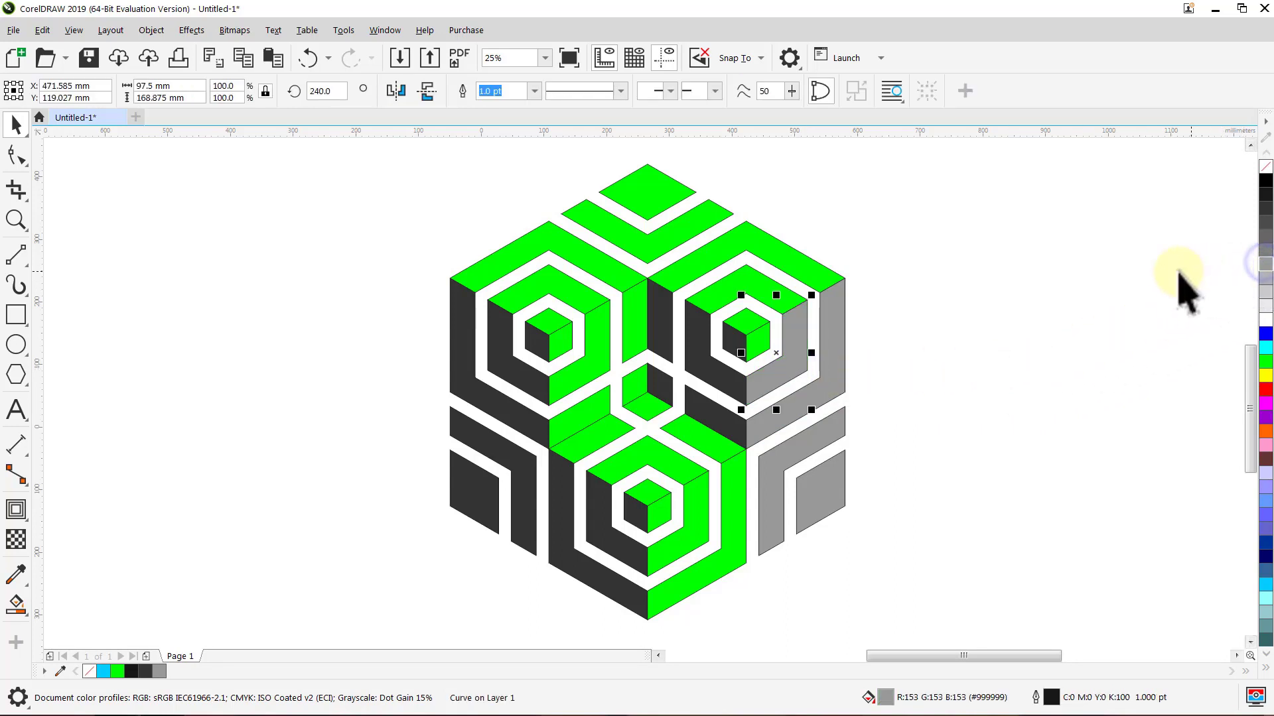
click(768, 346)
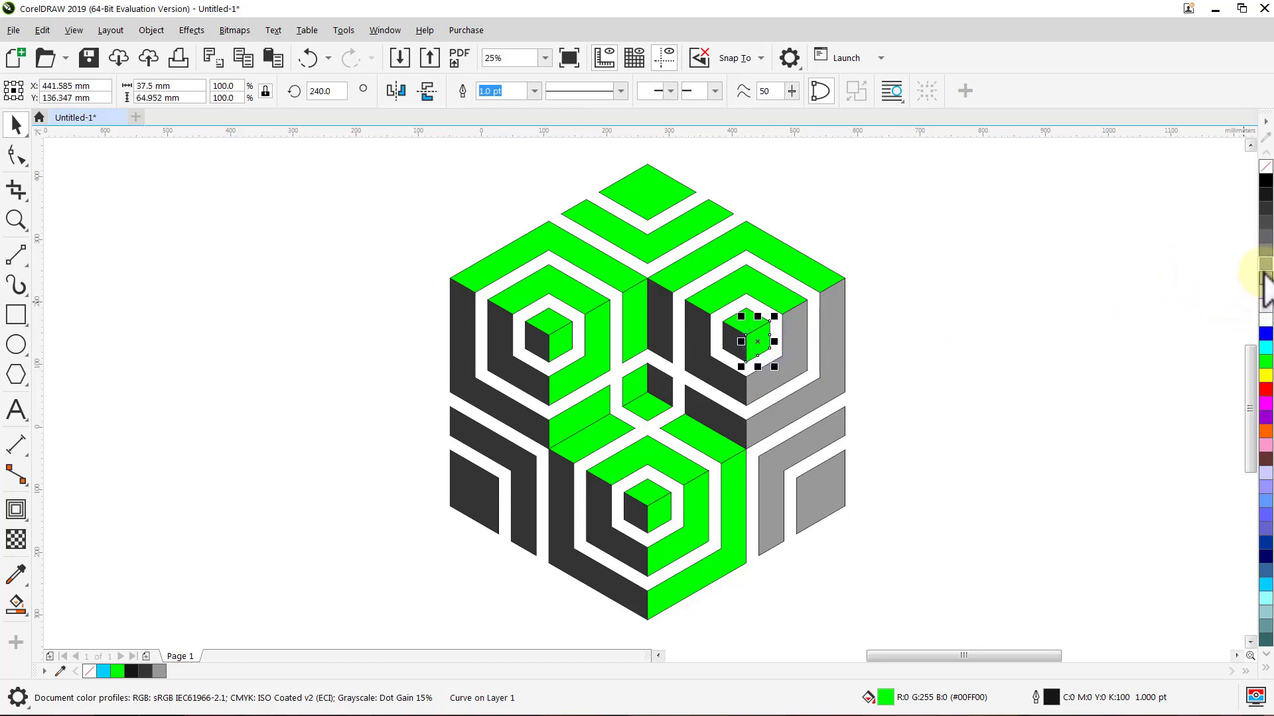
click(1214, 292)
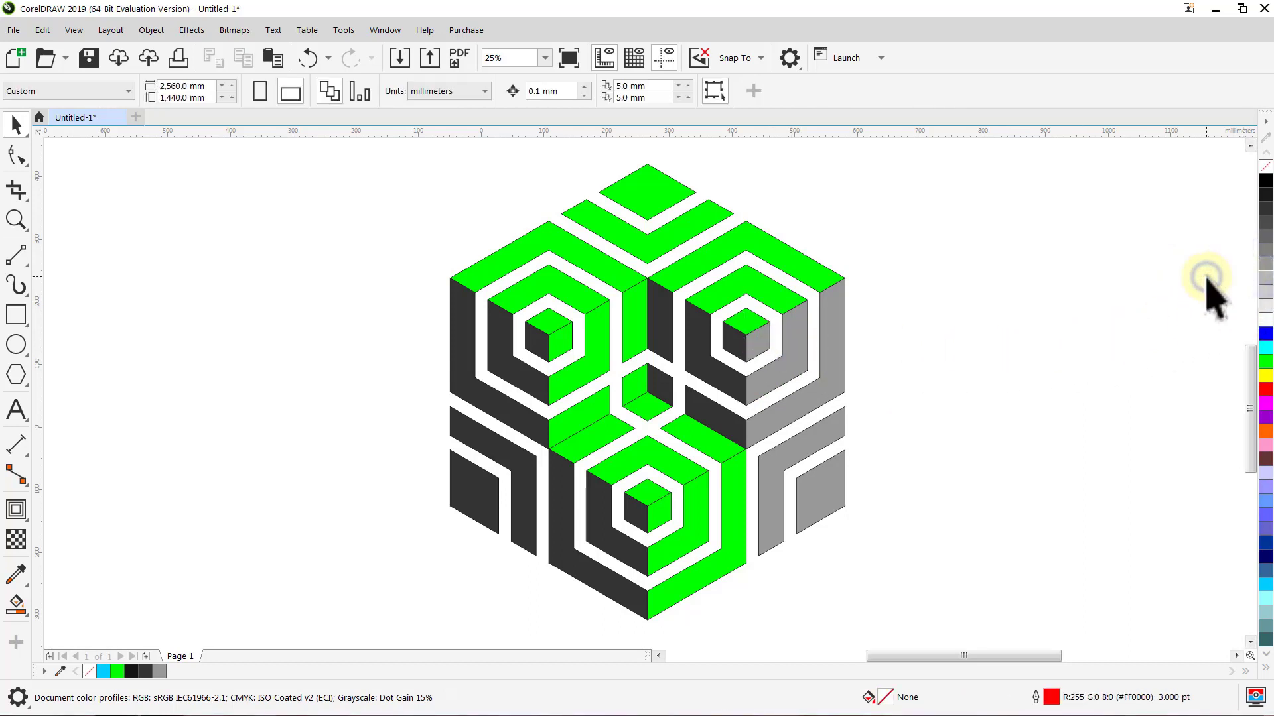
Fill the right faces of the lower hexagon's outer band, inner band and small center cube with gray #999999.
click(734, 546)
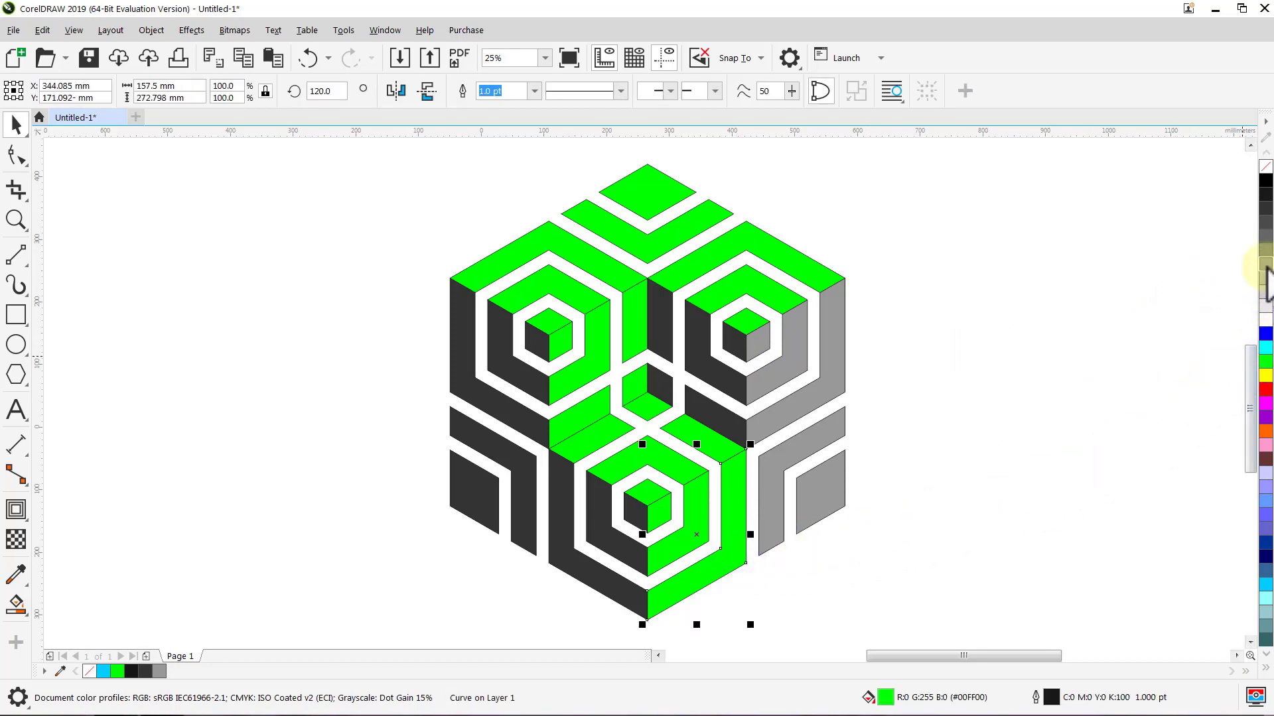
click(1265, 265)
click(1189, 315)
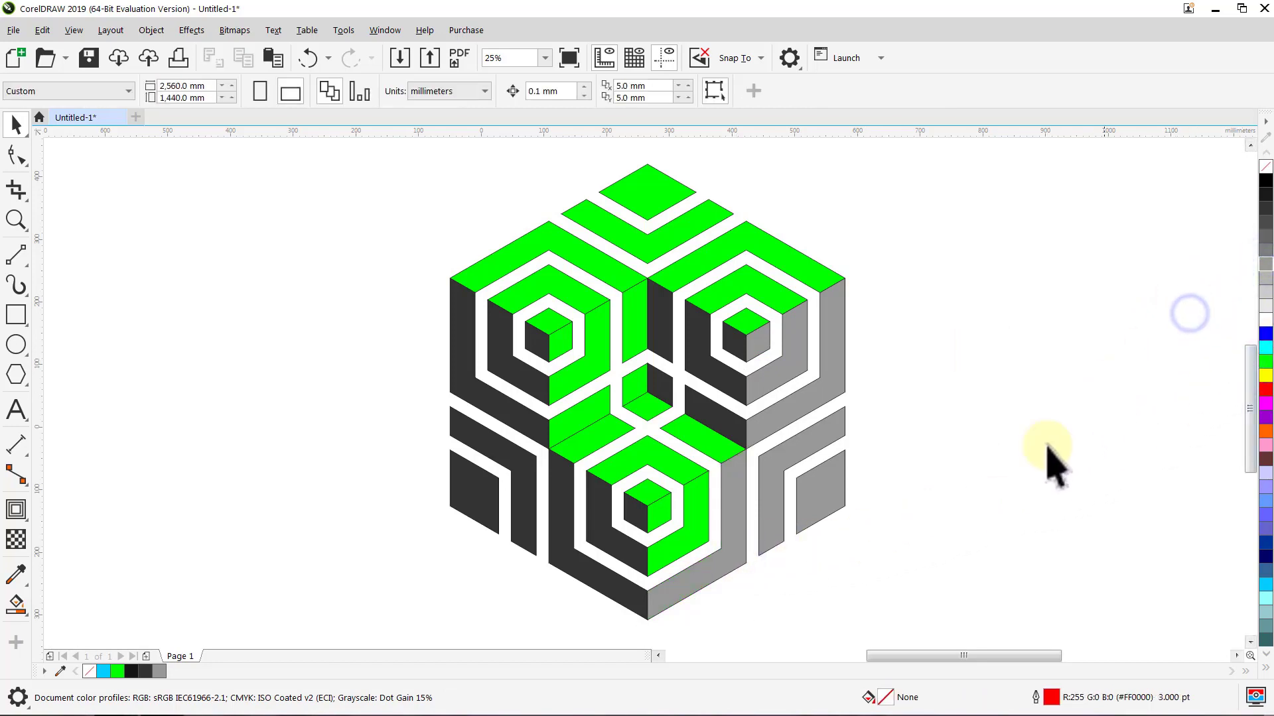
click(701, 531)
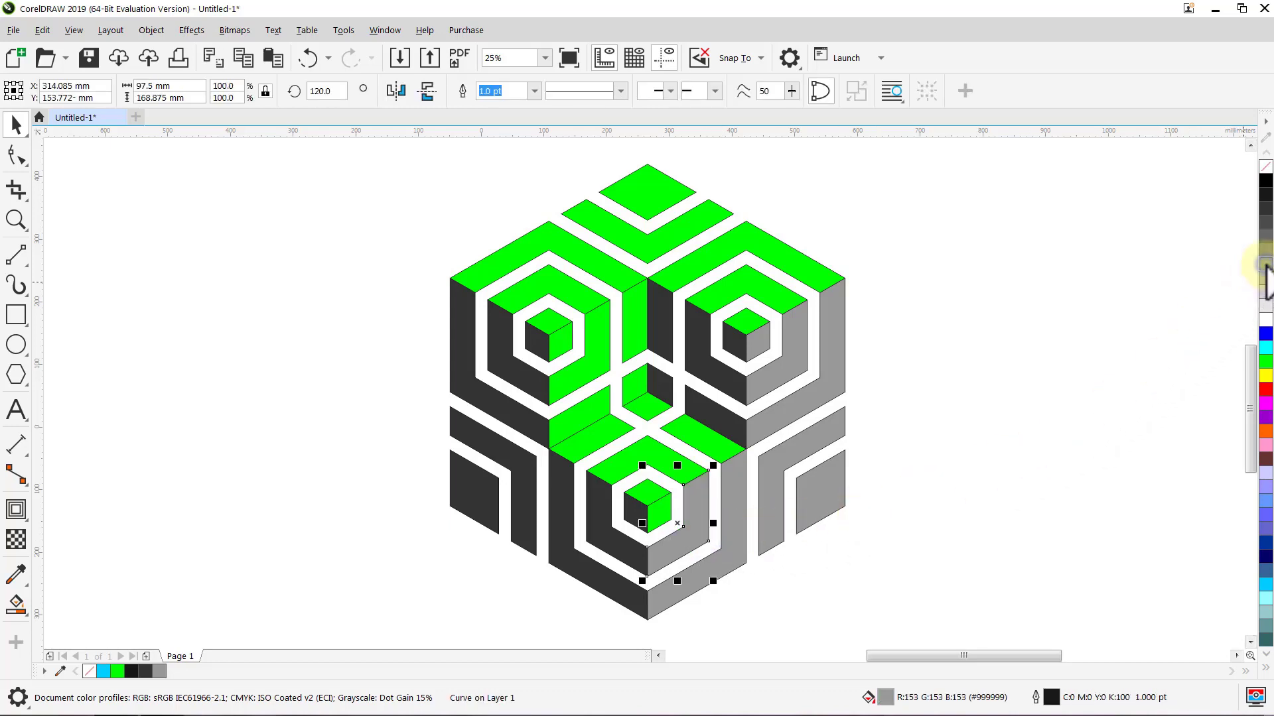
click(1162, 319)
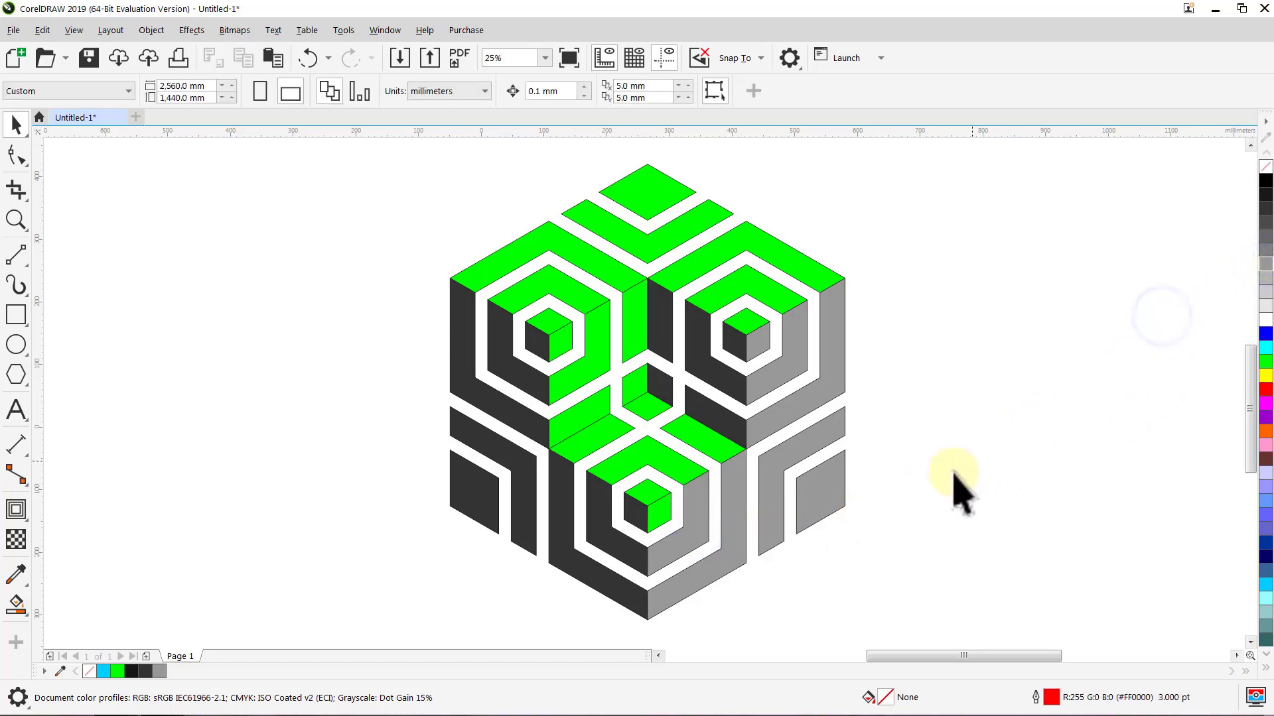
click(656, 519)
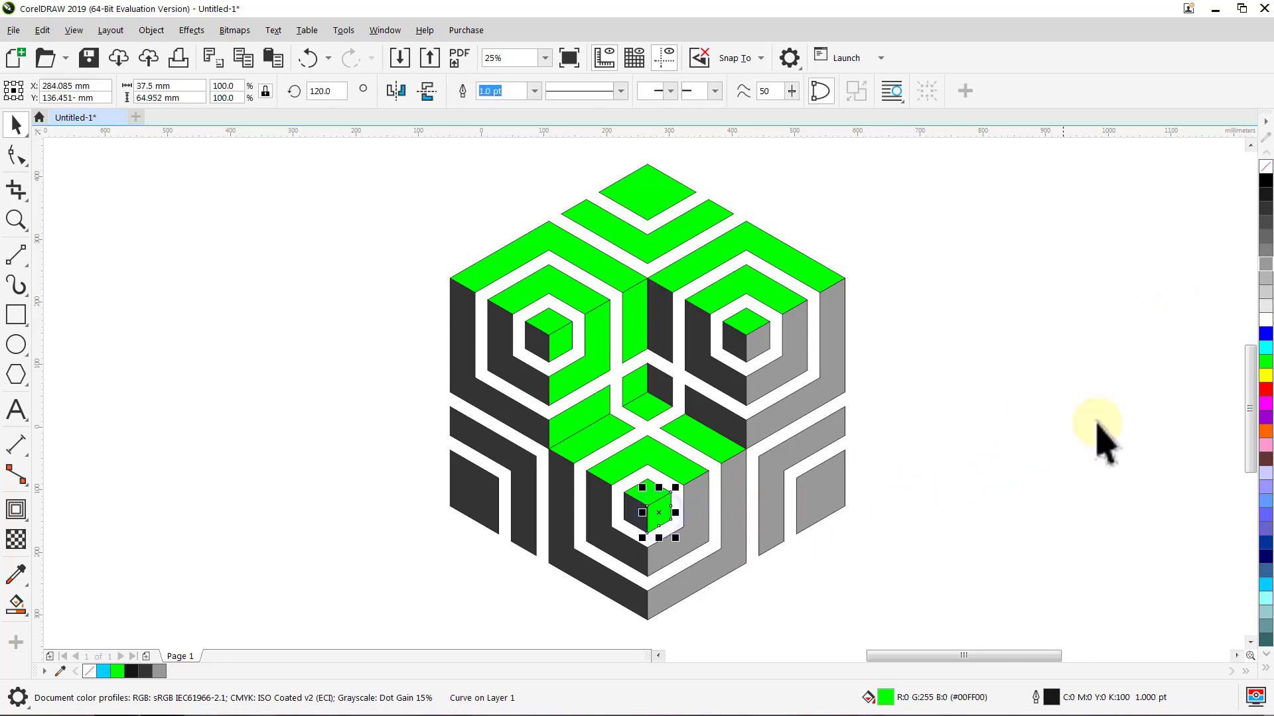
click(1192, 290)
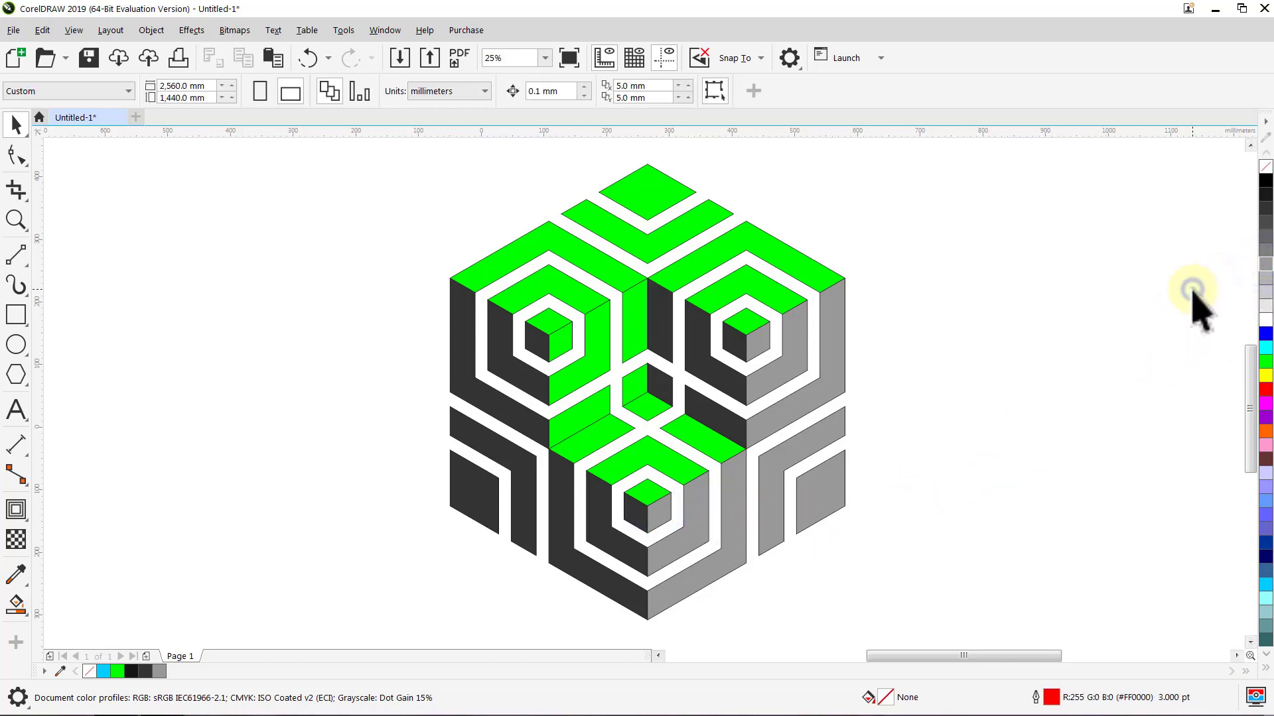
Fill the central cube's left face, the slanted strip to its lower left and the vertical strip above it with gray #999999.
click(641, 397)
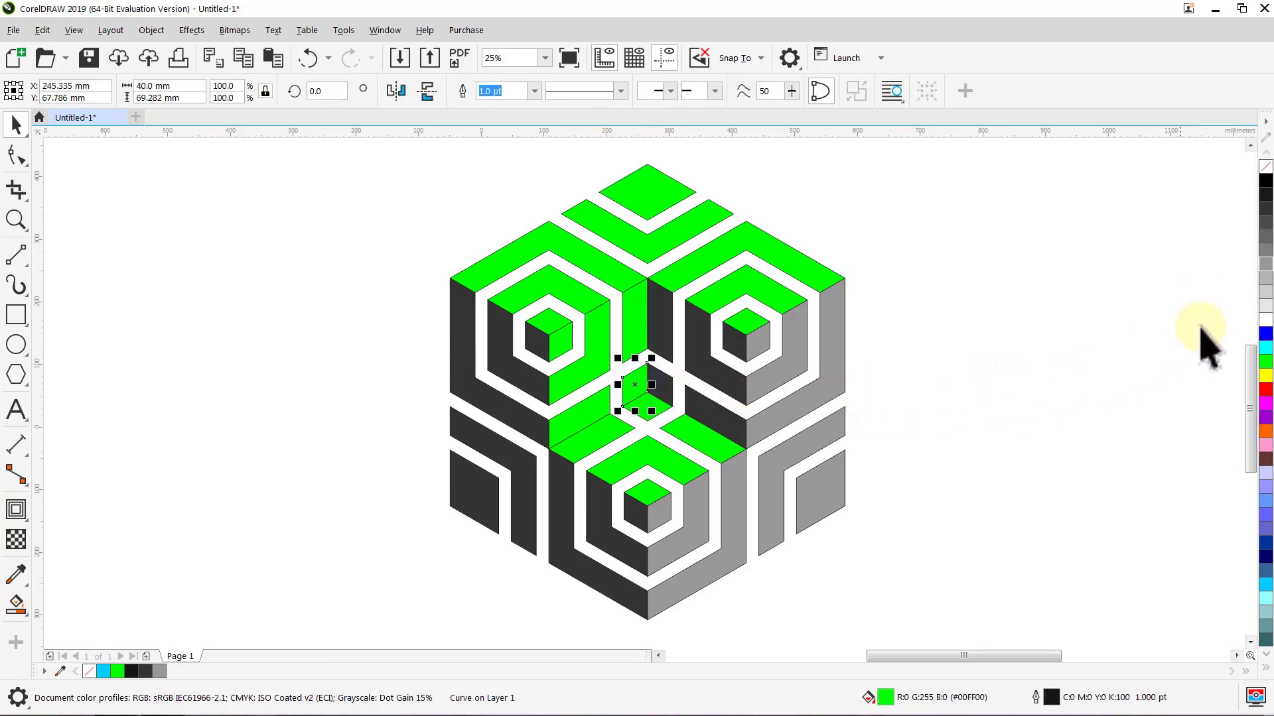
click(1181, 298)
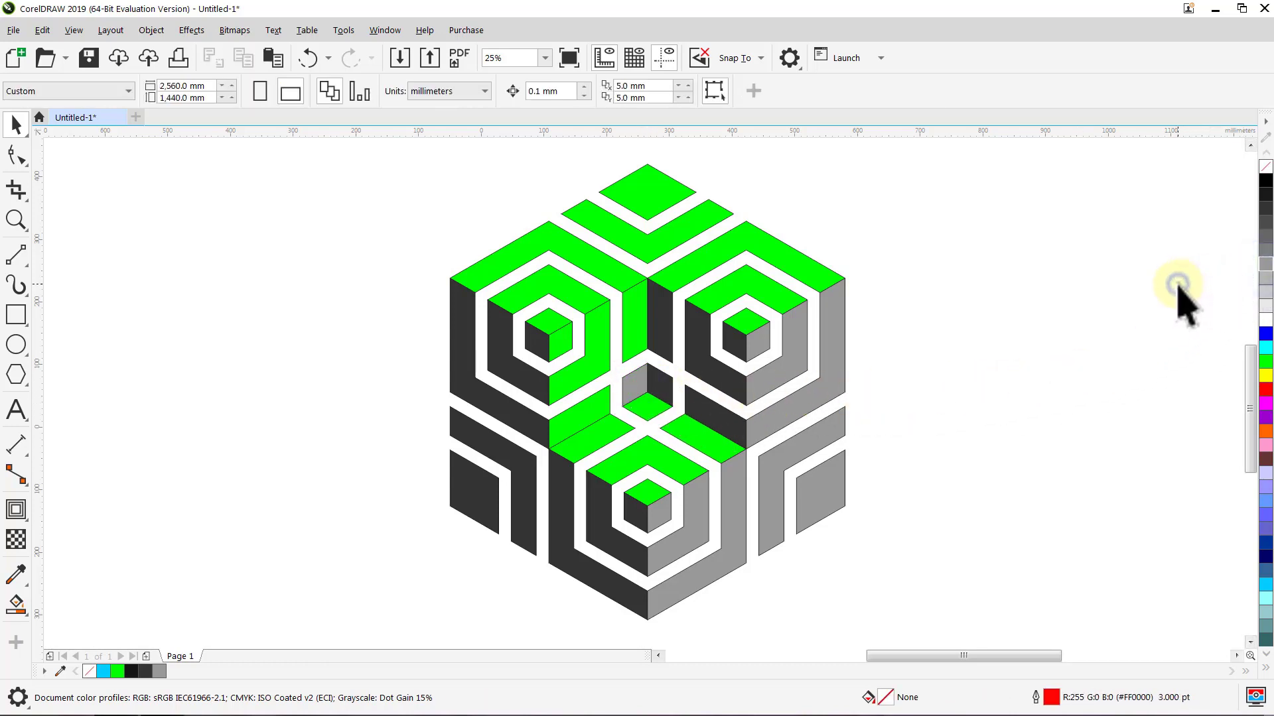
click(599, 420)
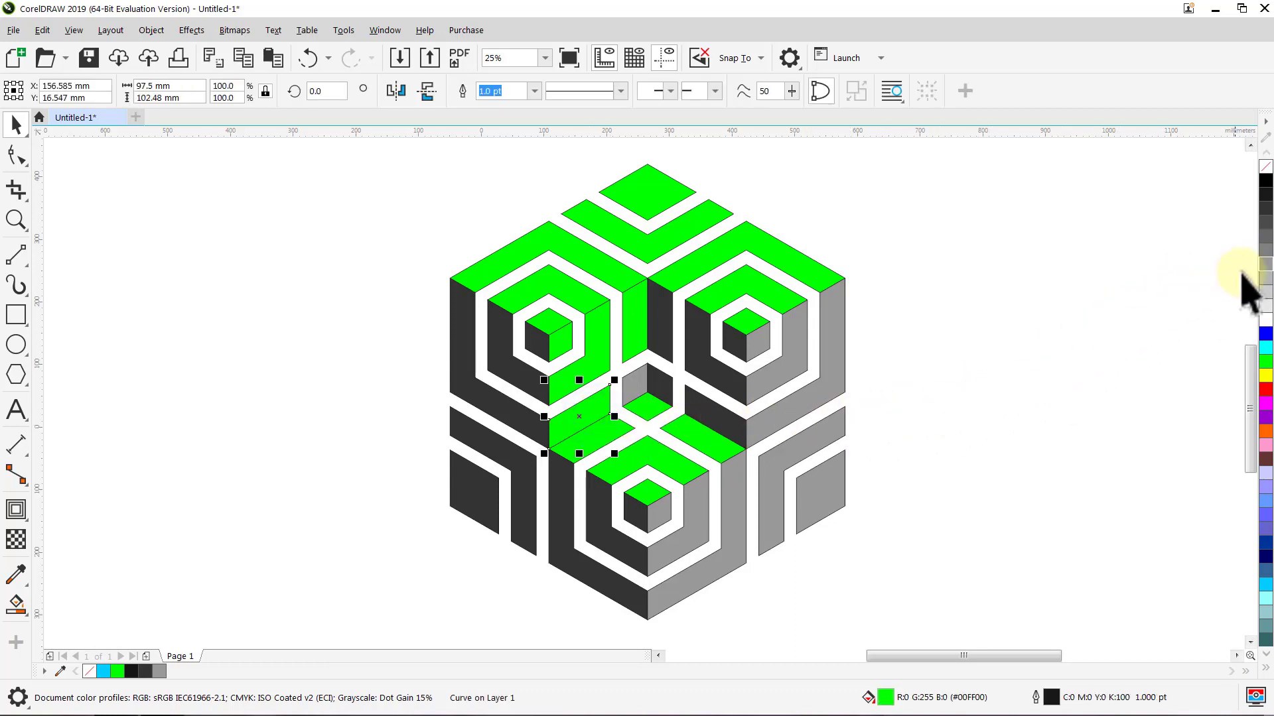
click(1266, 265)
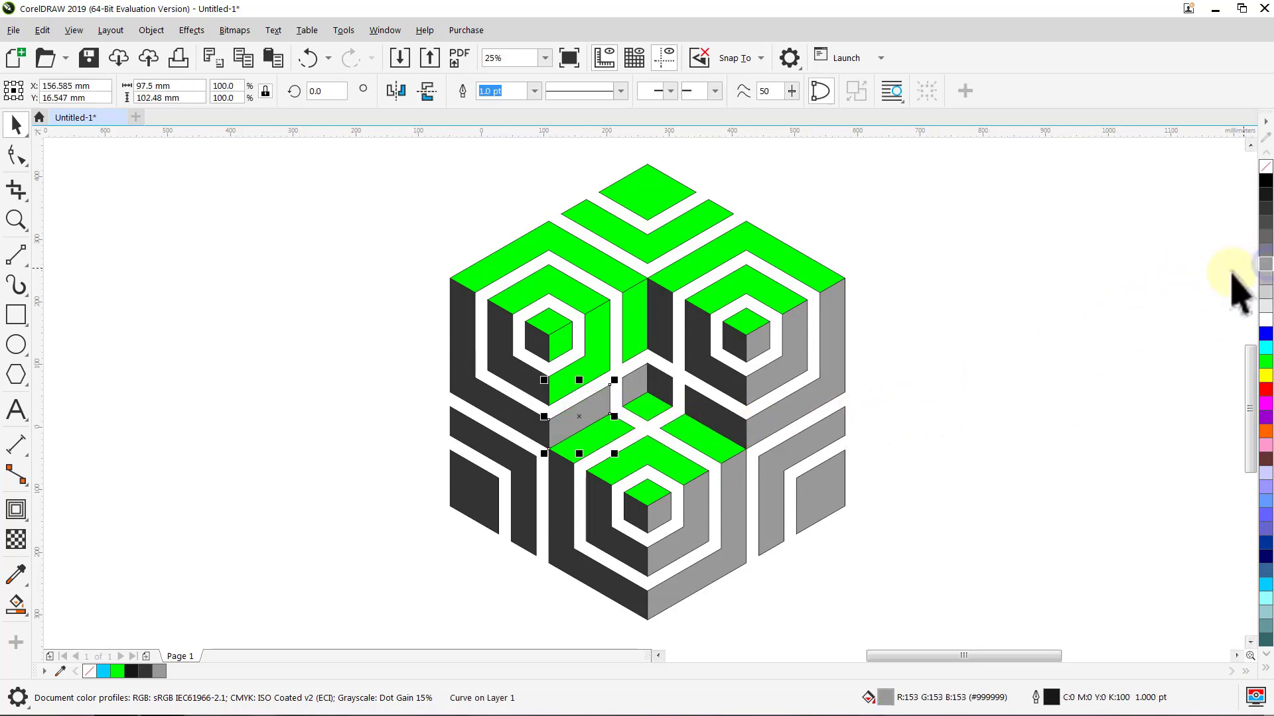
click(1188, 285)
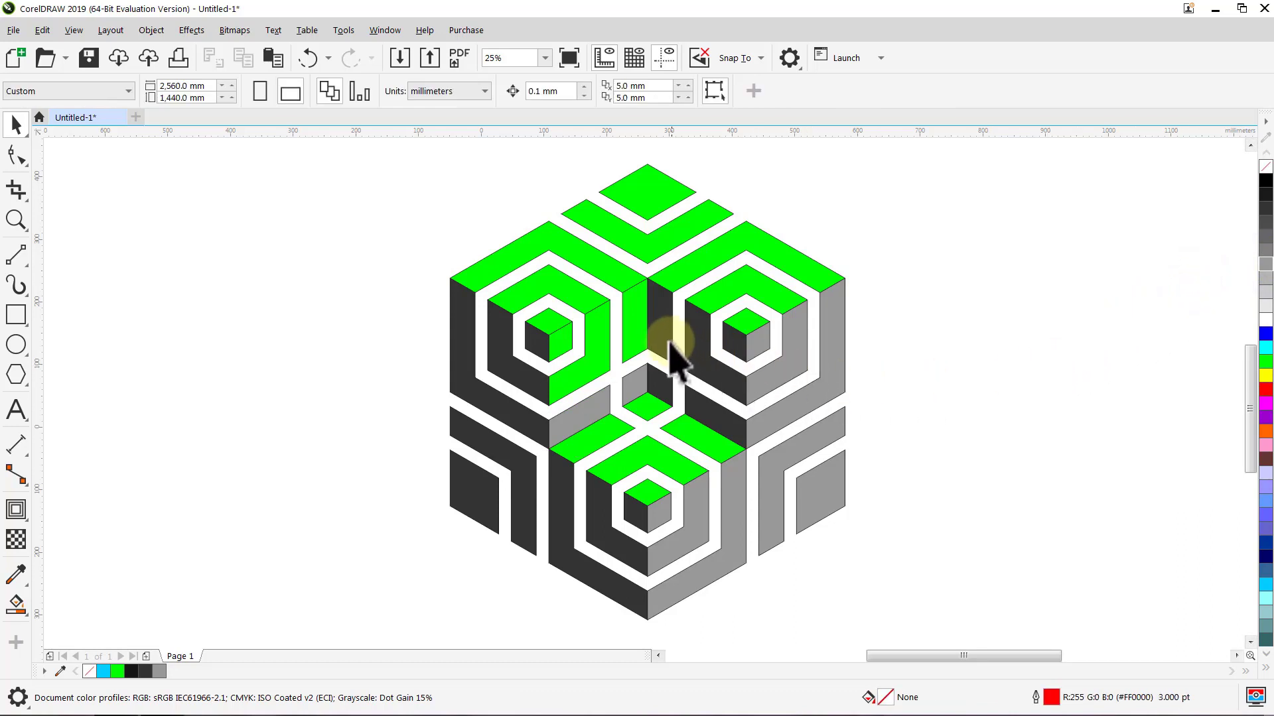
click(639, 340)
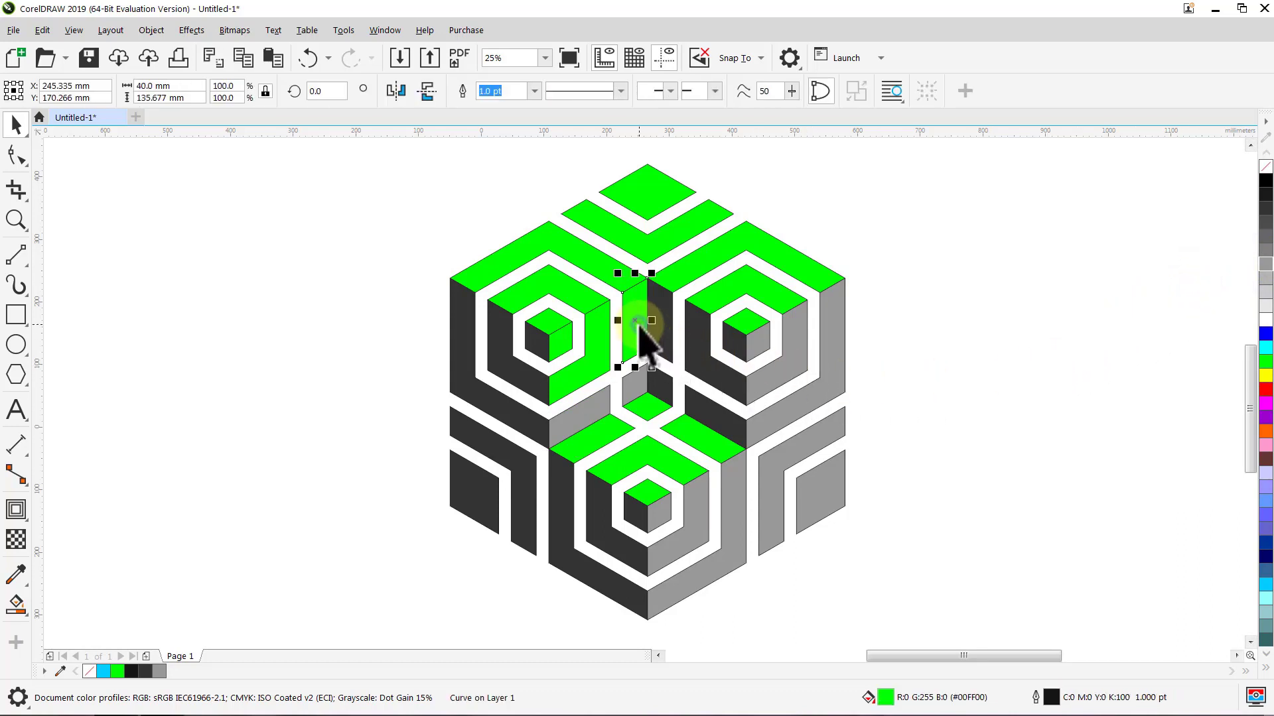
click(1192, 290)
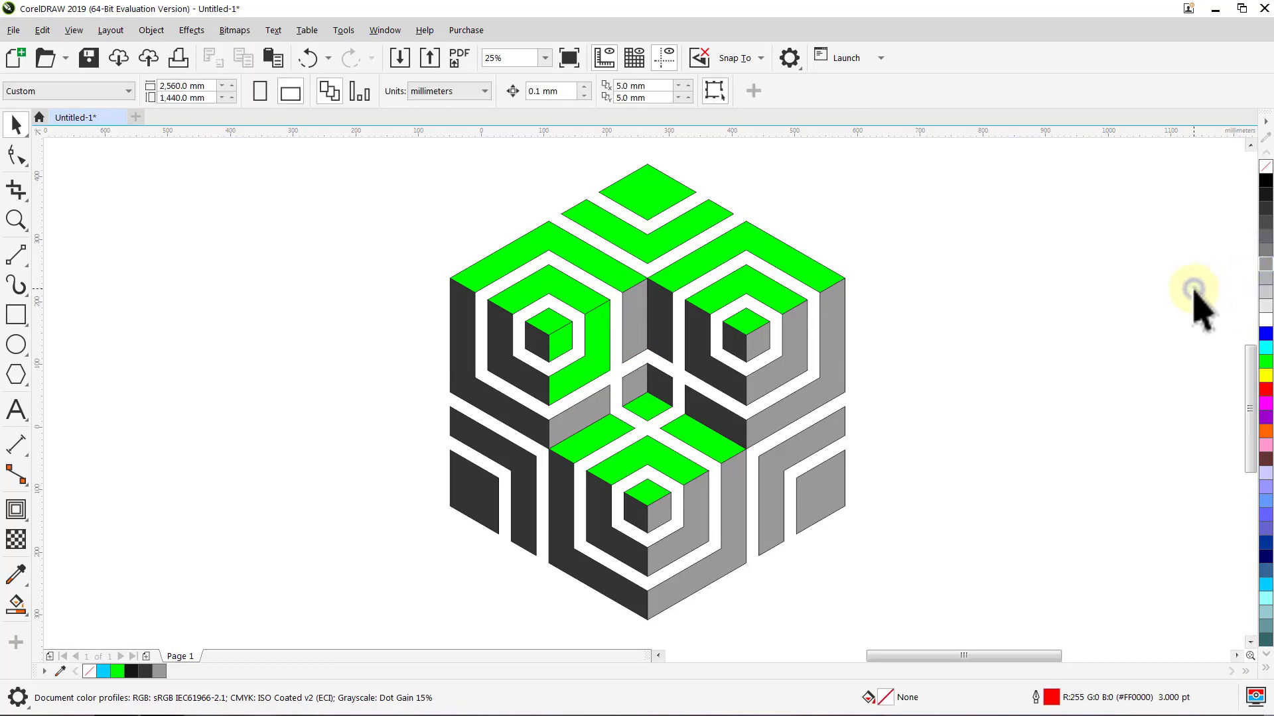
Fill the right faces of the upper-left hexagon's inner band and small center cube with gray #999999.
click(592, 381)
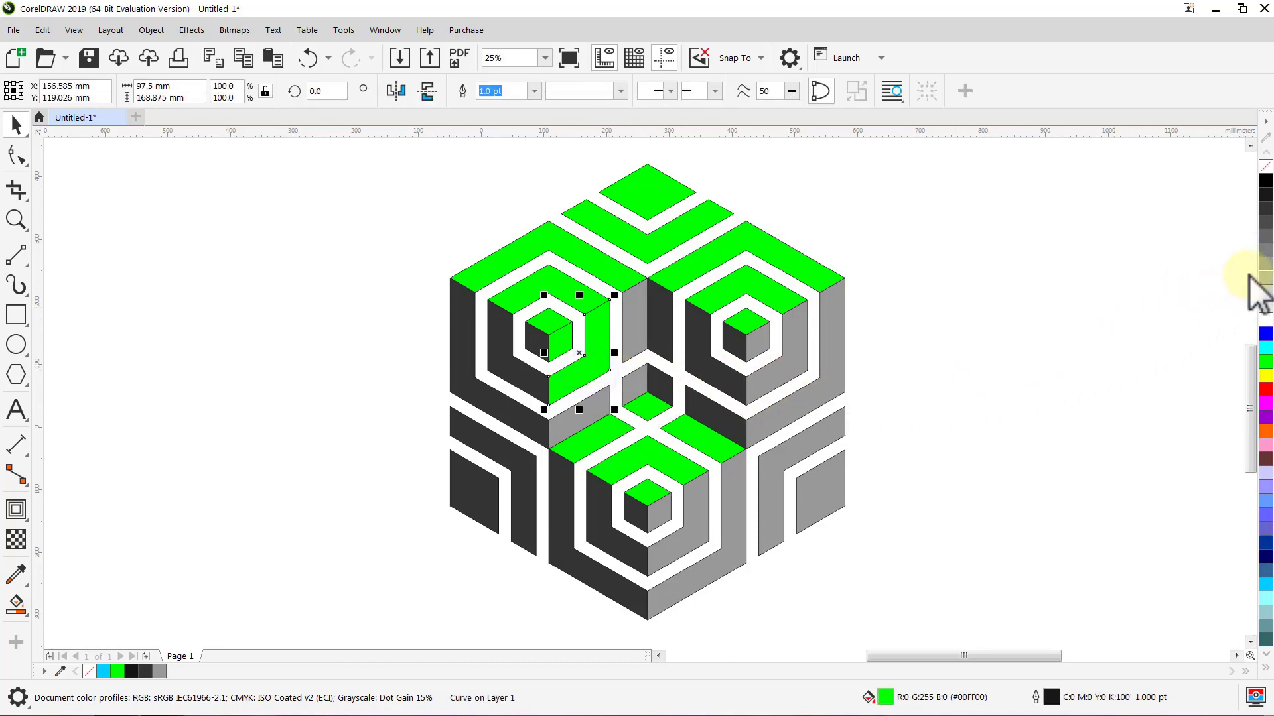
click(1157, 341)
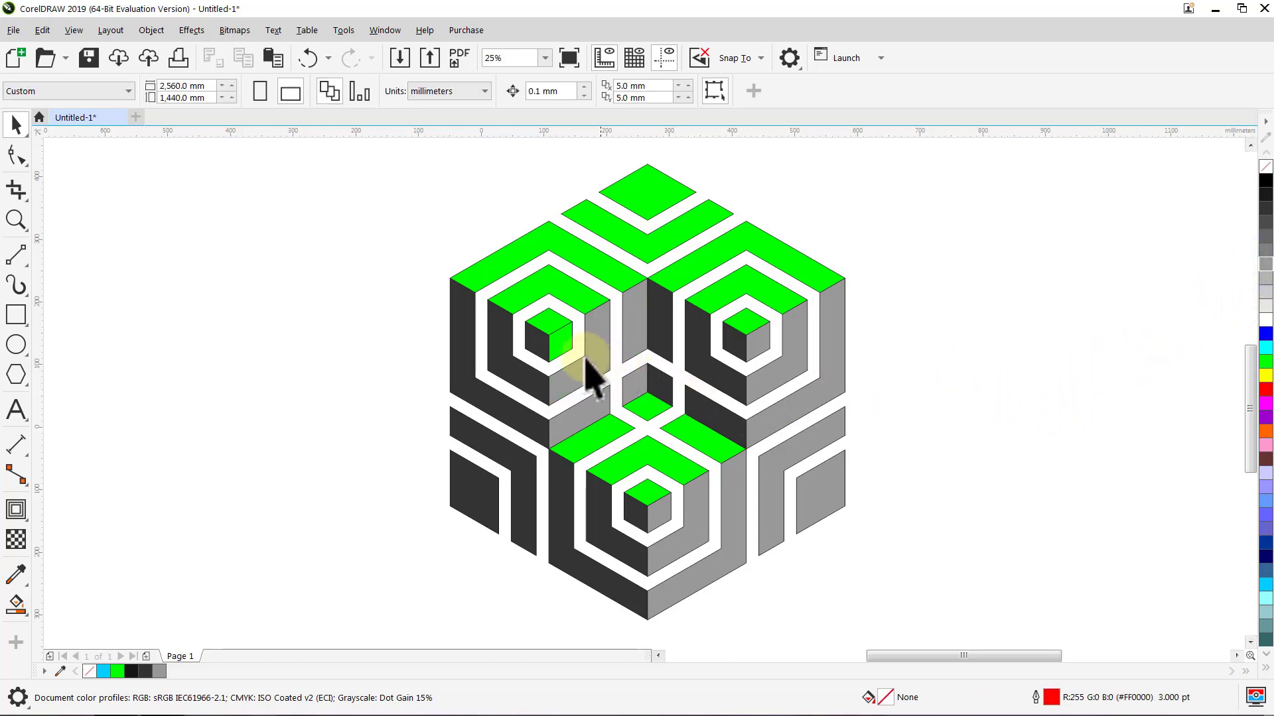
click(562, 342)
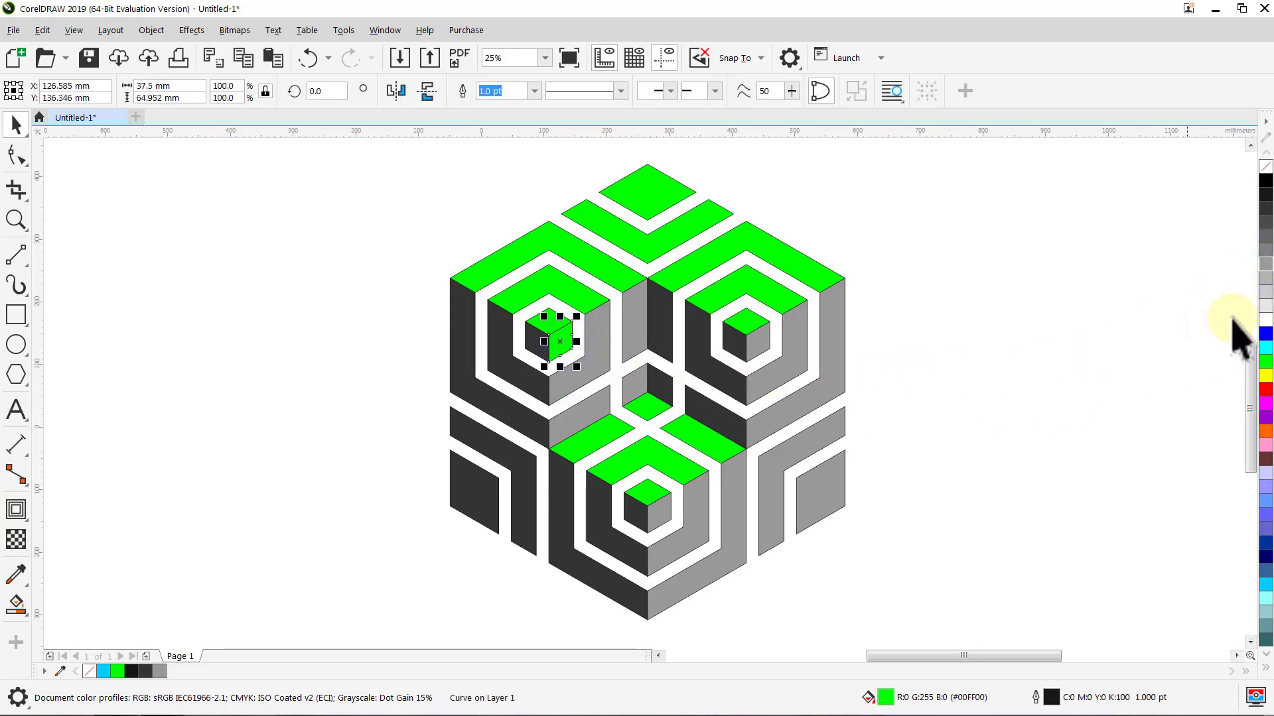
click(1264, 265)
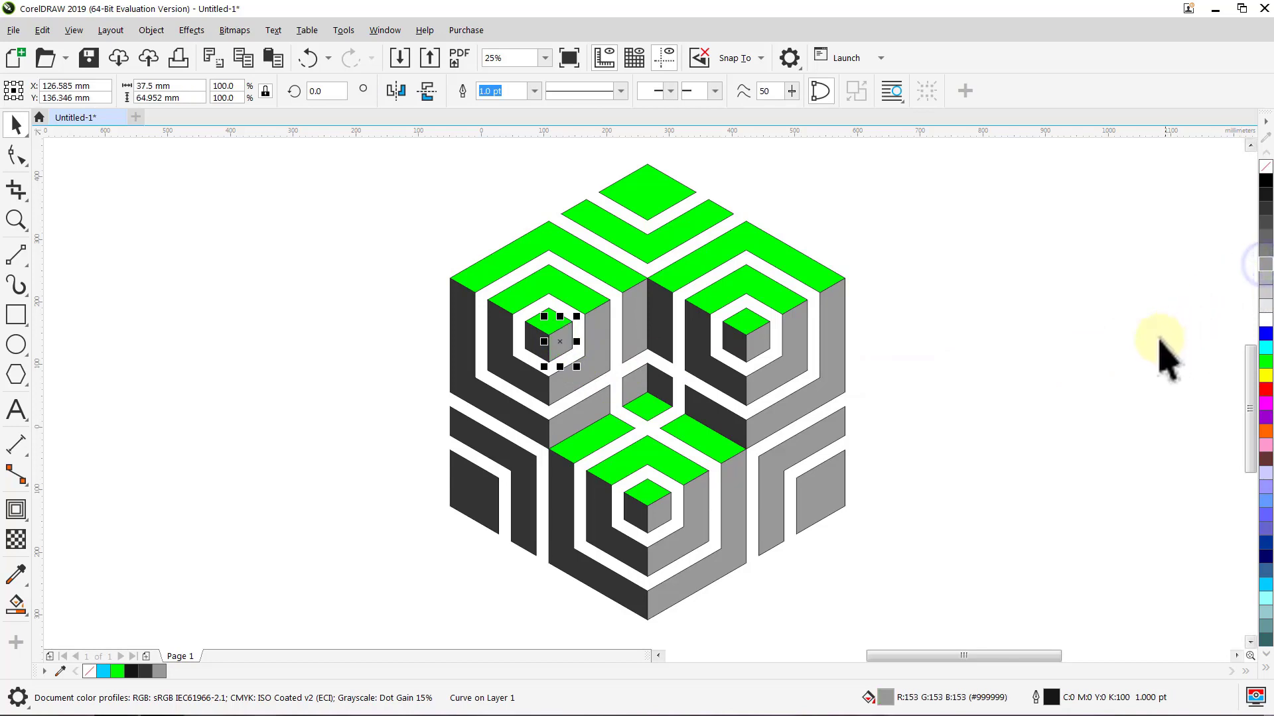
click(1154, 340)
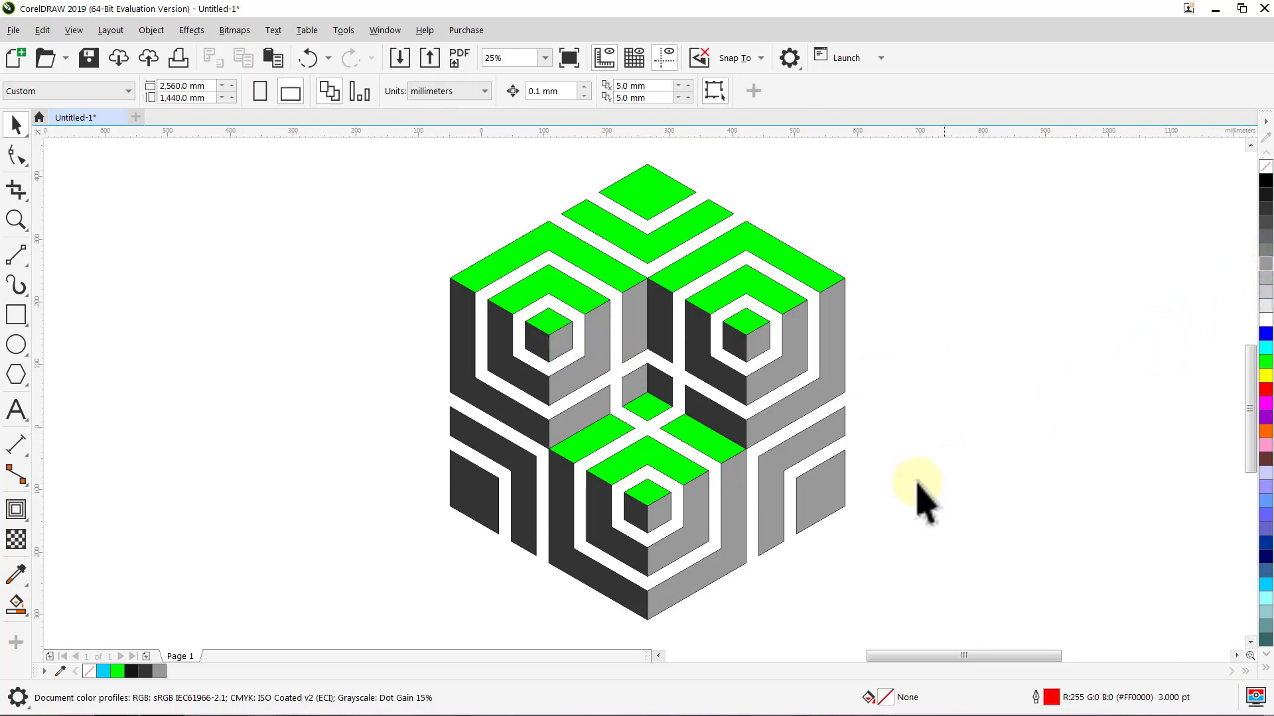
Fill the top faces of the lower hexagon's small center cube, inner band and upper-right outer strip with 20% Black light gray #CCCCCC.
click(645, 506)
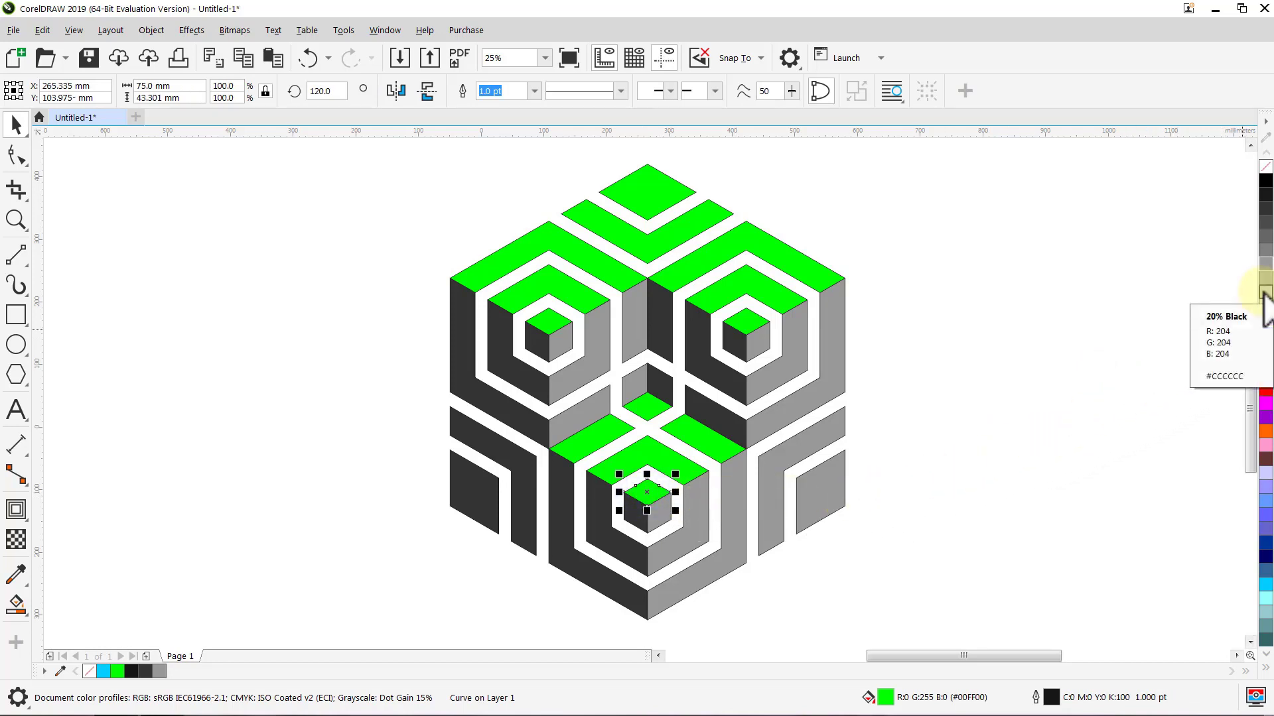
click(1265, 292)
click(1181, 328)
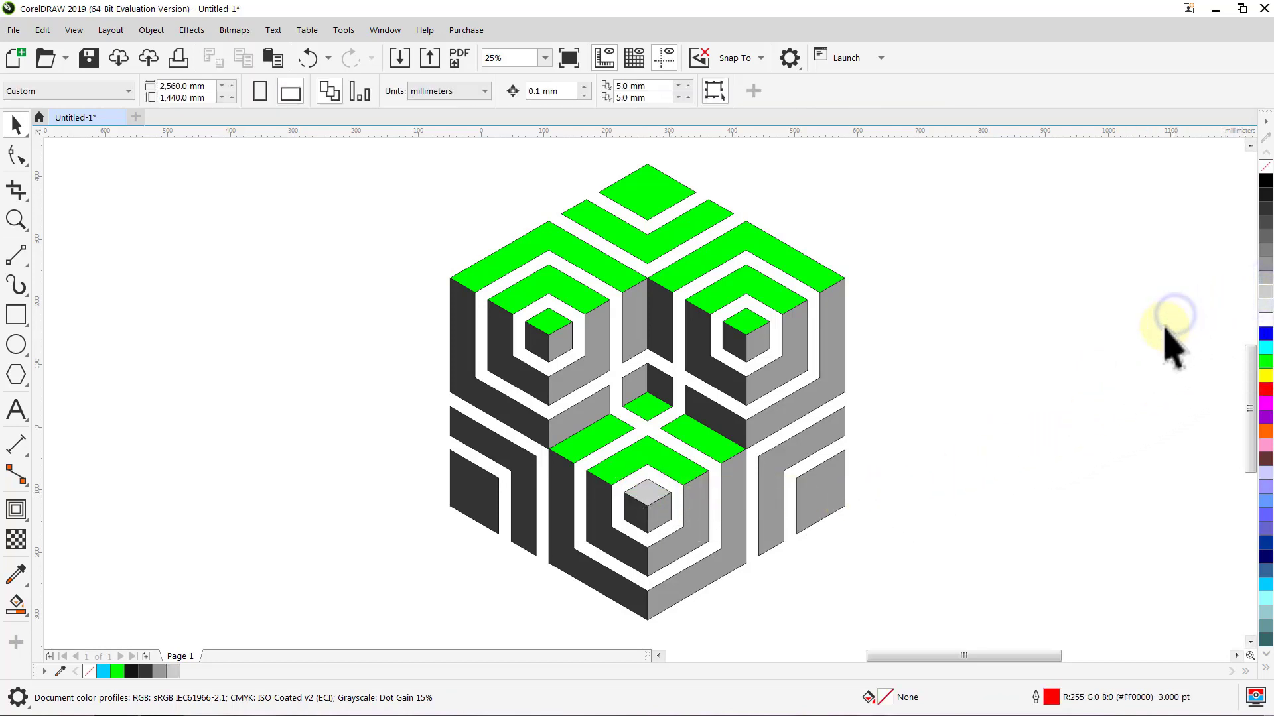
click(677, 464)
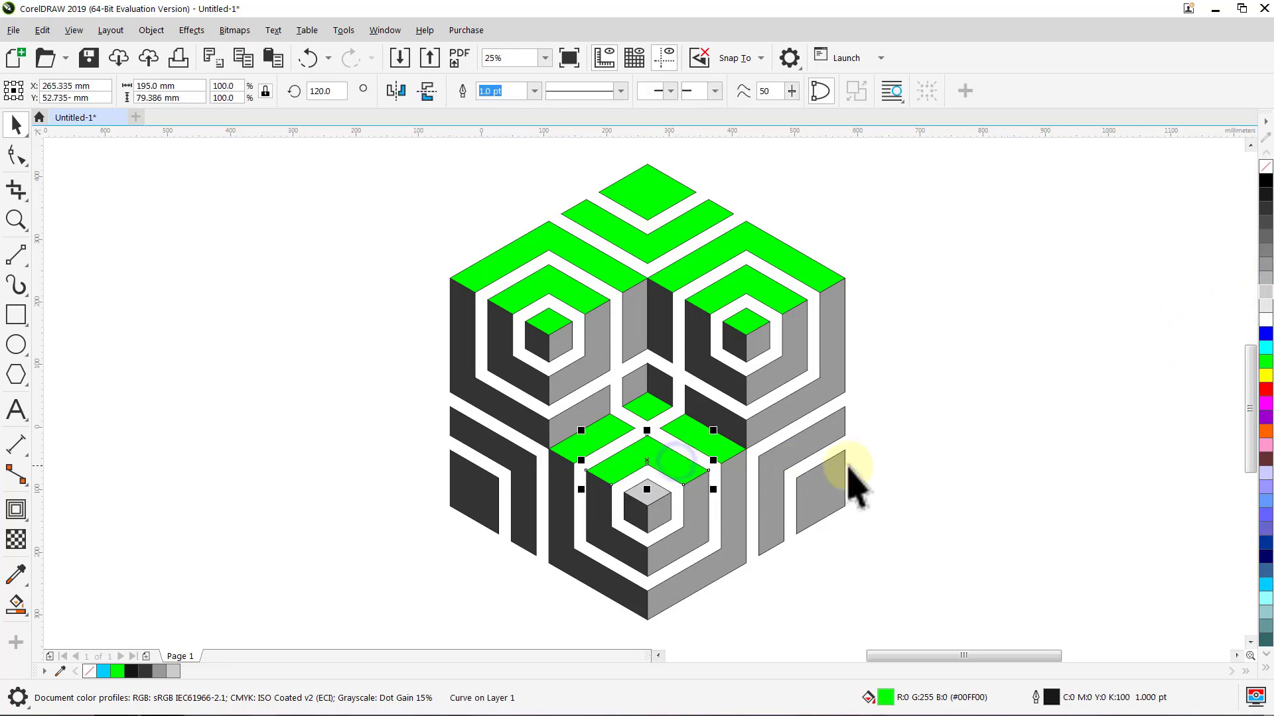
click(1265, 292)
click(1203, 313)
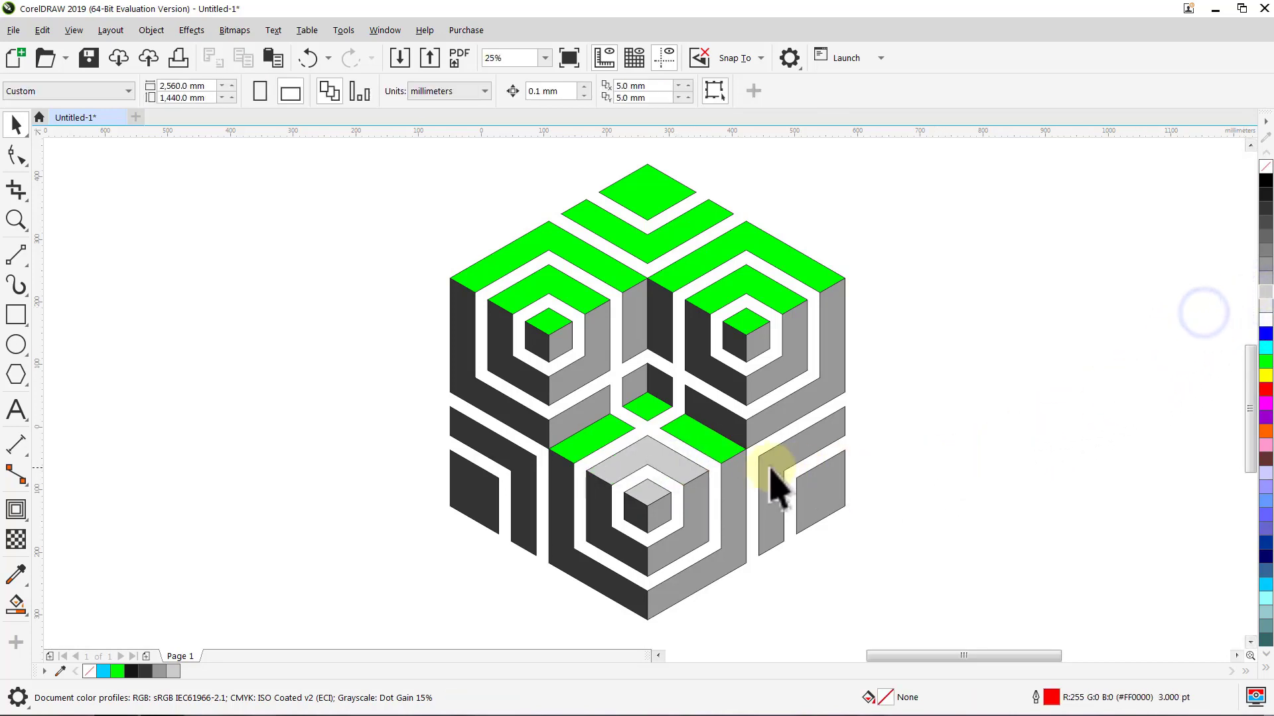
click(717, 446)
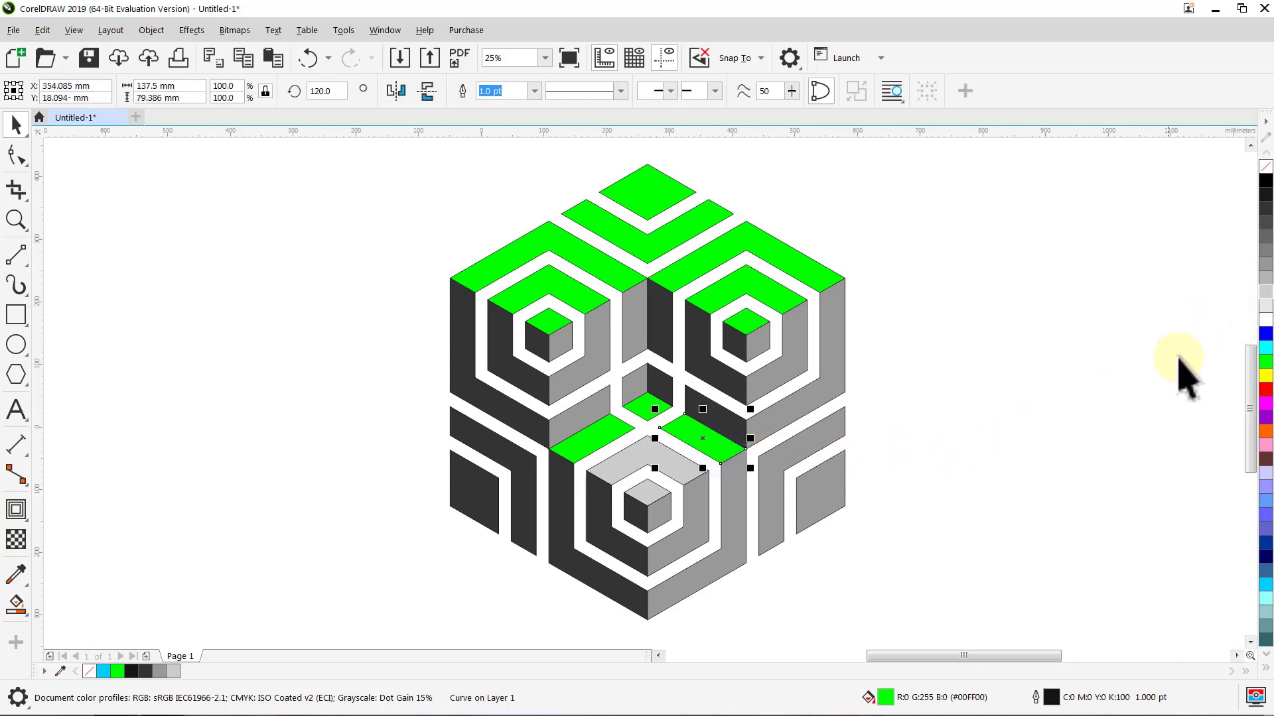
click(1265, 296)
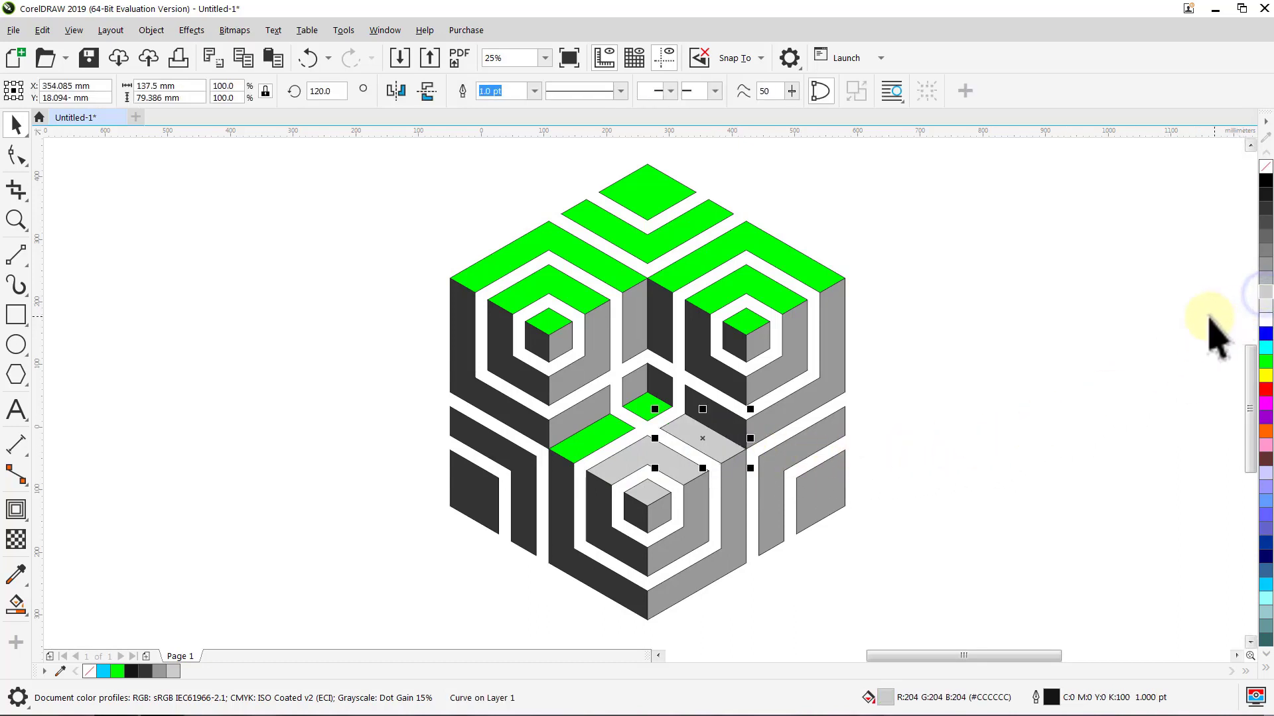
click(1202, 317)
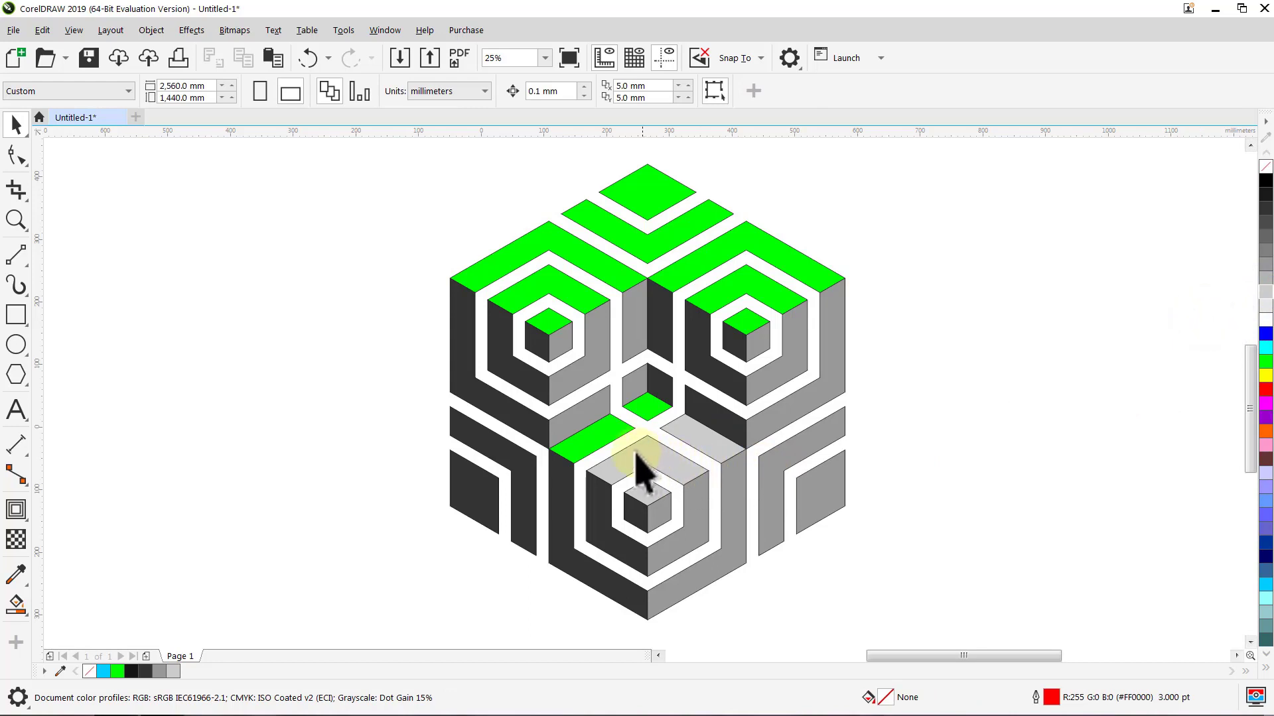
Fill the upper-left outer strip of the lower hexagon and the central cube's bottom face with light gray #CCCCCC.
click(600, 444)
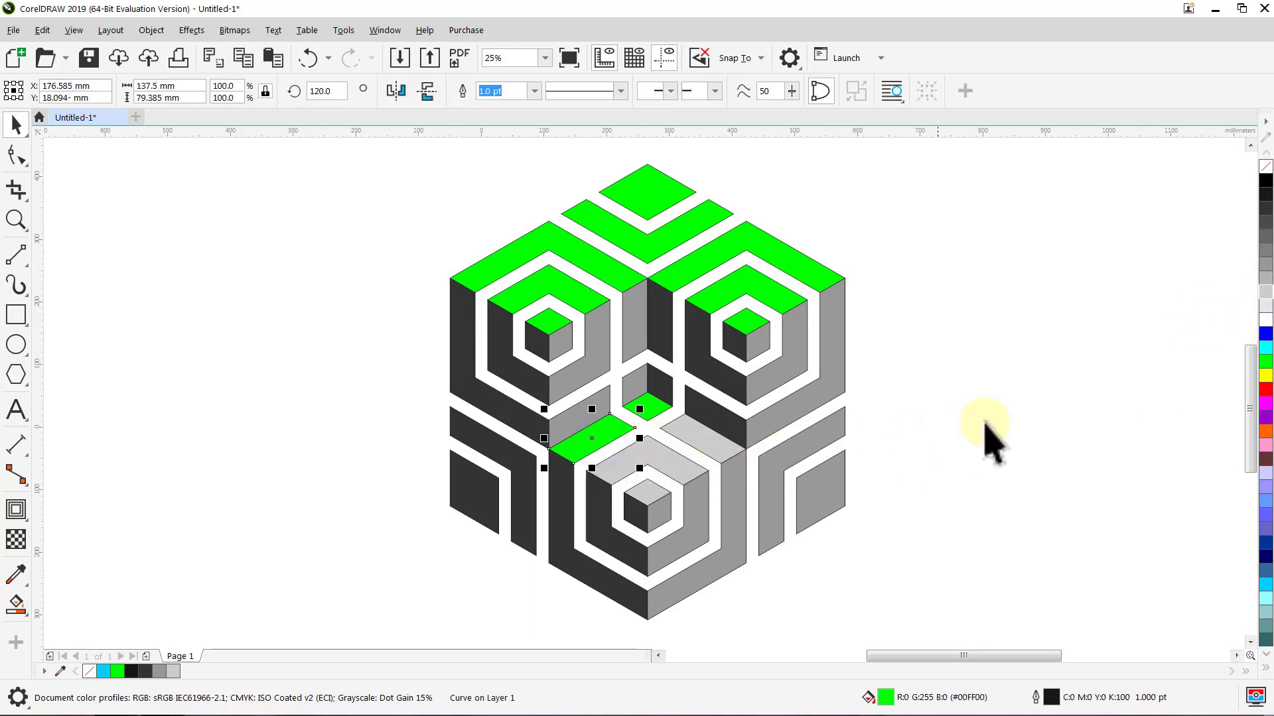
click(1266, 296)
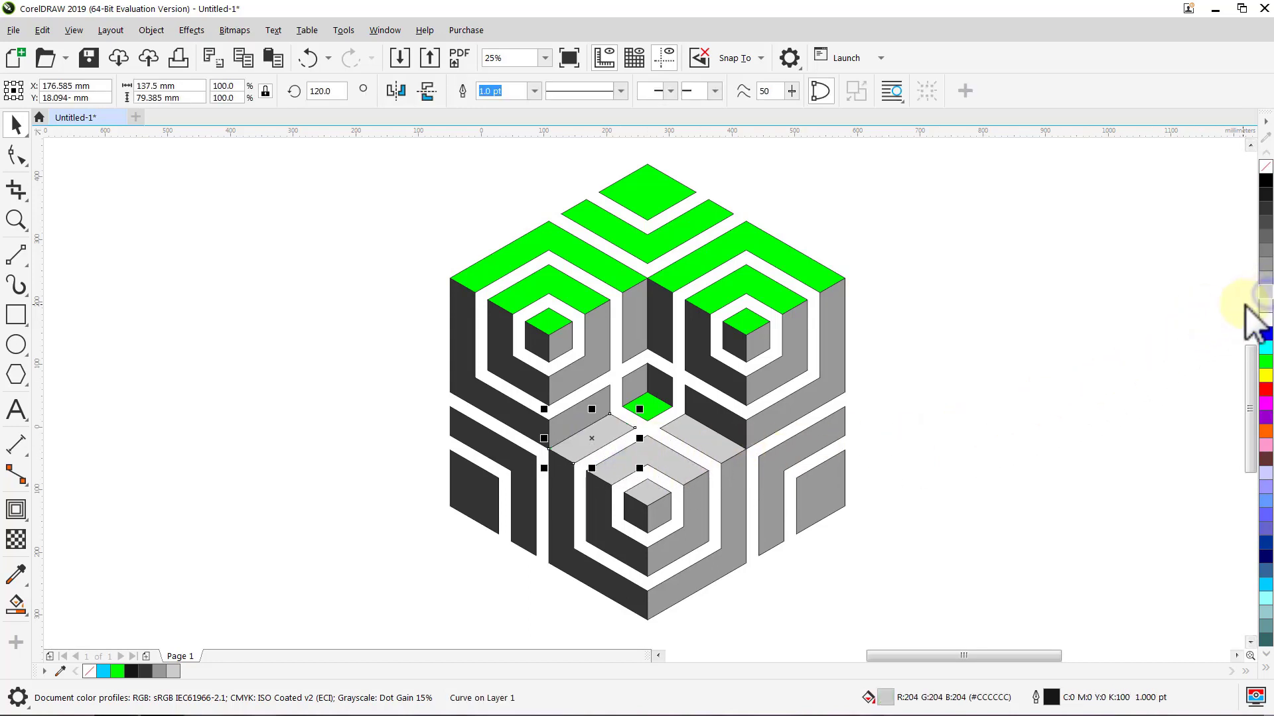
click(1204, 320)
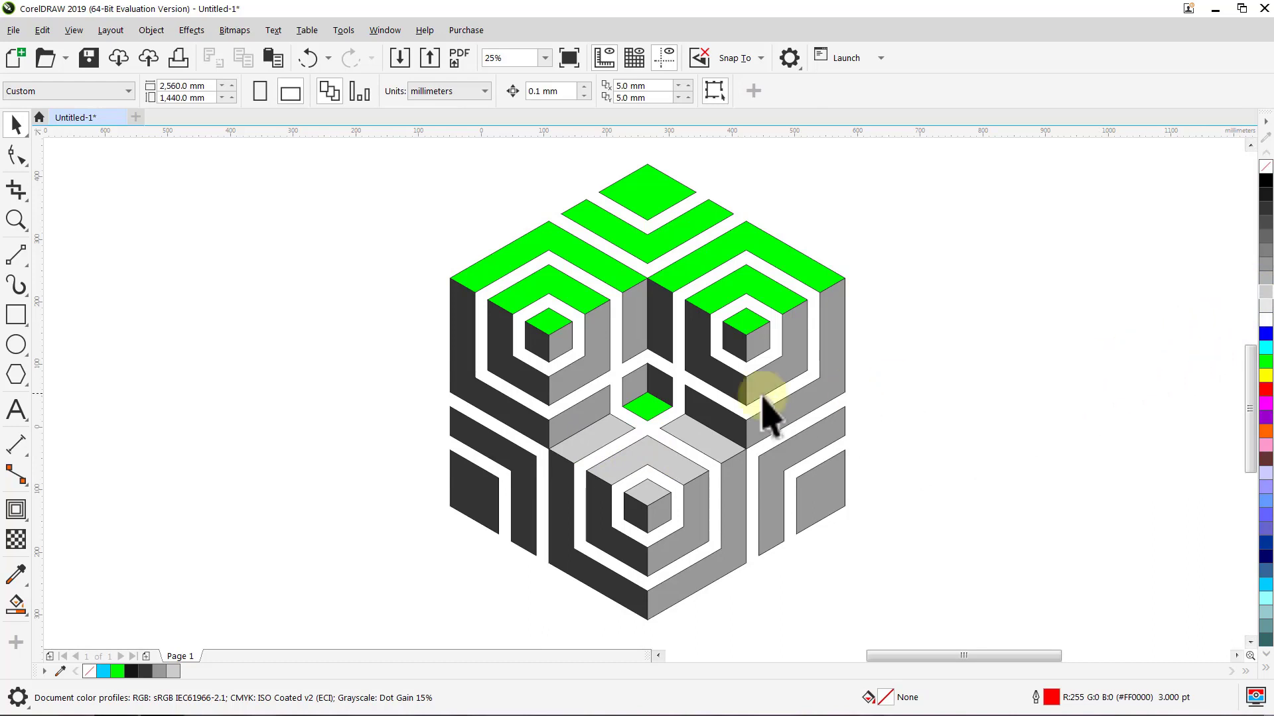
click(652, 407)
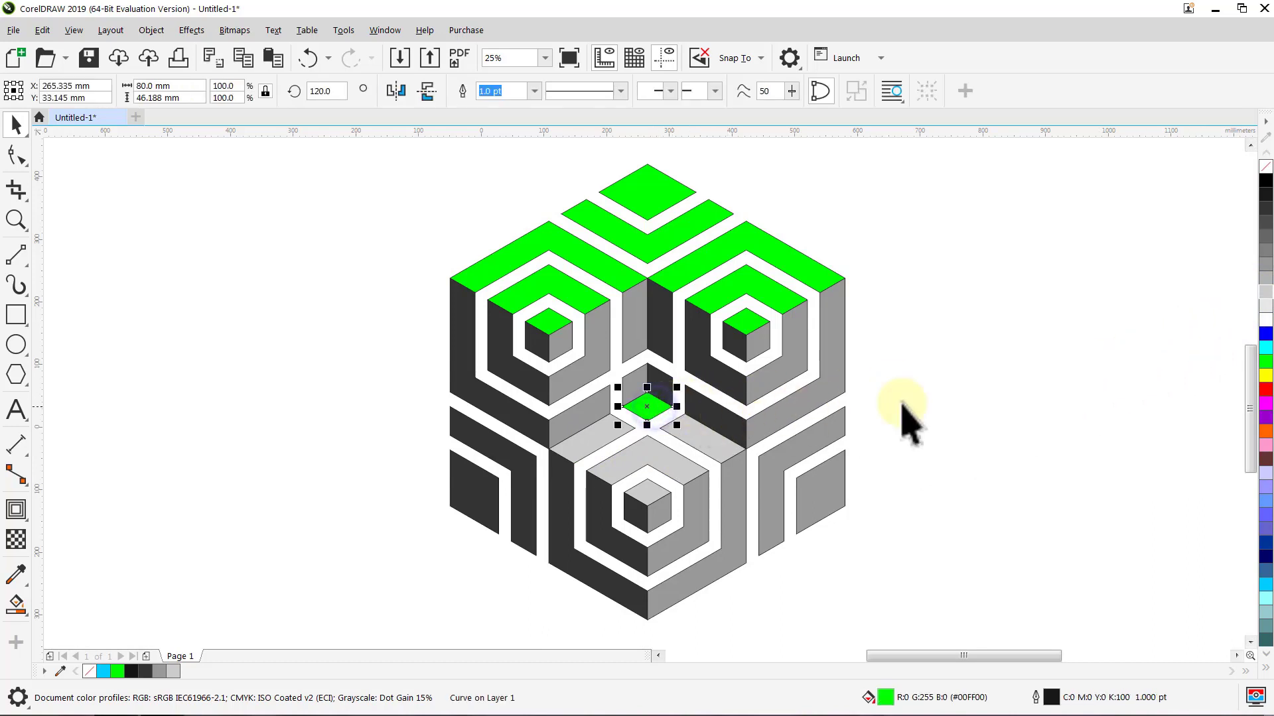
click(1266, 297)
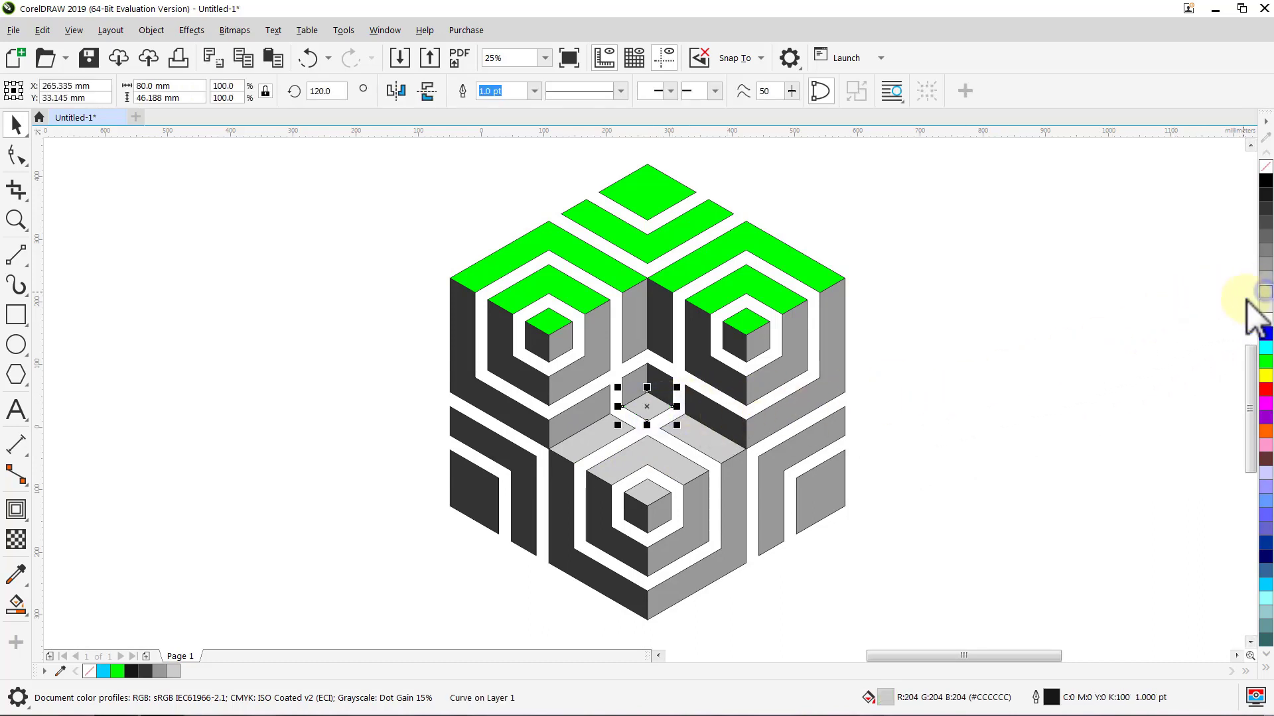
click(1184, 322)
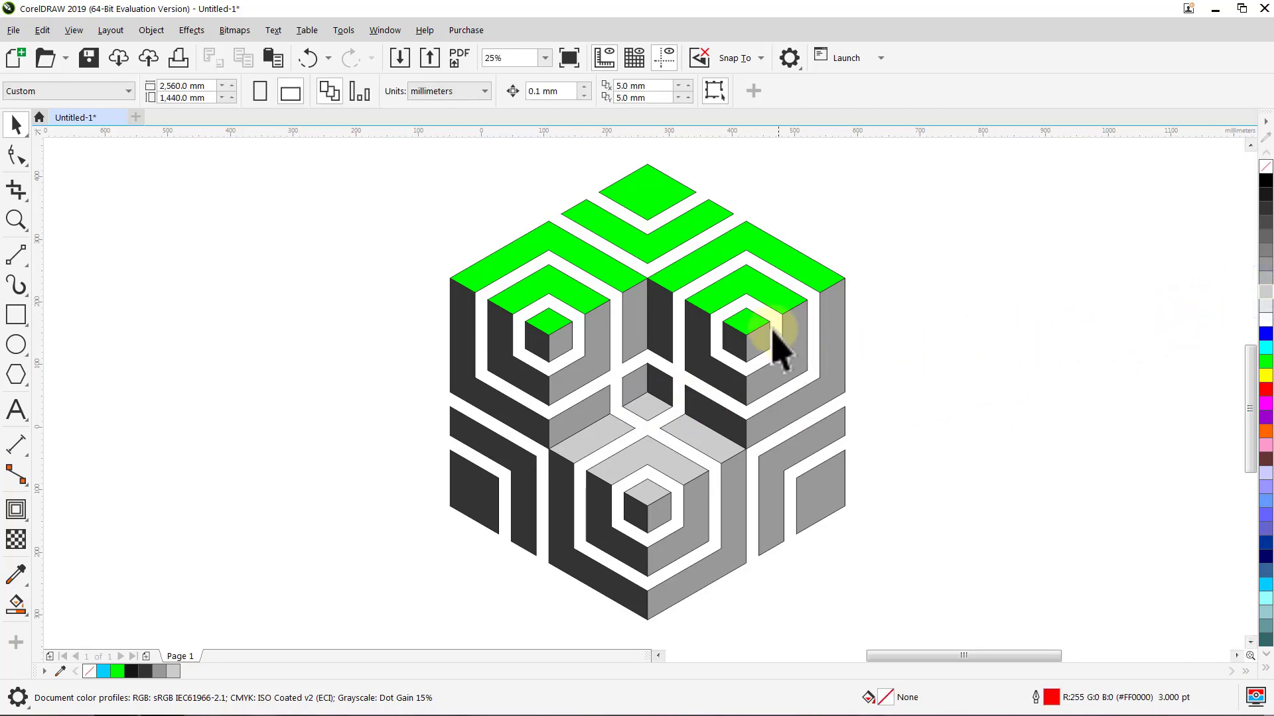
Fill the top faces of the upper-right hexagon's small center cube, inner band and outer band with light gray #CCCCCC.
click(750, 325)
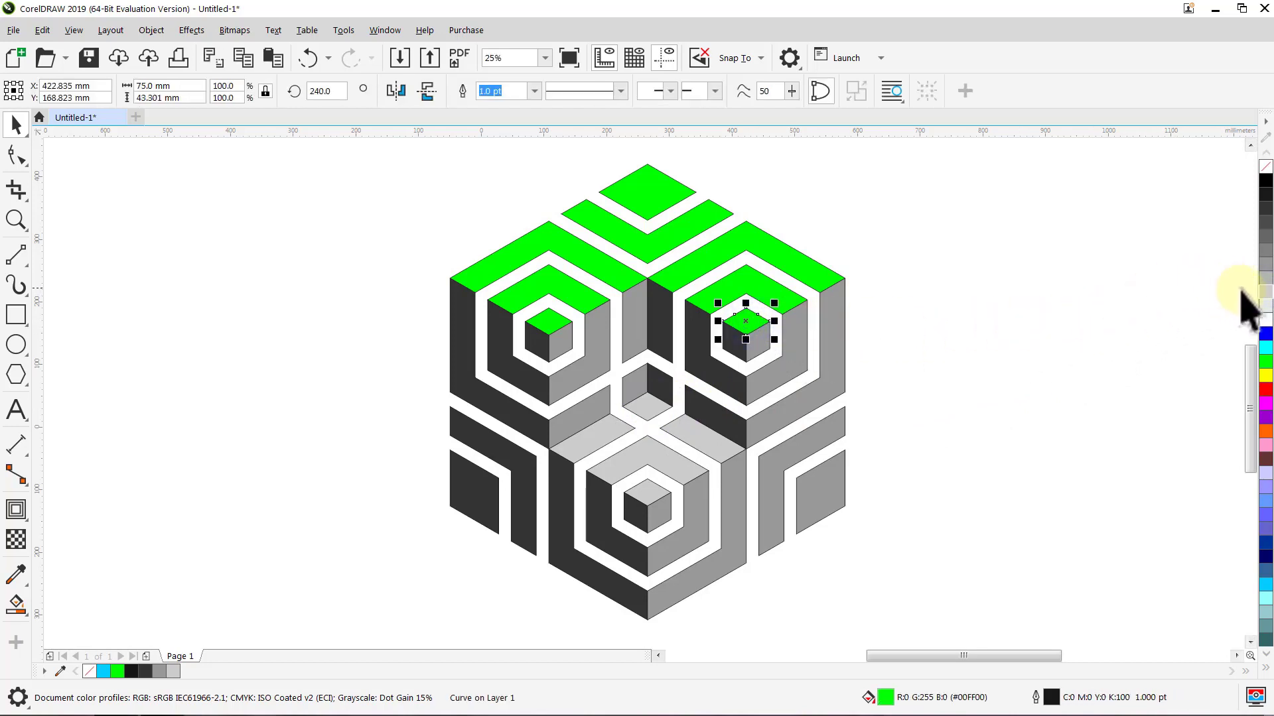
click(1266, 296)
click(1199, 299)
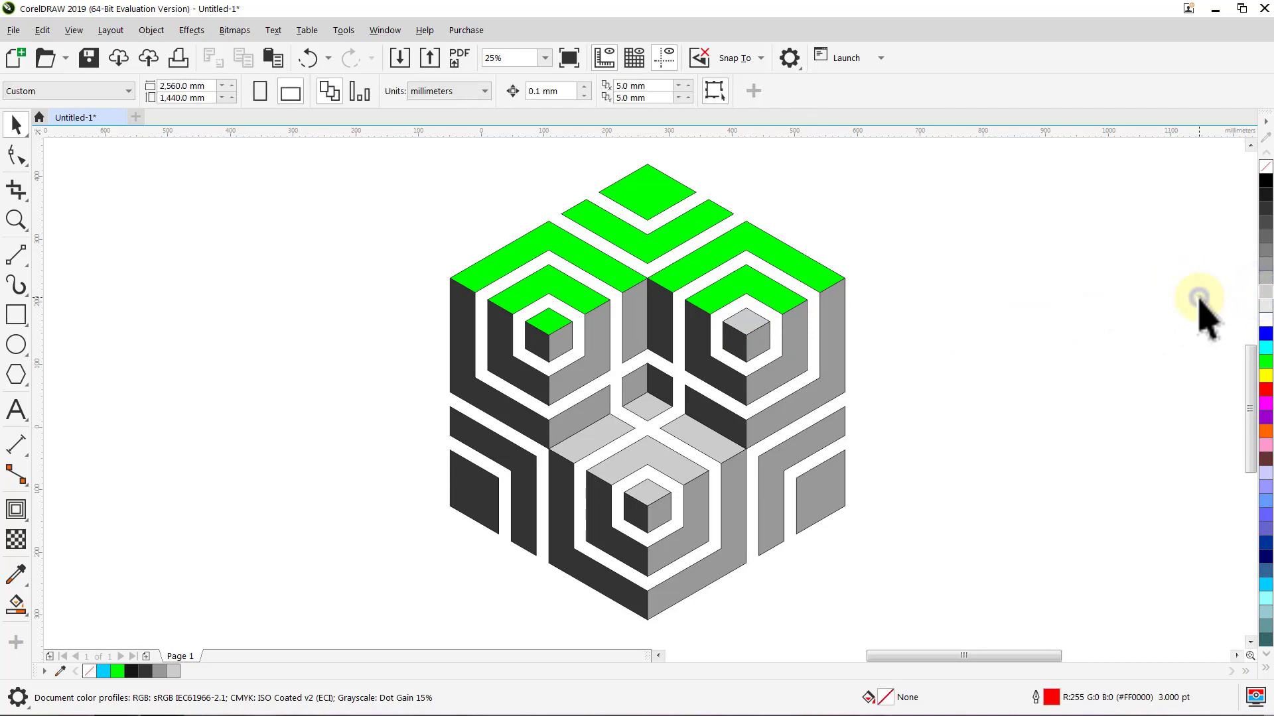
click(770, 296)
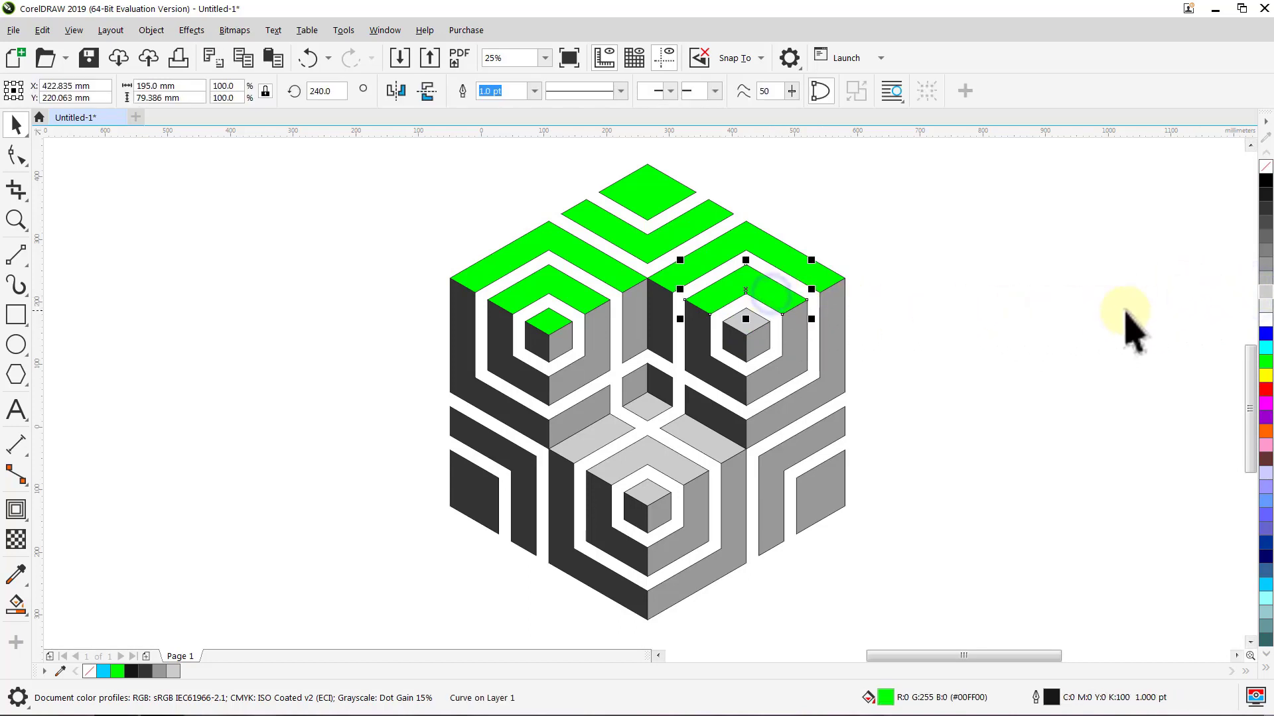
click(1266, 299)
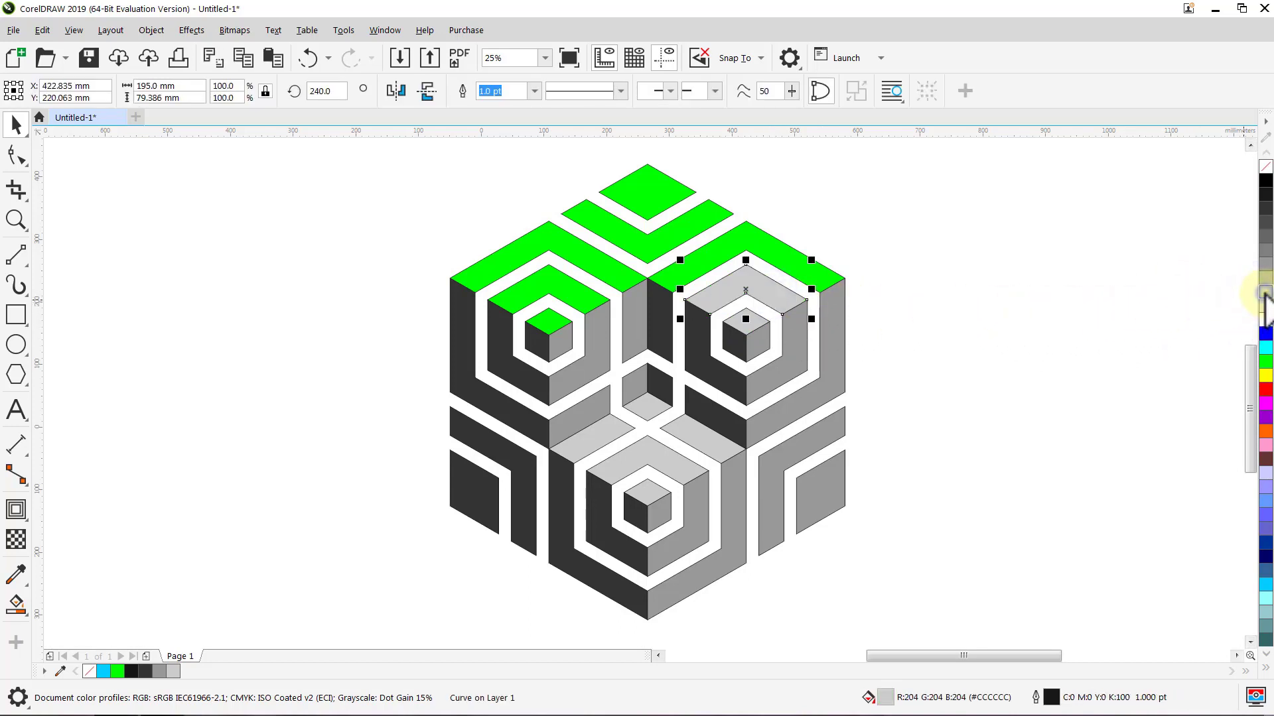
click(1198, 295)
click(829, 285)
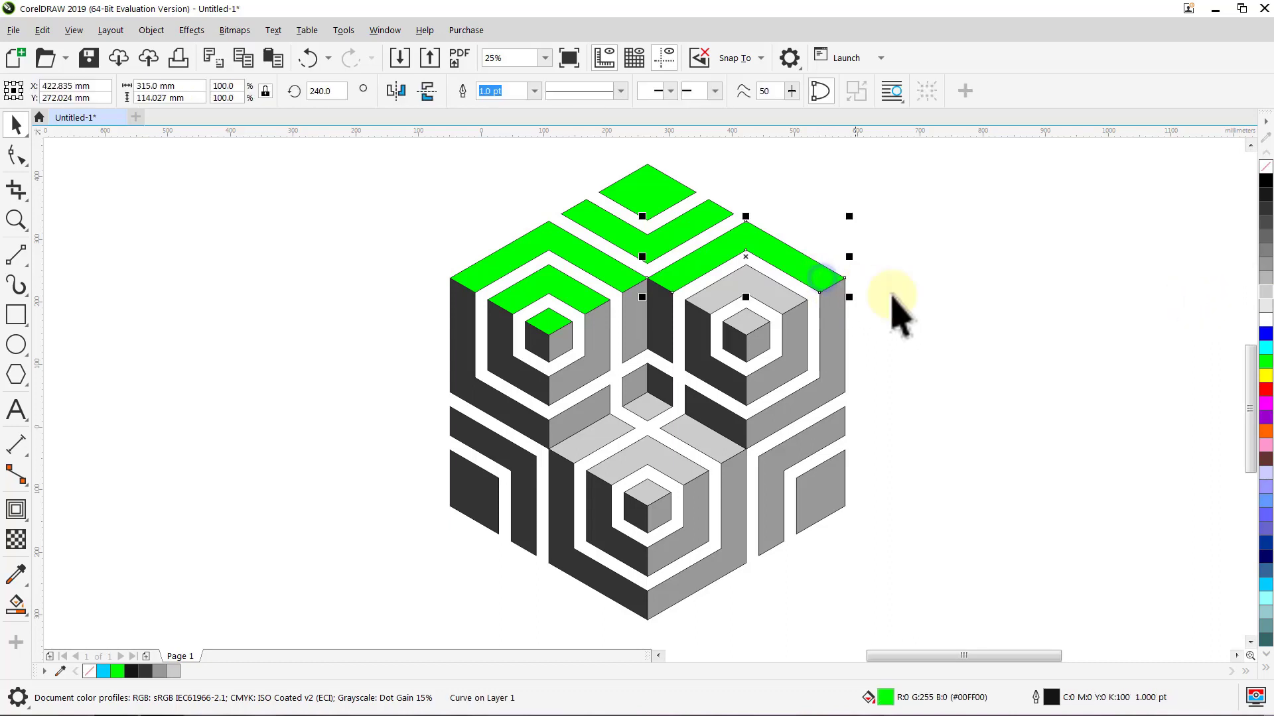
click(1266, 298)
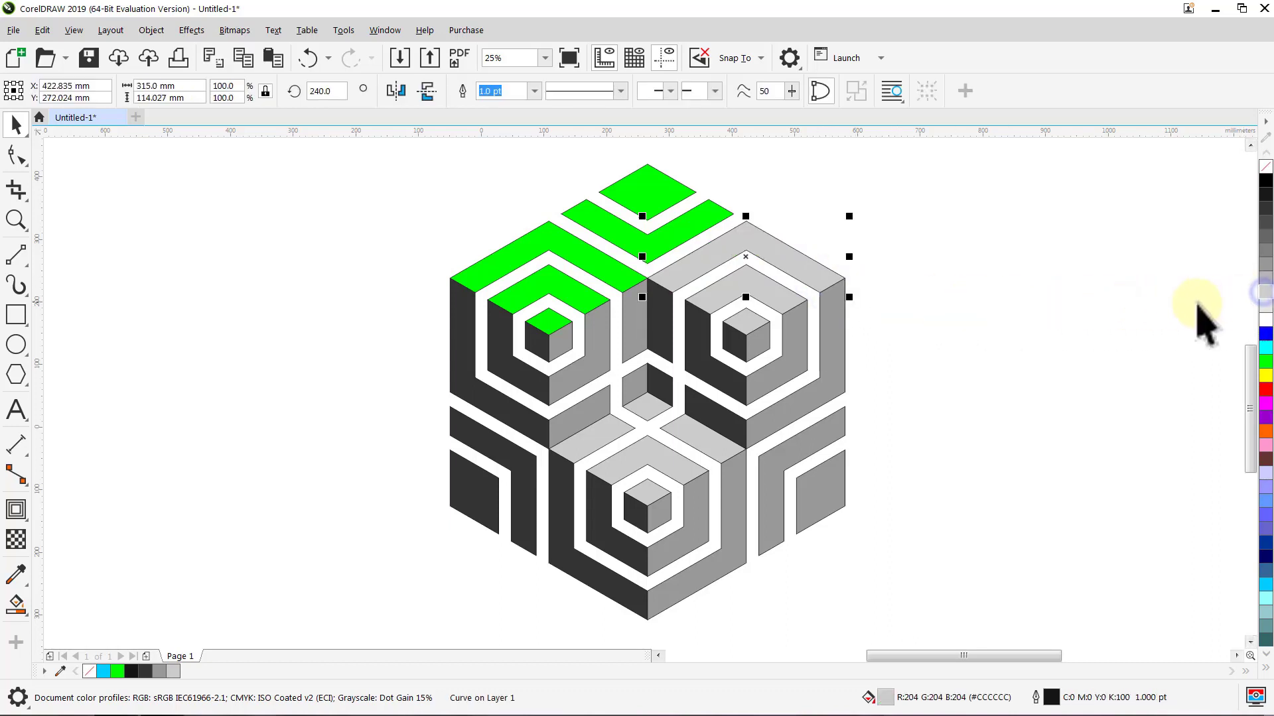
click(1197, 320)
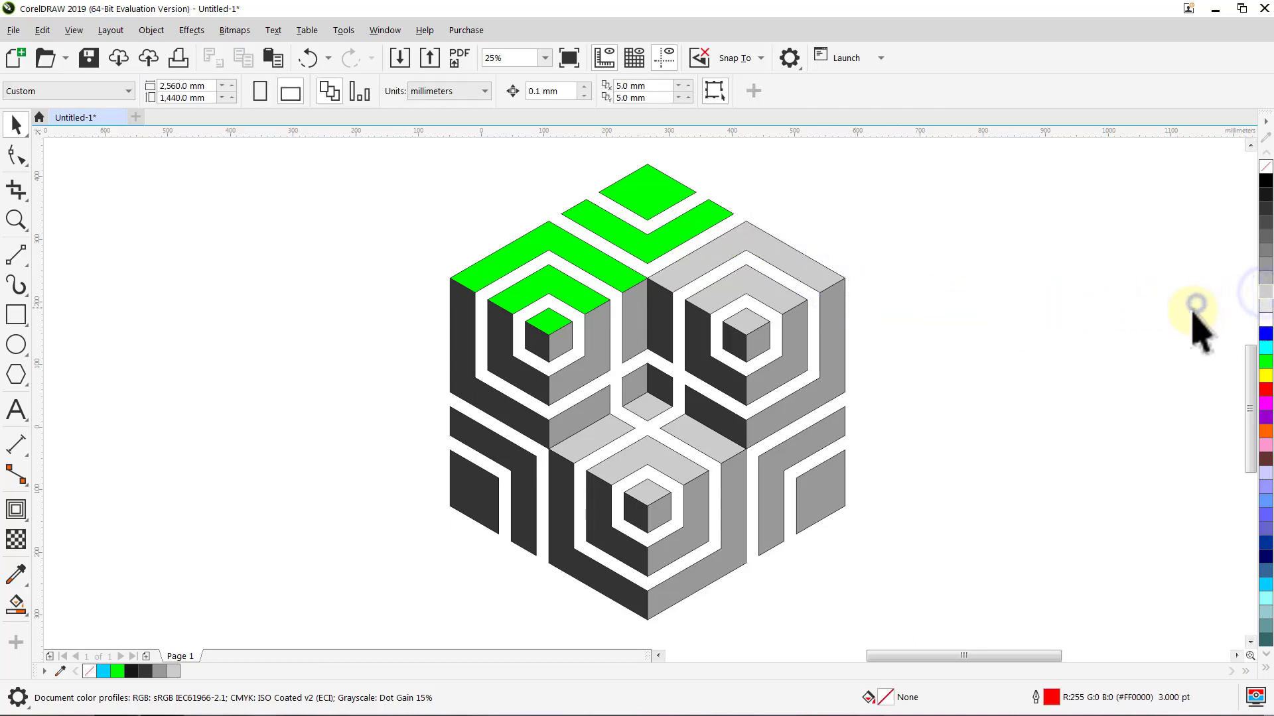
Fill the V-shaped band and the diamond at the top of the design with light gray #CCCCCC.
click(663, 249)
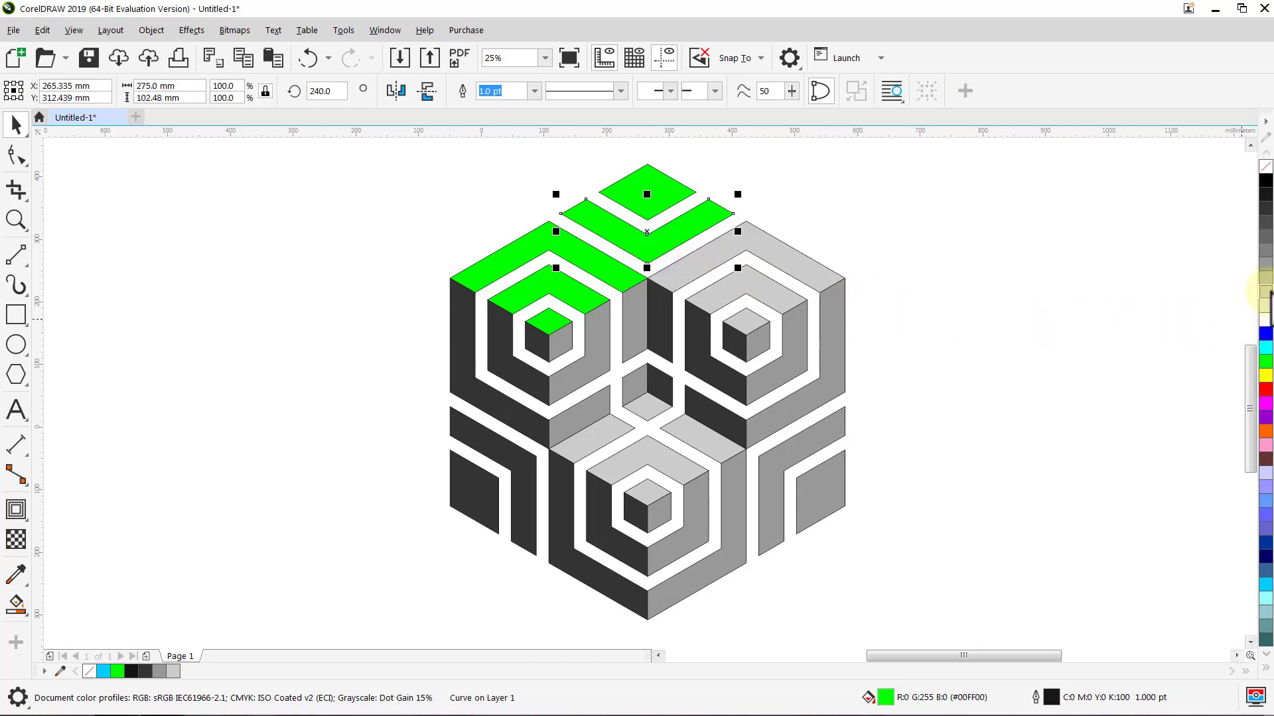
click(1266, 292)
click(1173, 311)
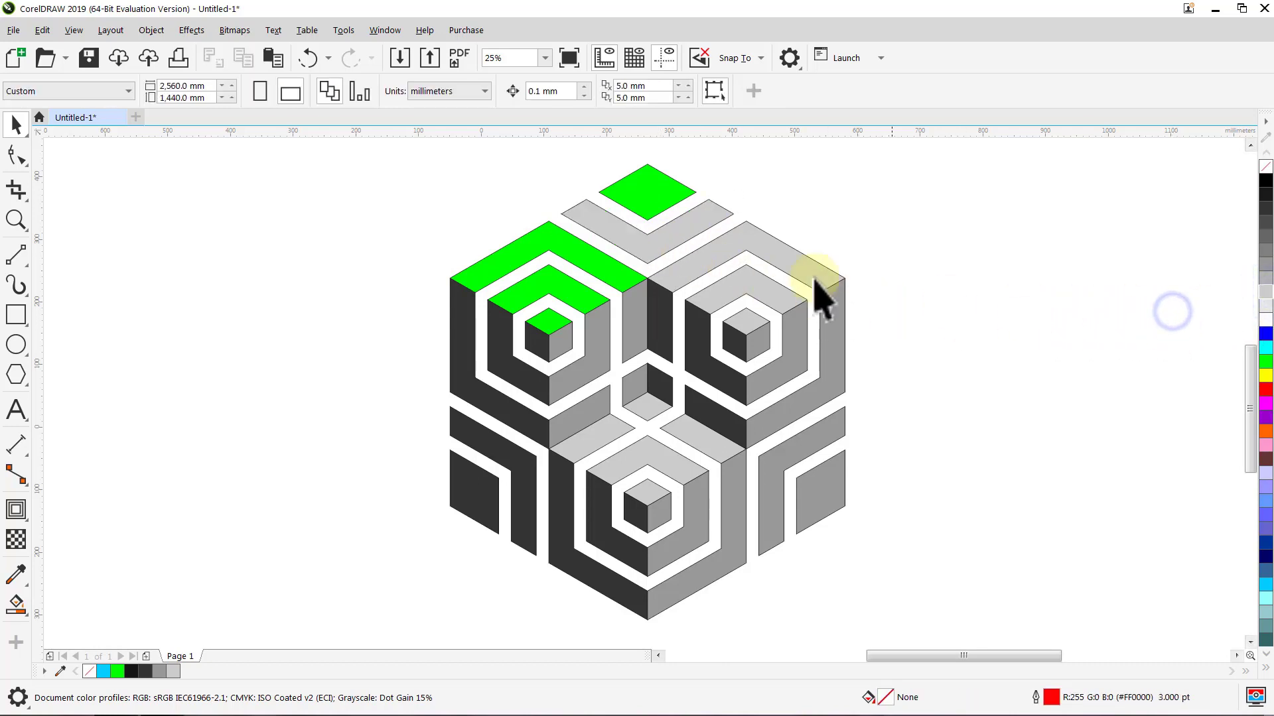
click(671, 215)
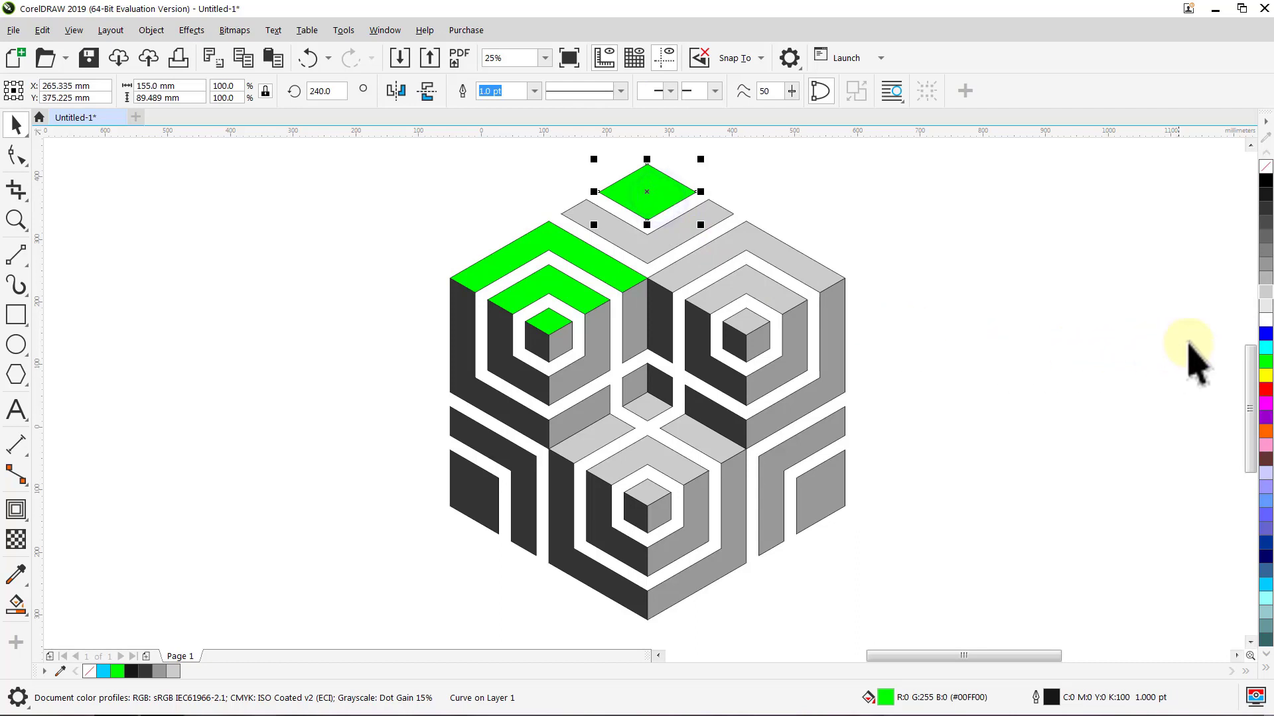
click(1266, 292)
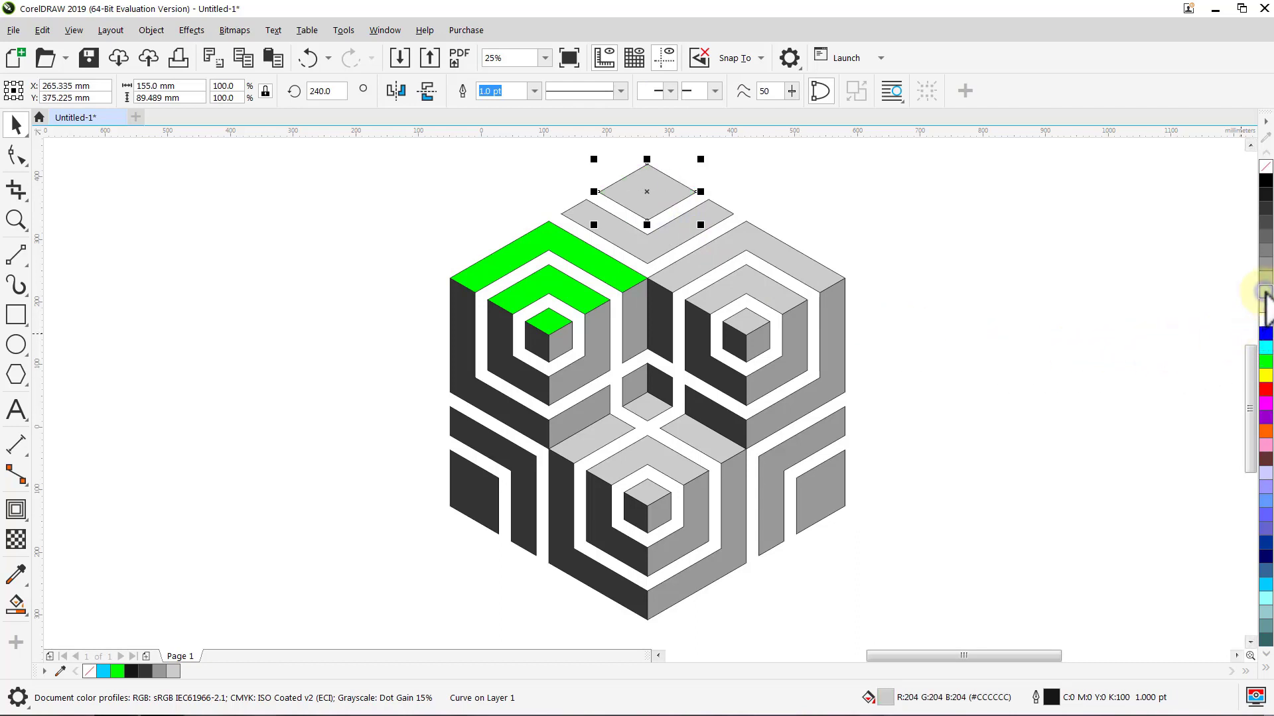
click(1211, 305)
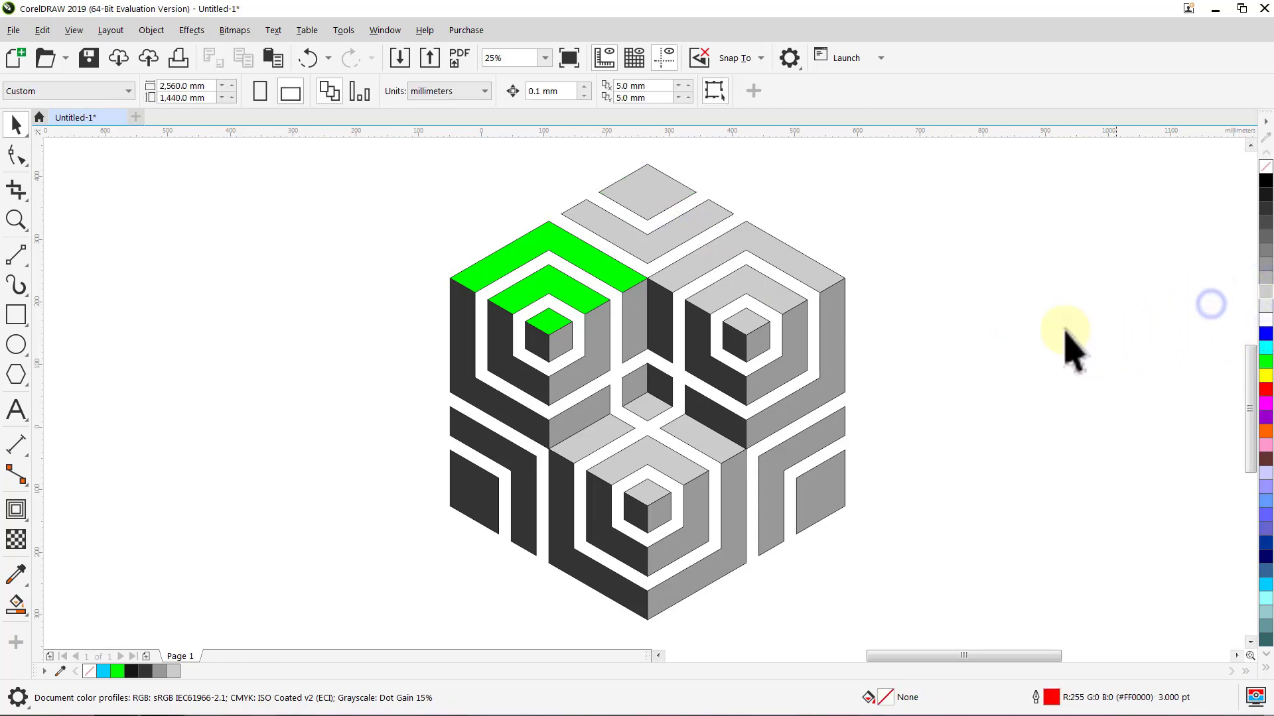
Fill the top faces of the upper-left hexagon's outer band, inner band and small center cube with light gray #CCCCCC.
click(609, 274)
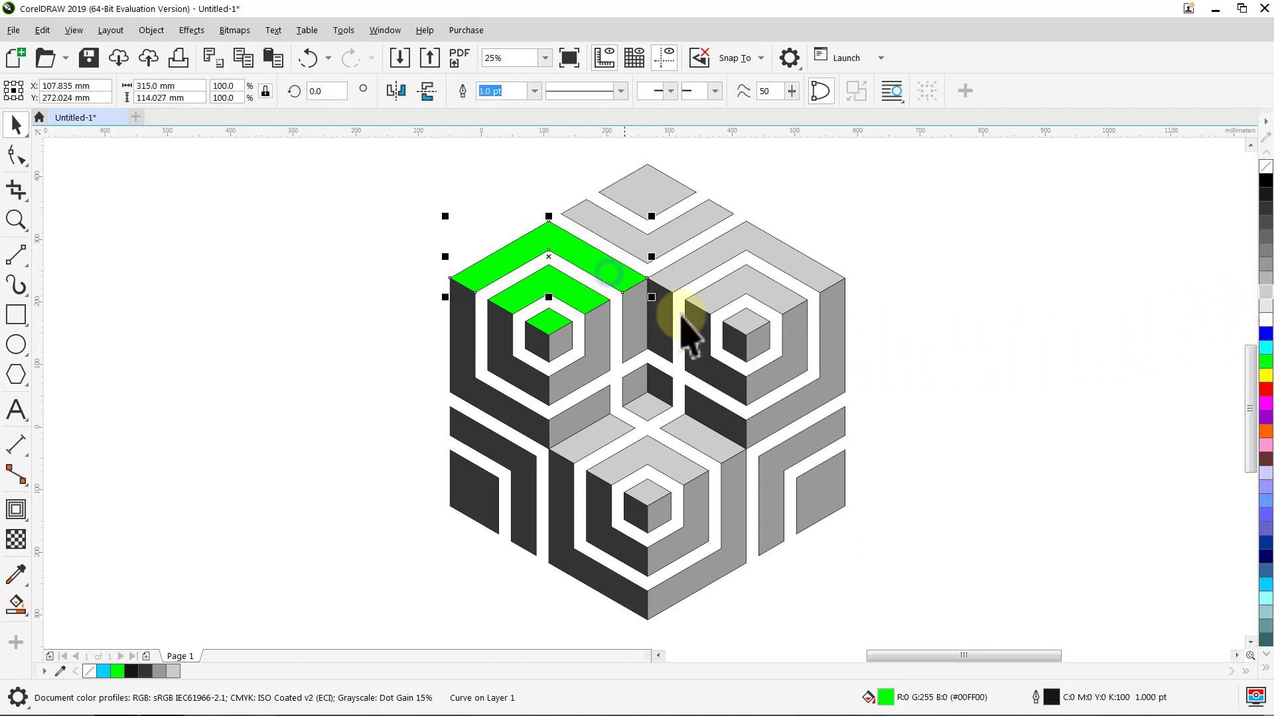
click(1266, 296)
click(1191, 307)
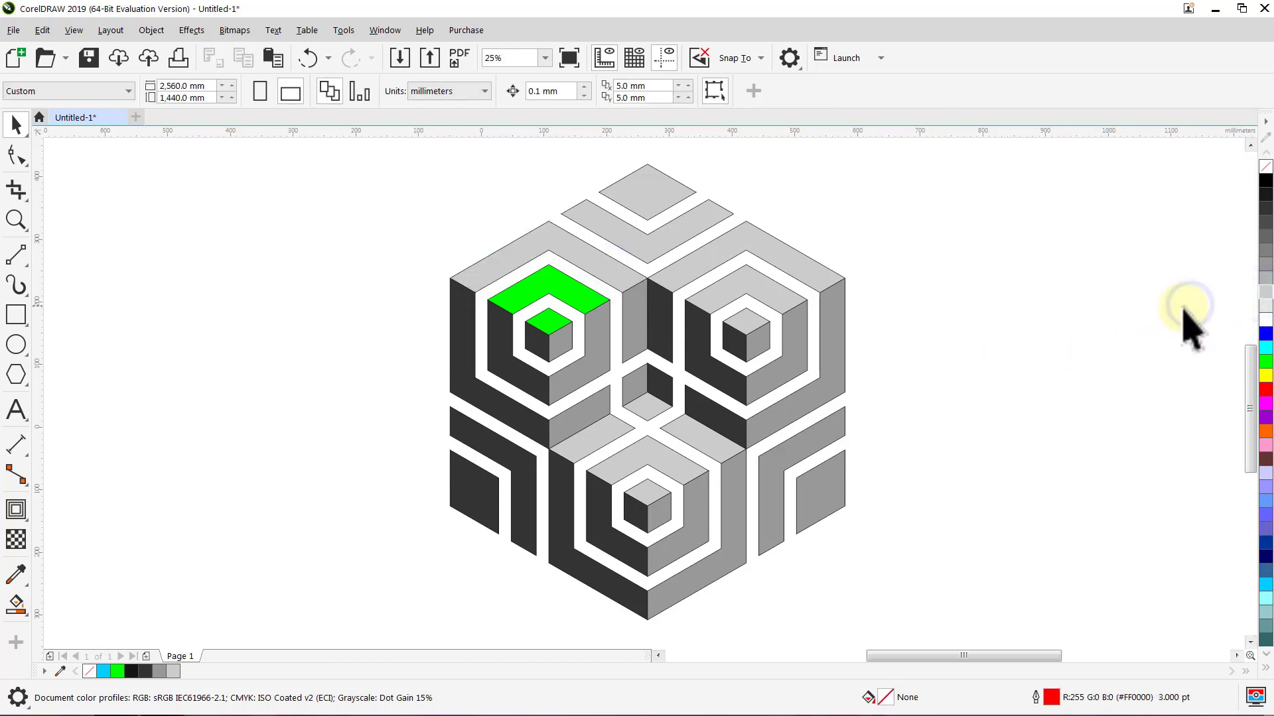
click(596, 304)
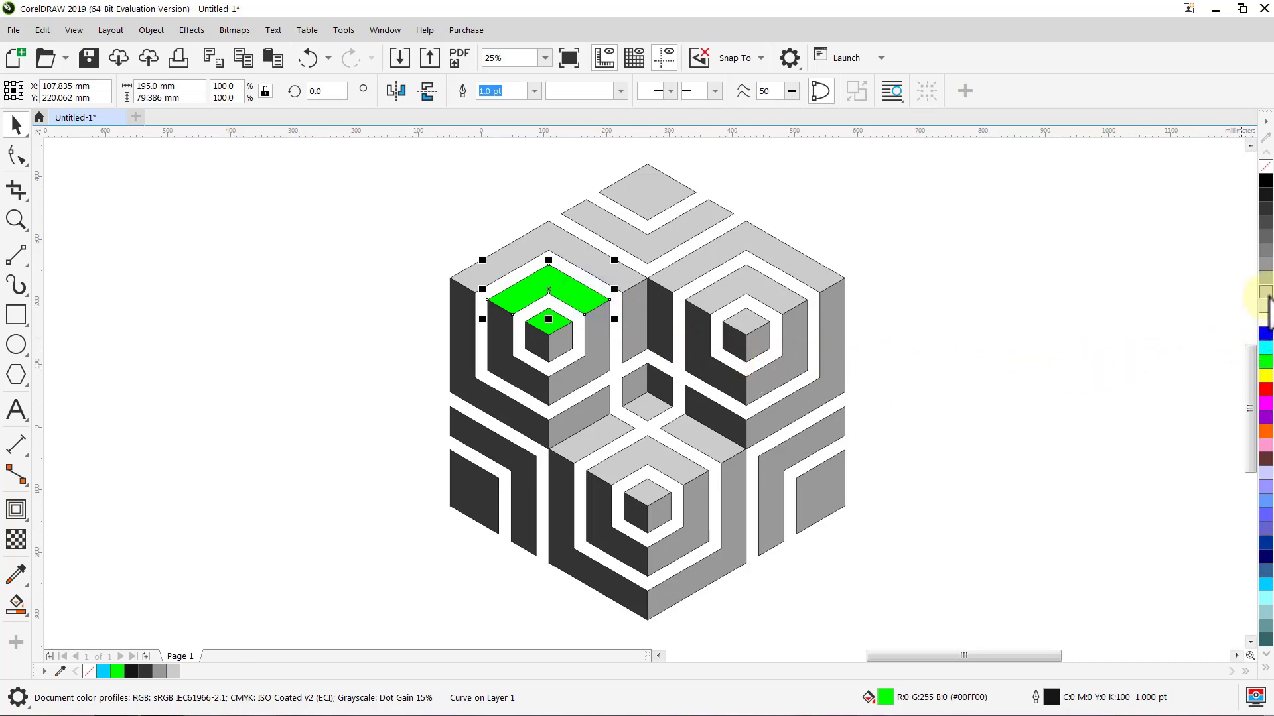
click(1265, 296)
click(1191, 319)
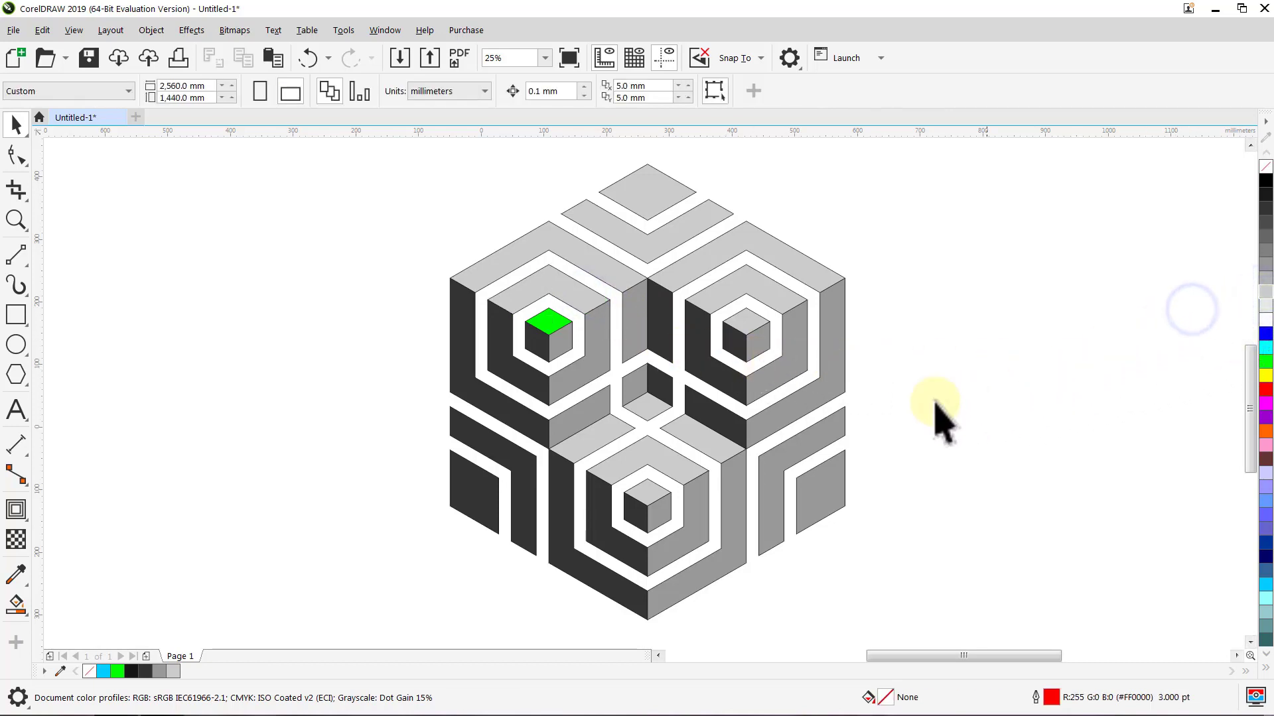
click(549, 324)
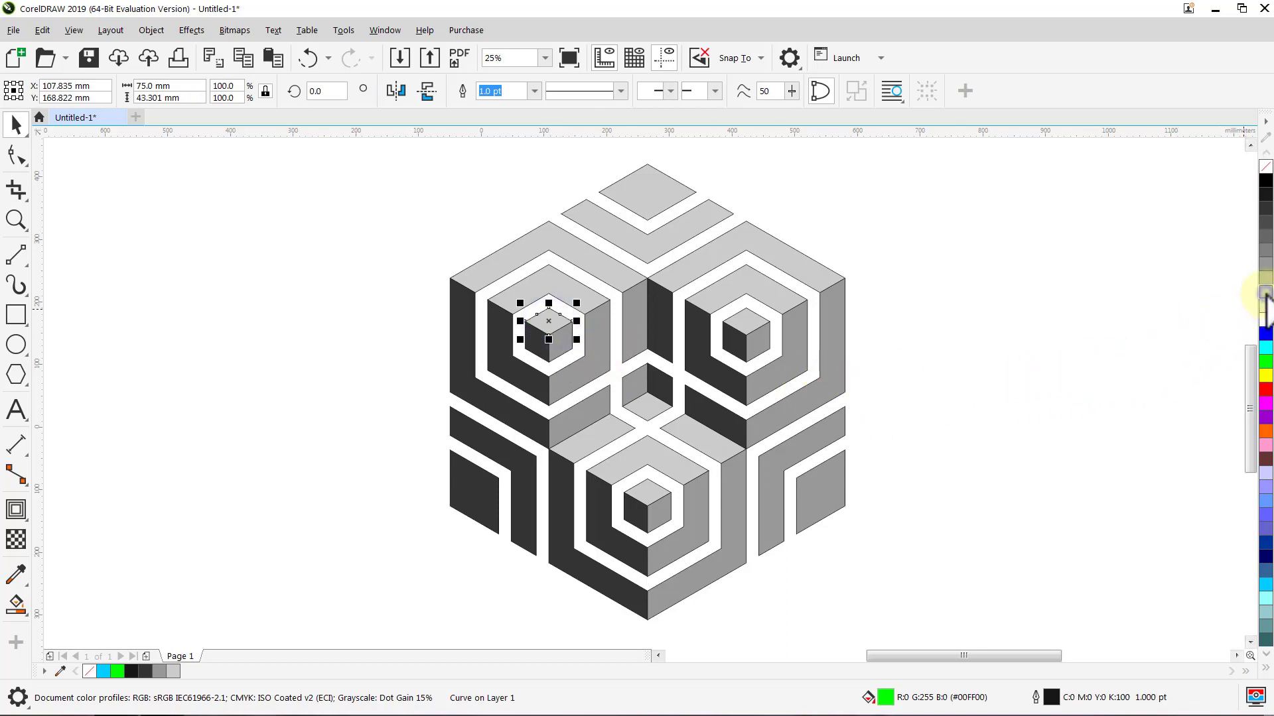
click(1221, 310)
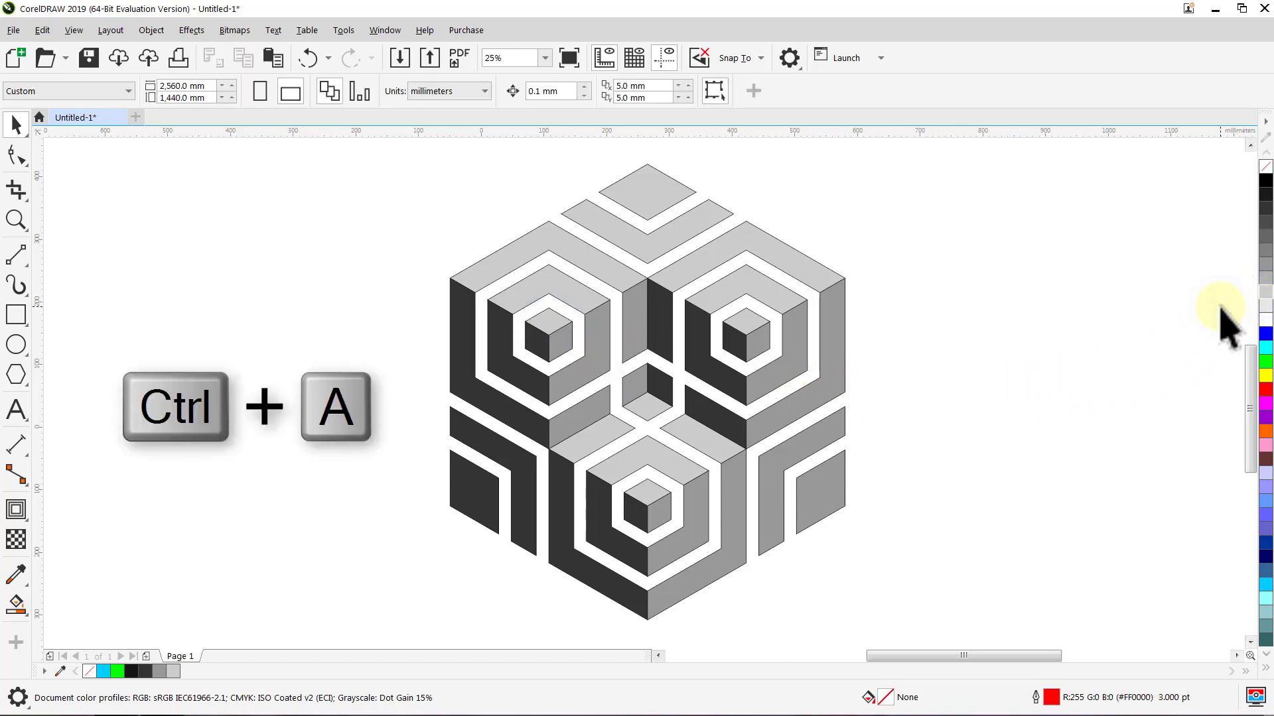
Group all the shapes of the design and set the group's outline width to None.
key(ctrl+a)
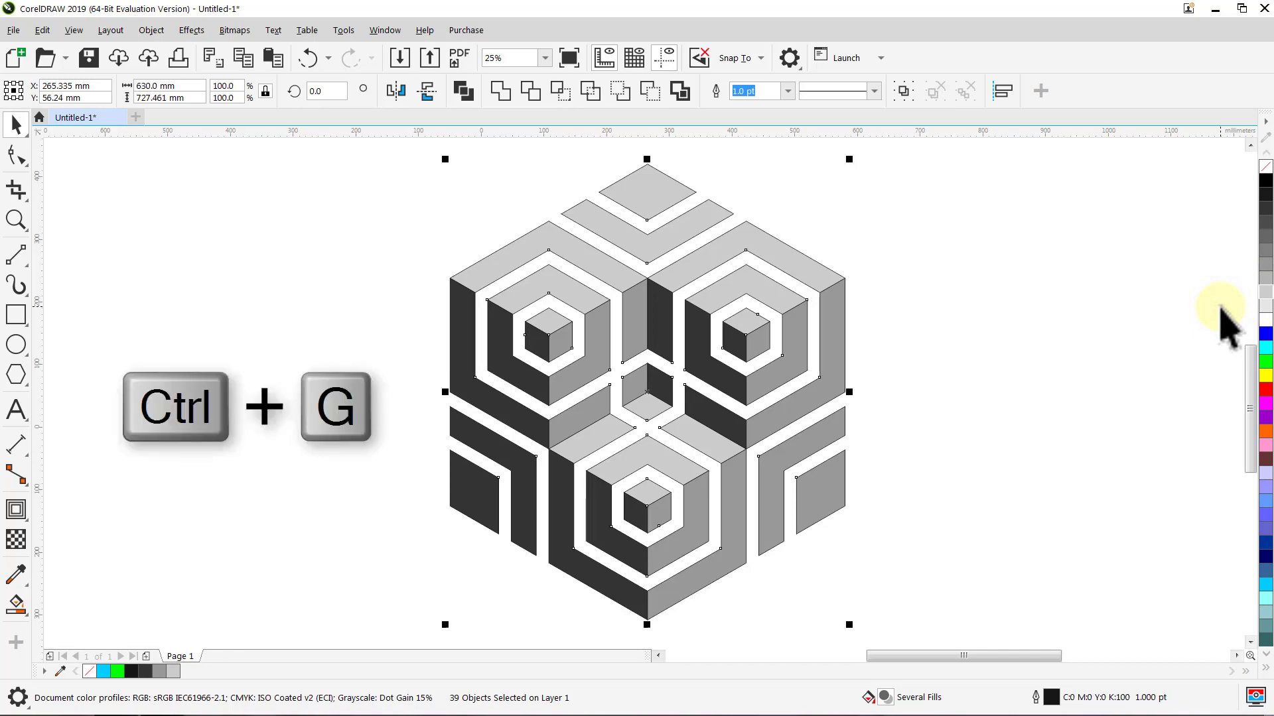
key(ctrl+g)
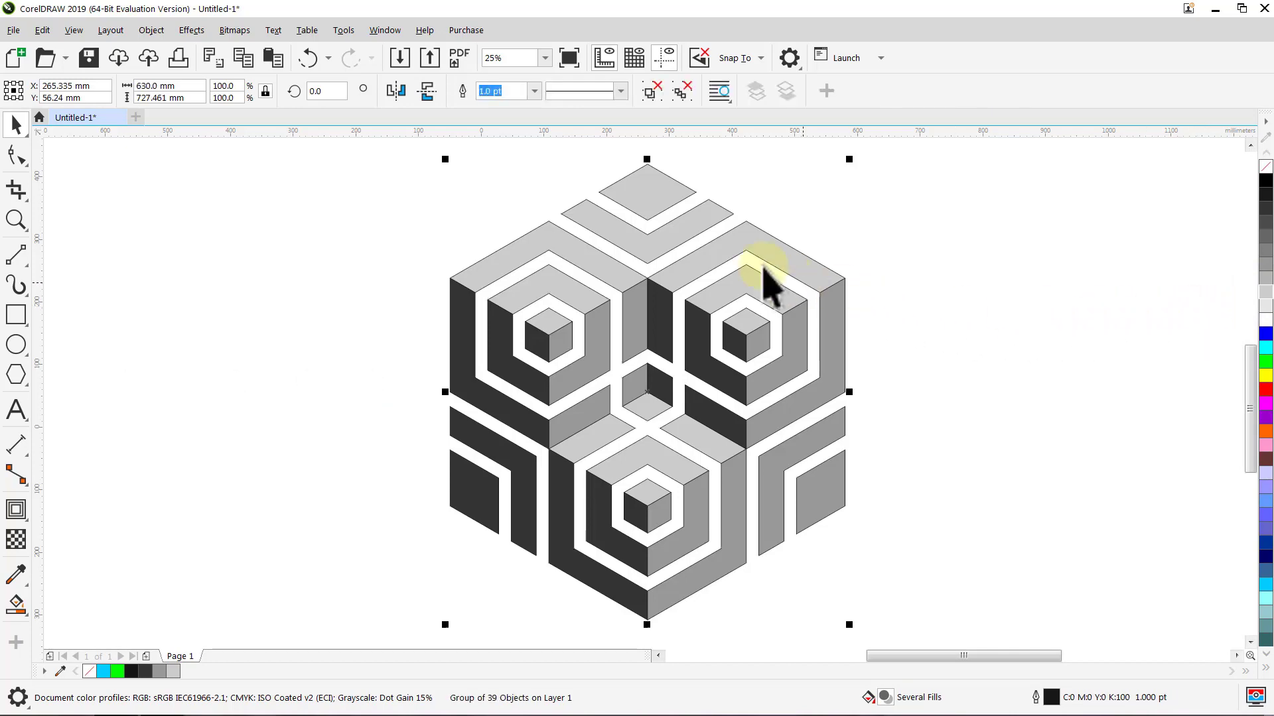
click(536, 94)
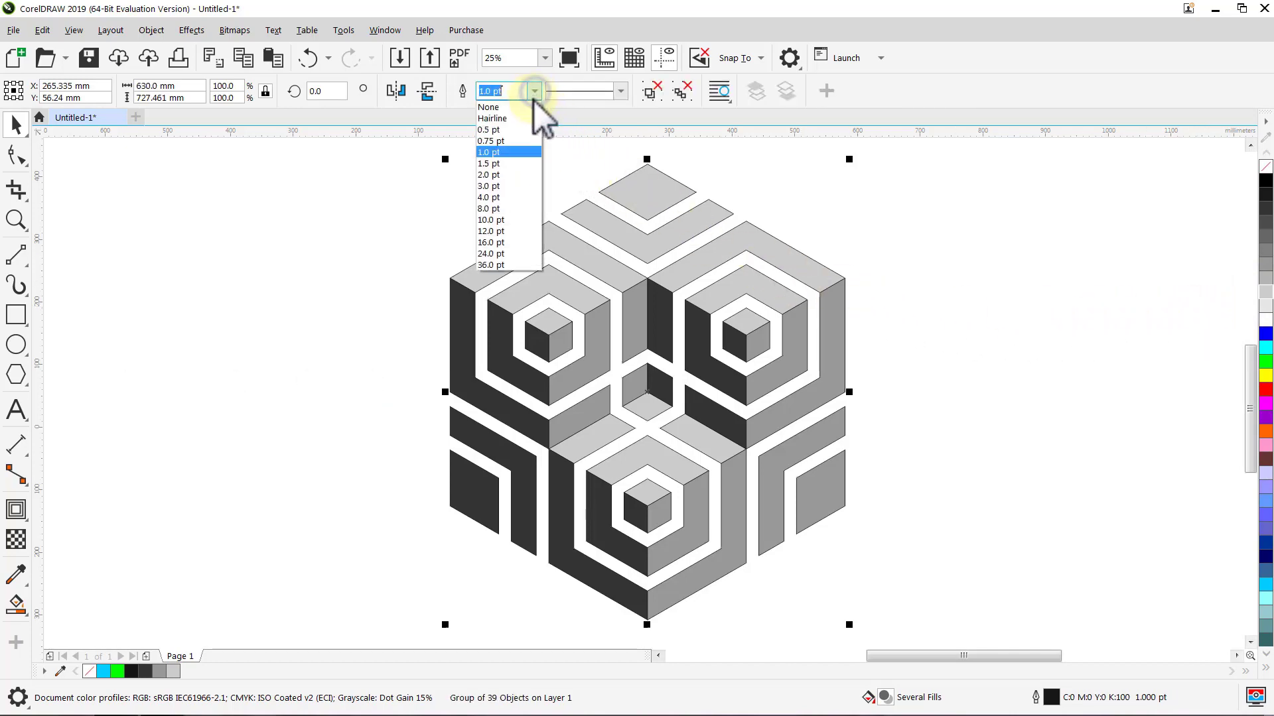
click(524, 105)
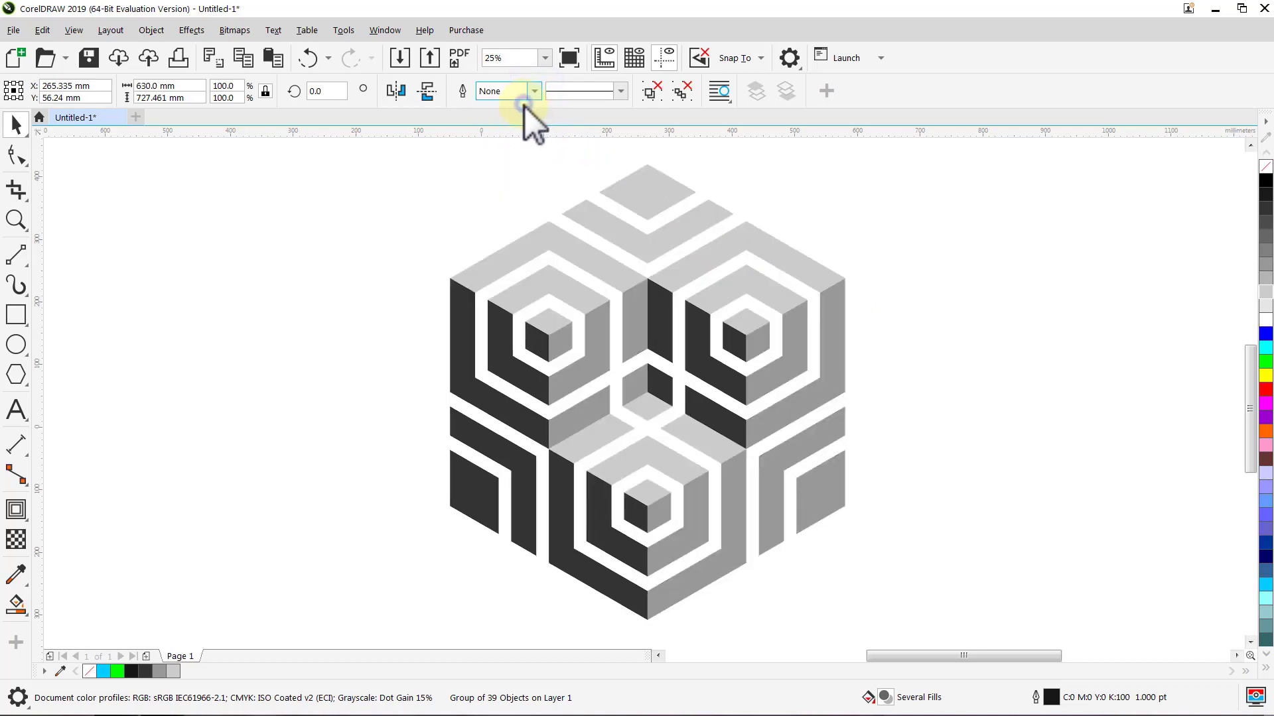
click(489, 158)
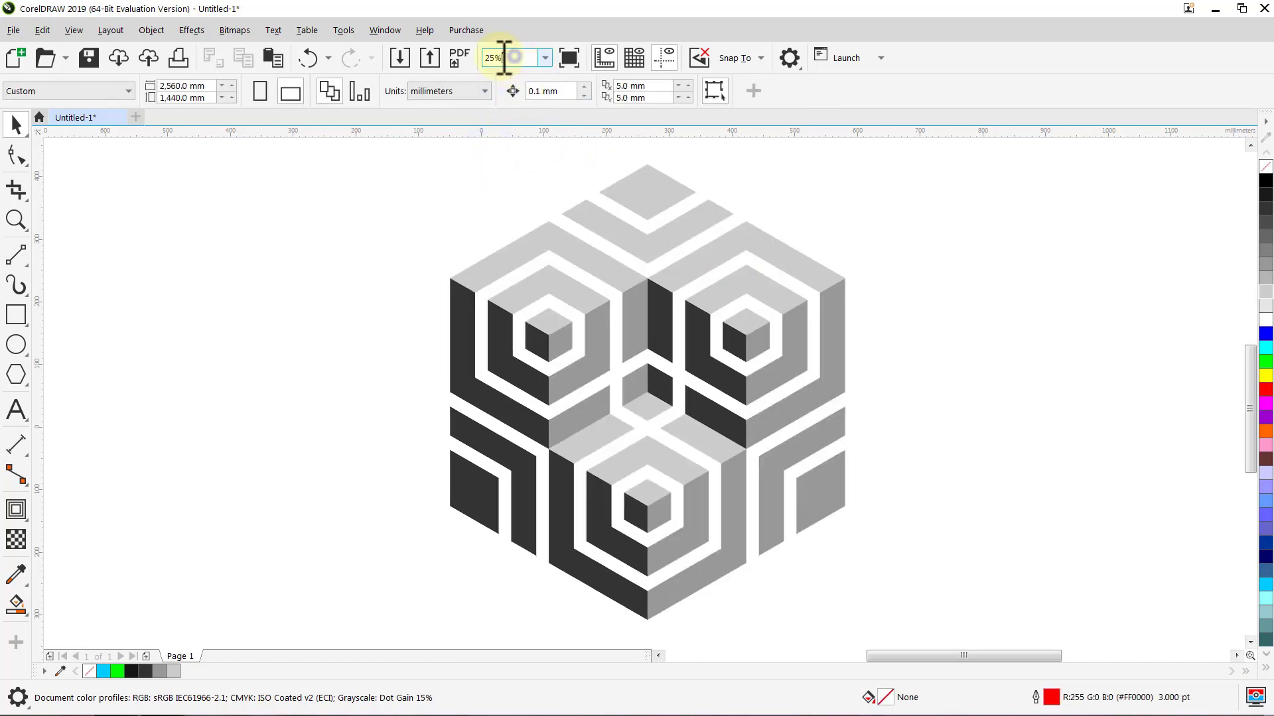
Center the grouped design on the page and enlarge it proportionally from its center to about 1,122 × 1,296 mm.
text(13)
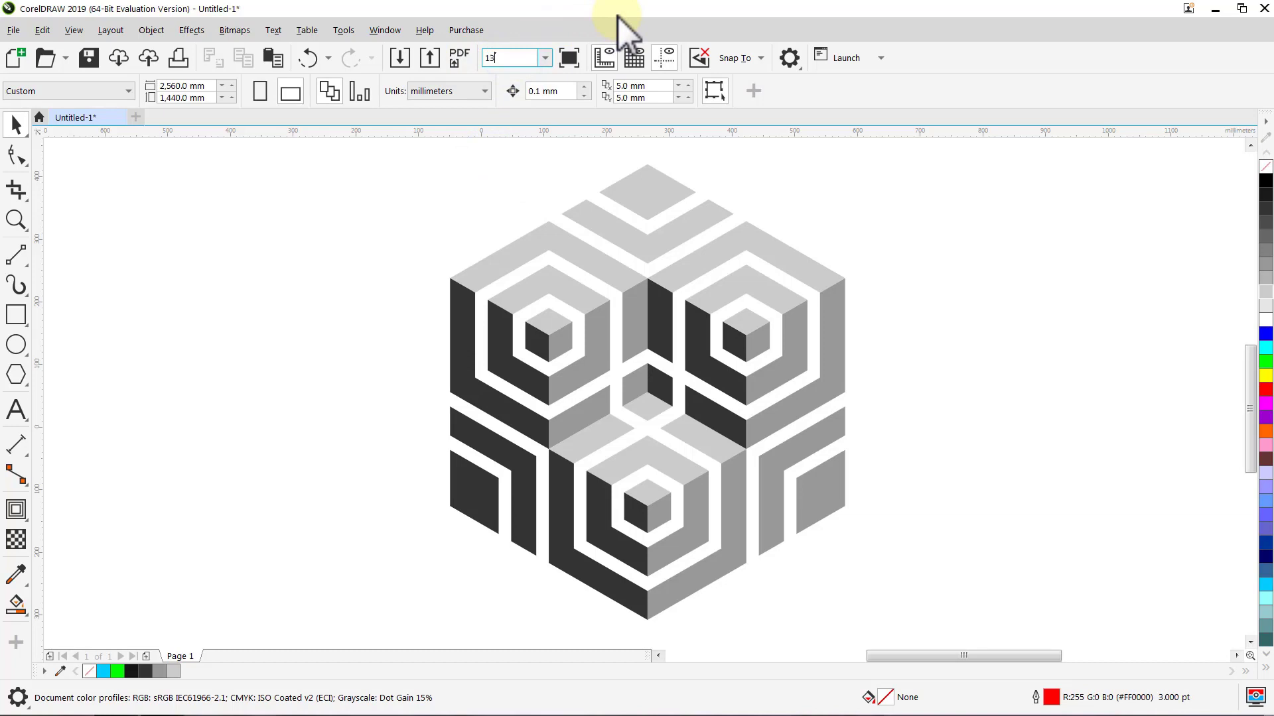
key(Return)
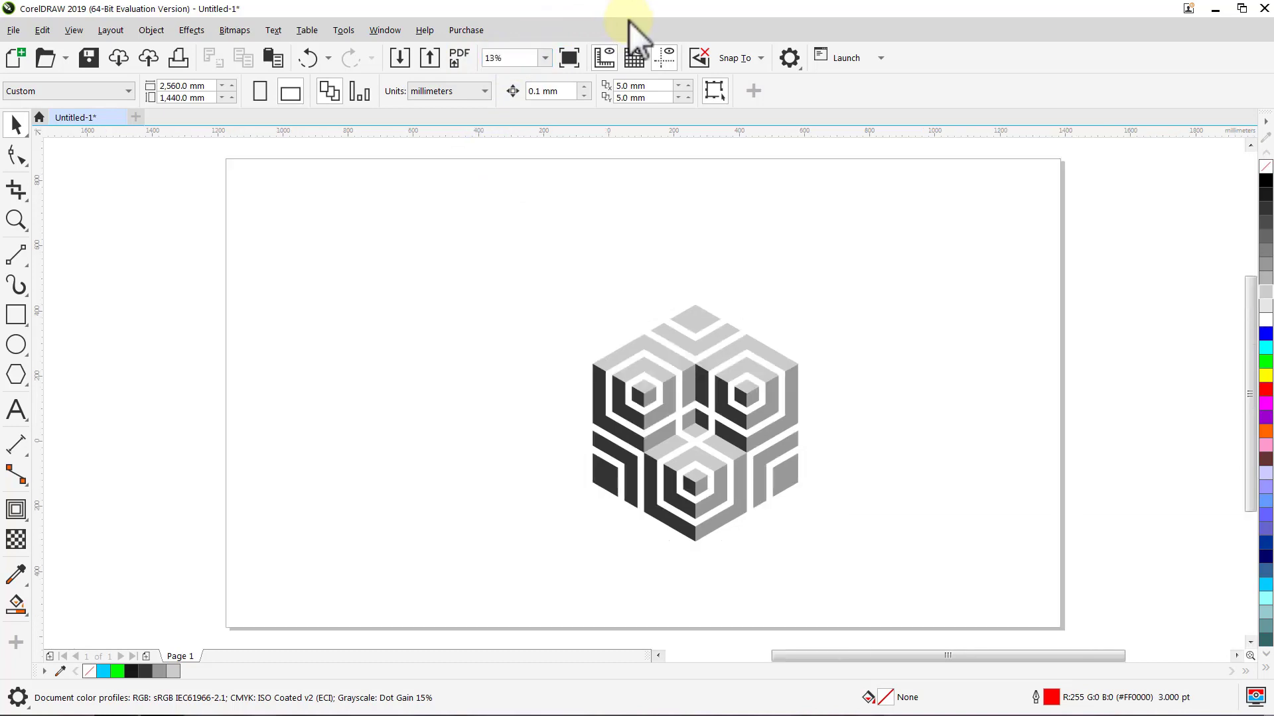
click(639, 362)
key(p)
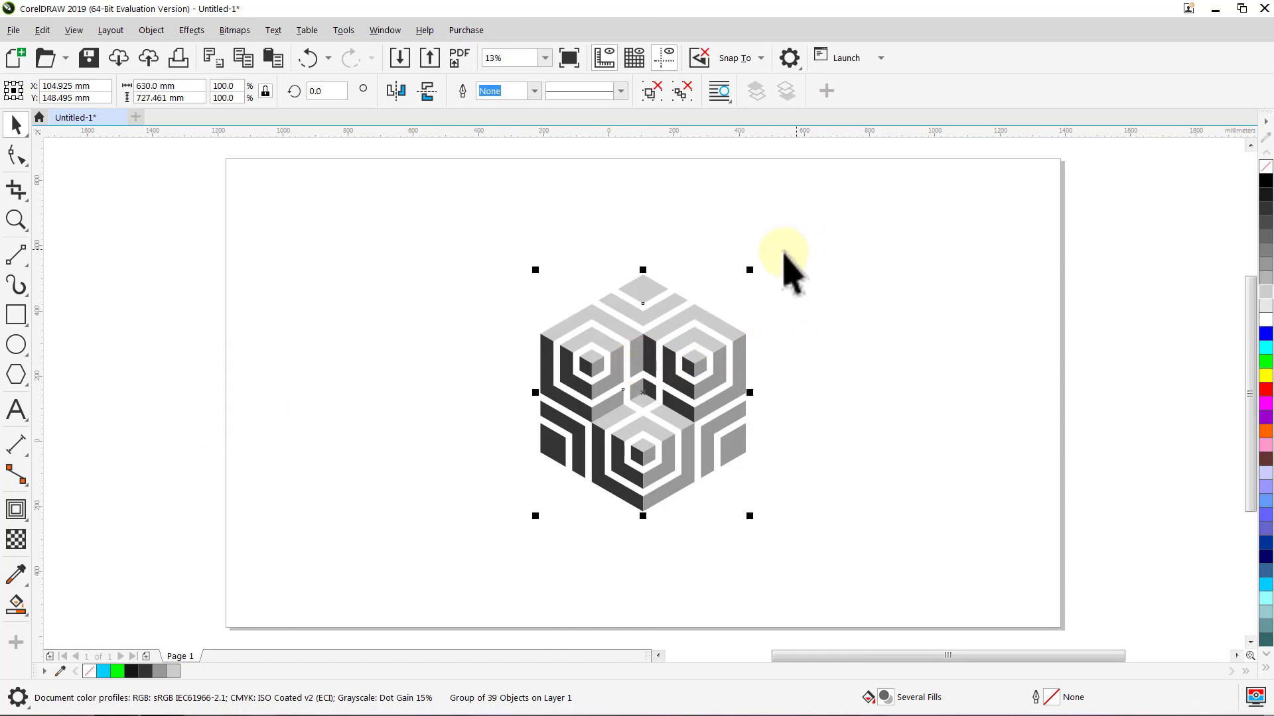
key(shift)
drag(754, 270, 861, 176)
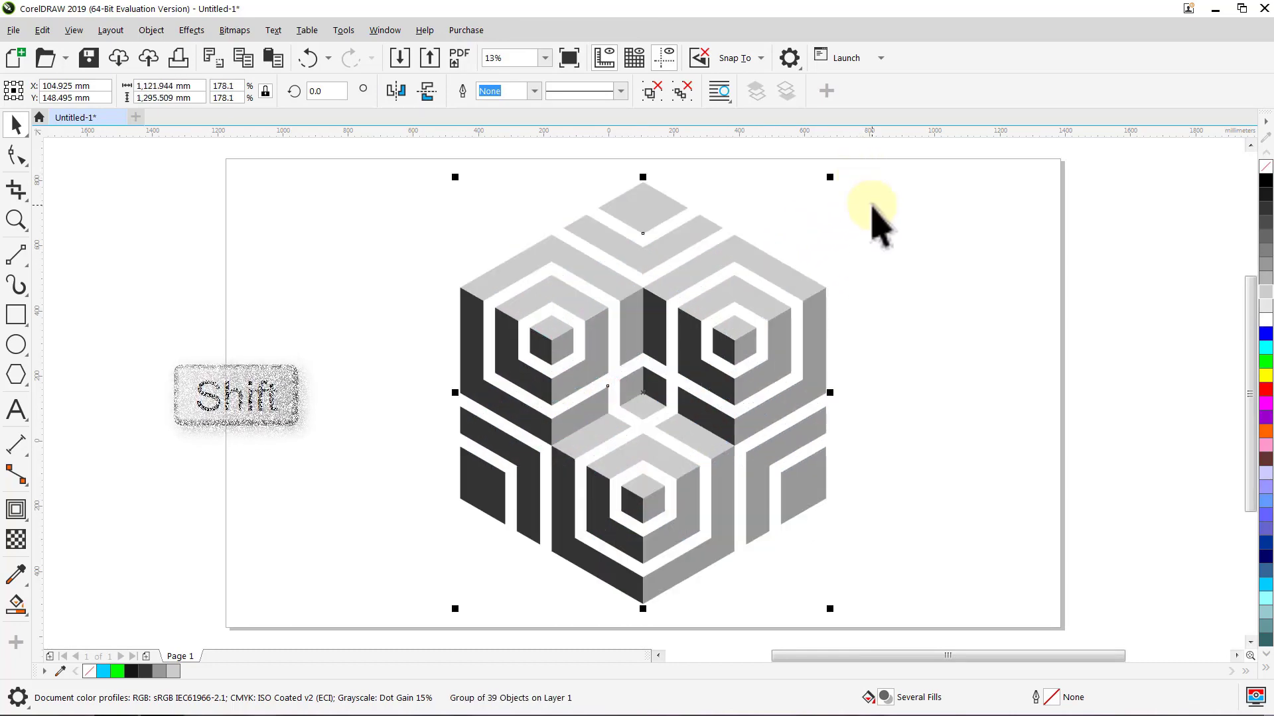
click(871, 208)
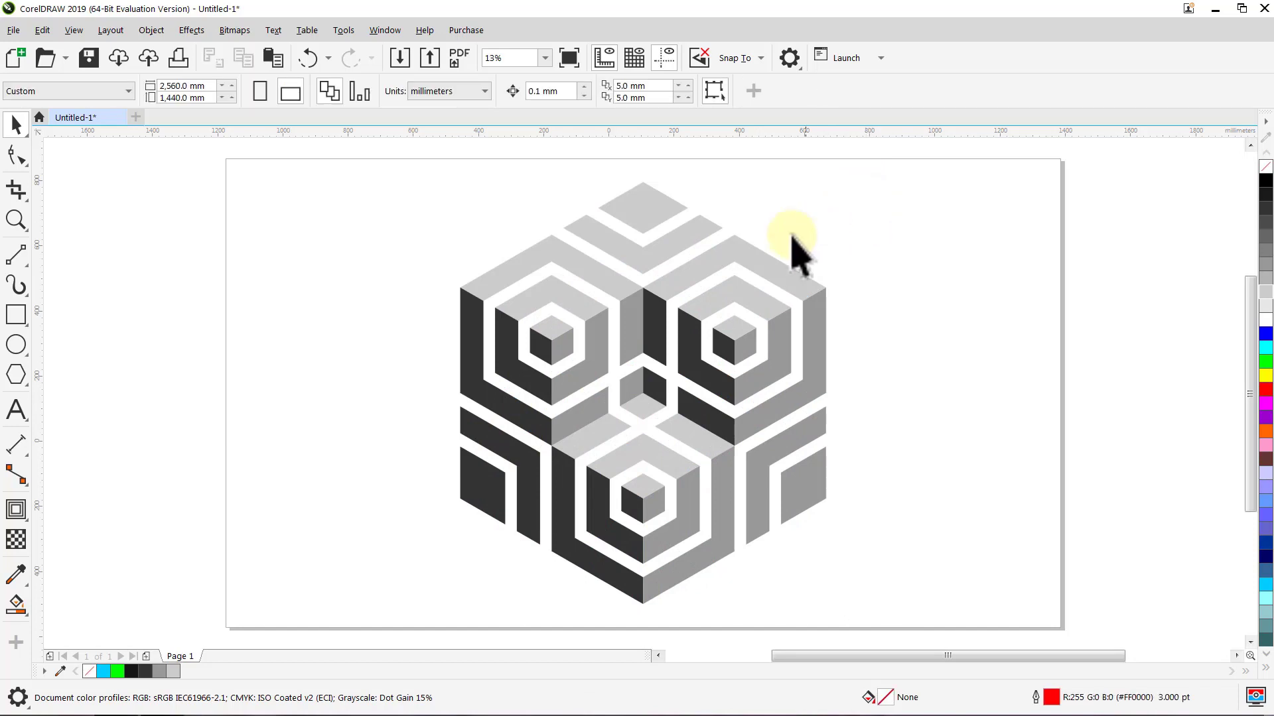
Add a page-sized rectangle behind the design with outline width None and a very light gray #F7F7F8 fill.
double_click(14, 315)
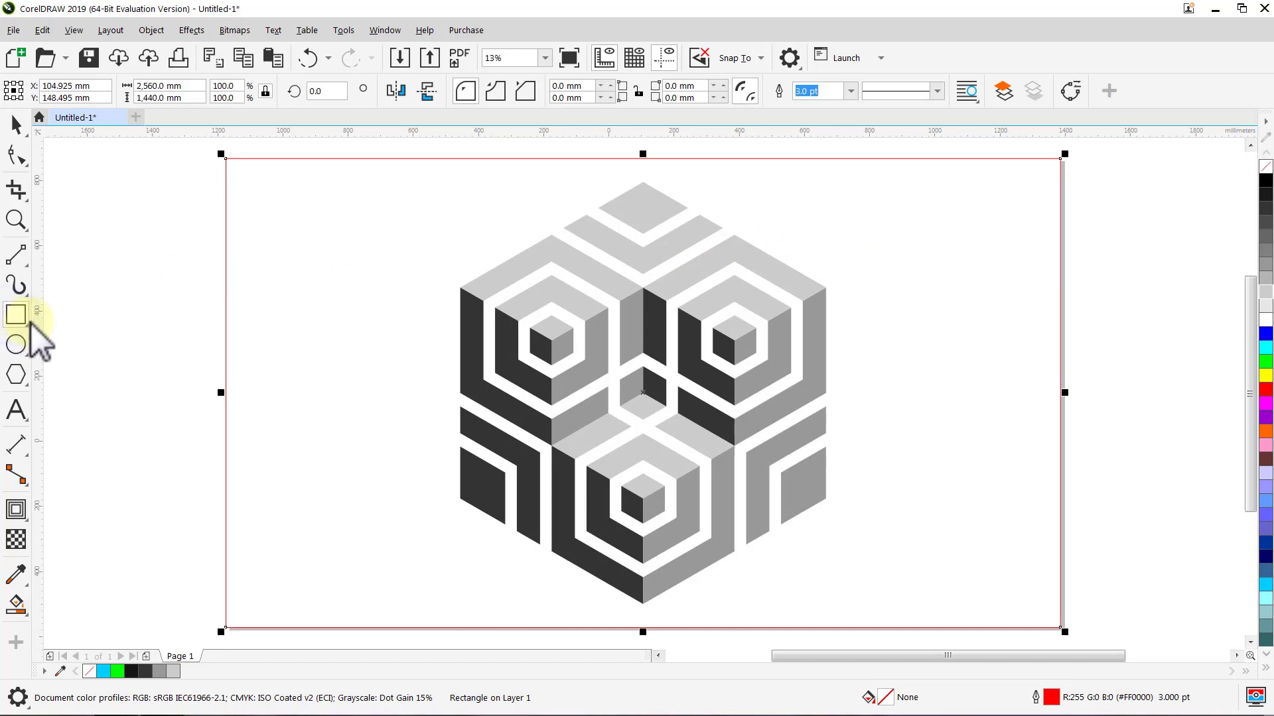
key(space)
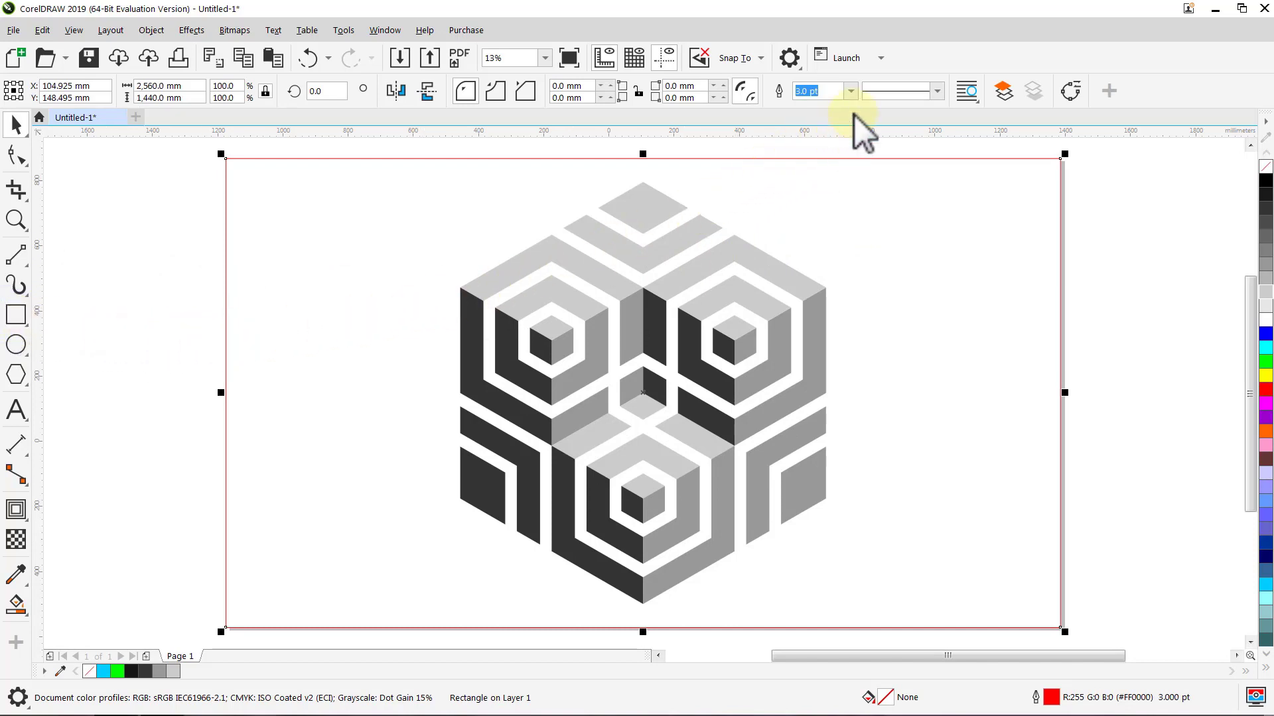
click(854, 90)
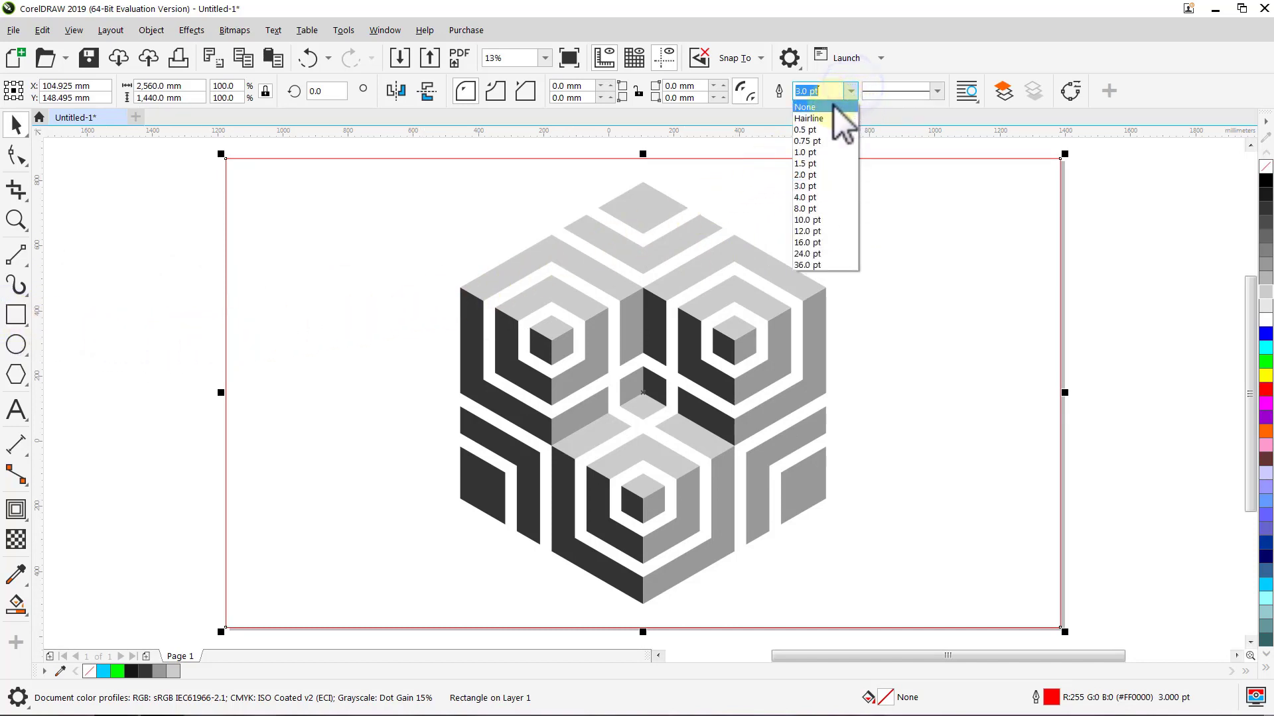
click(832, 105)
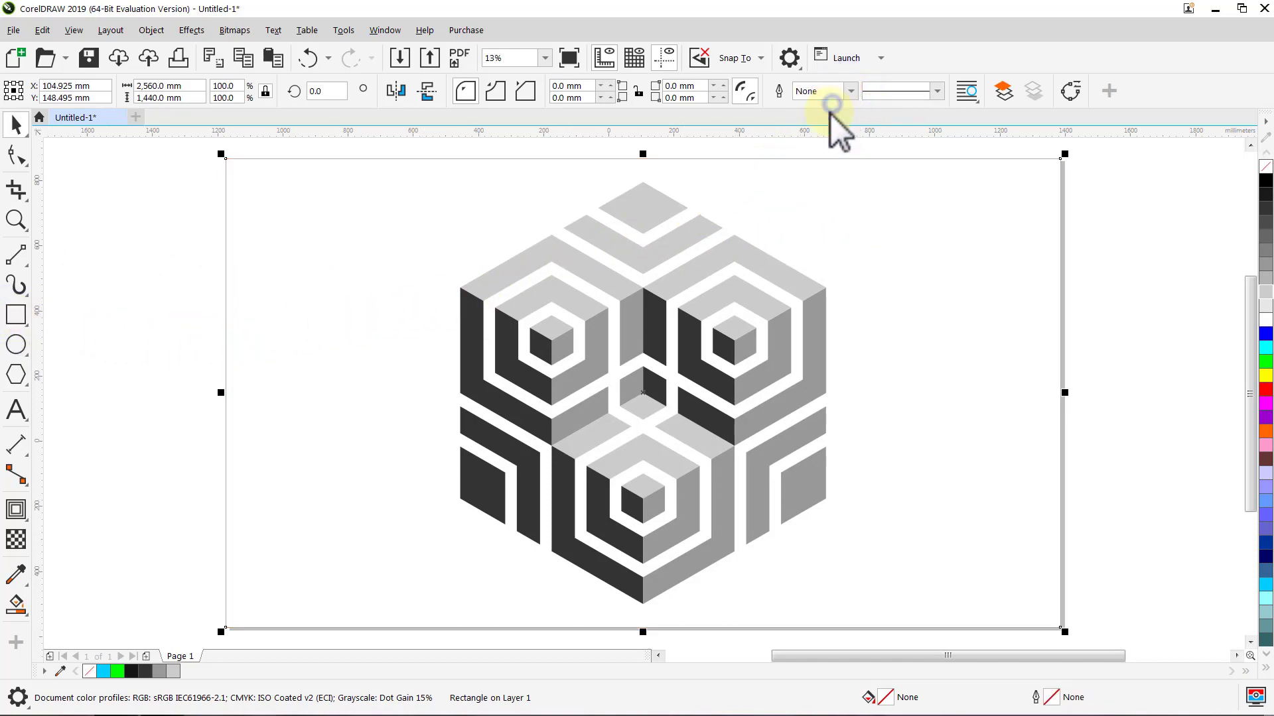
click(1265, 307)
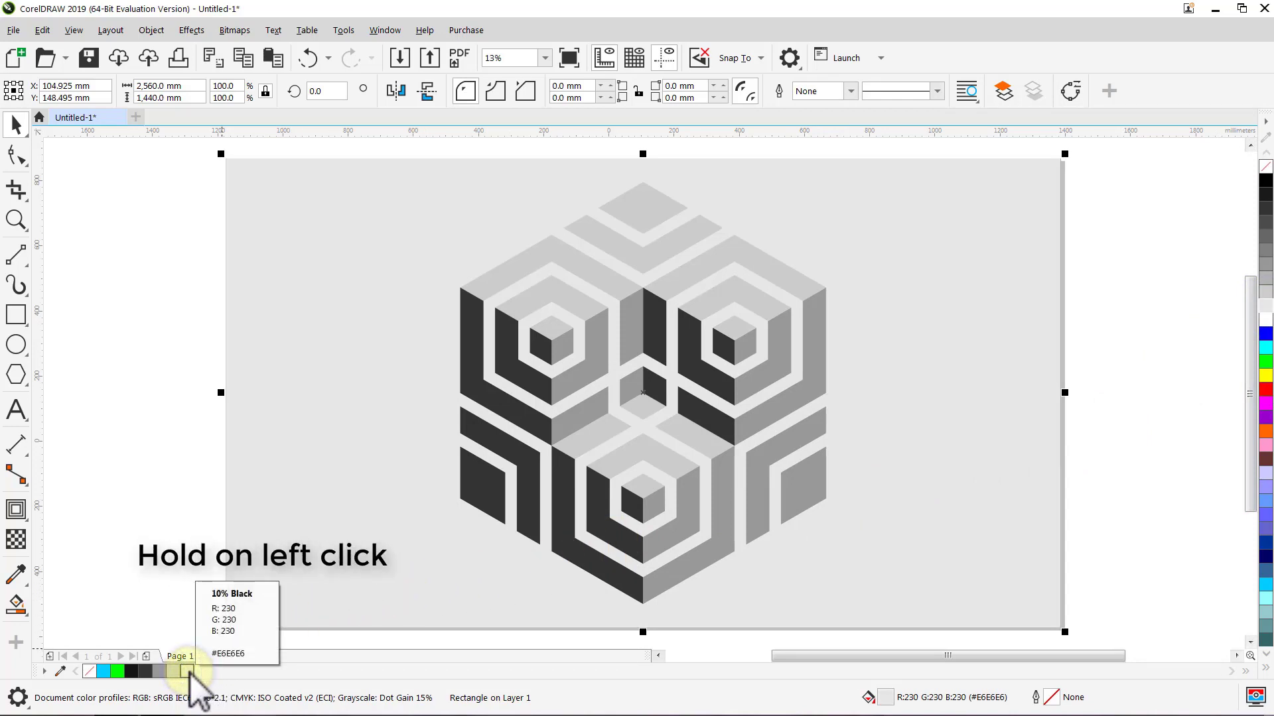
drag(190, 674, 299, 672)
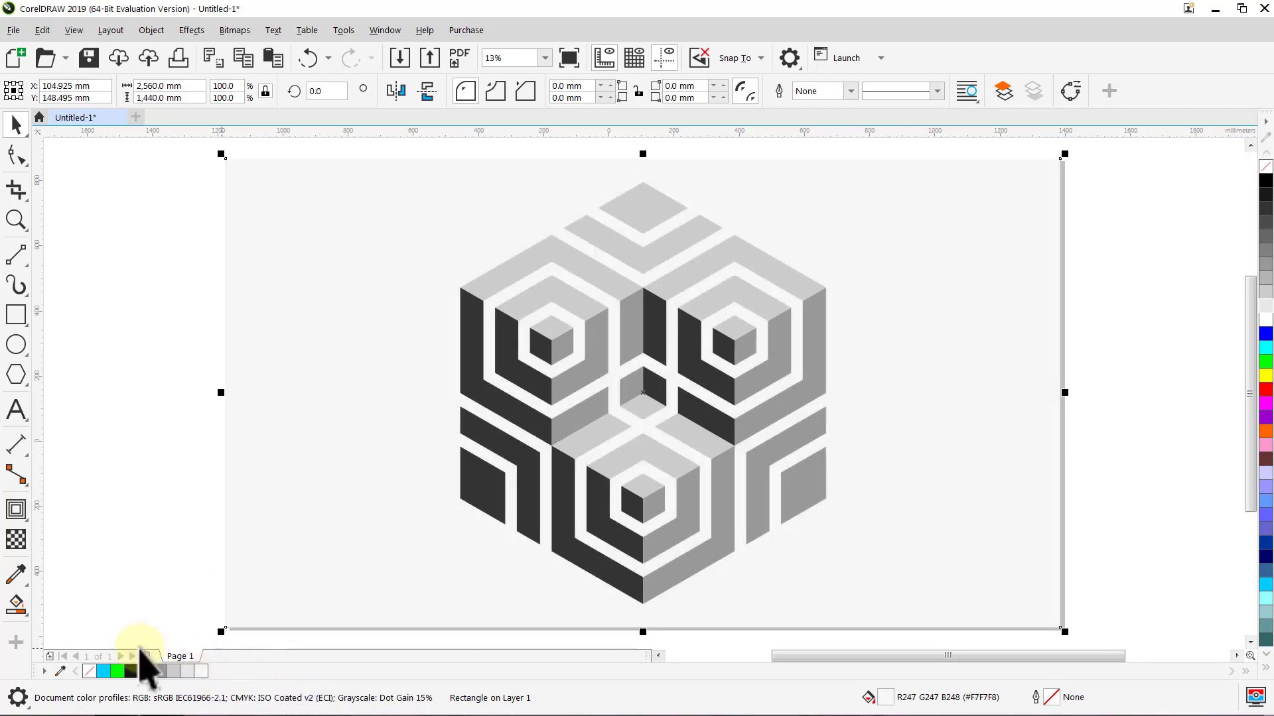
Apply an elliptical fountain fill to the page-sized rectangle with the Interactive Fill tool.
click(19, 606)
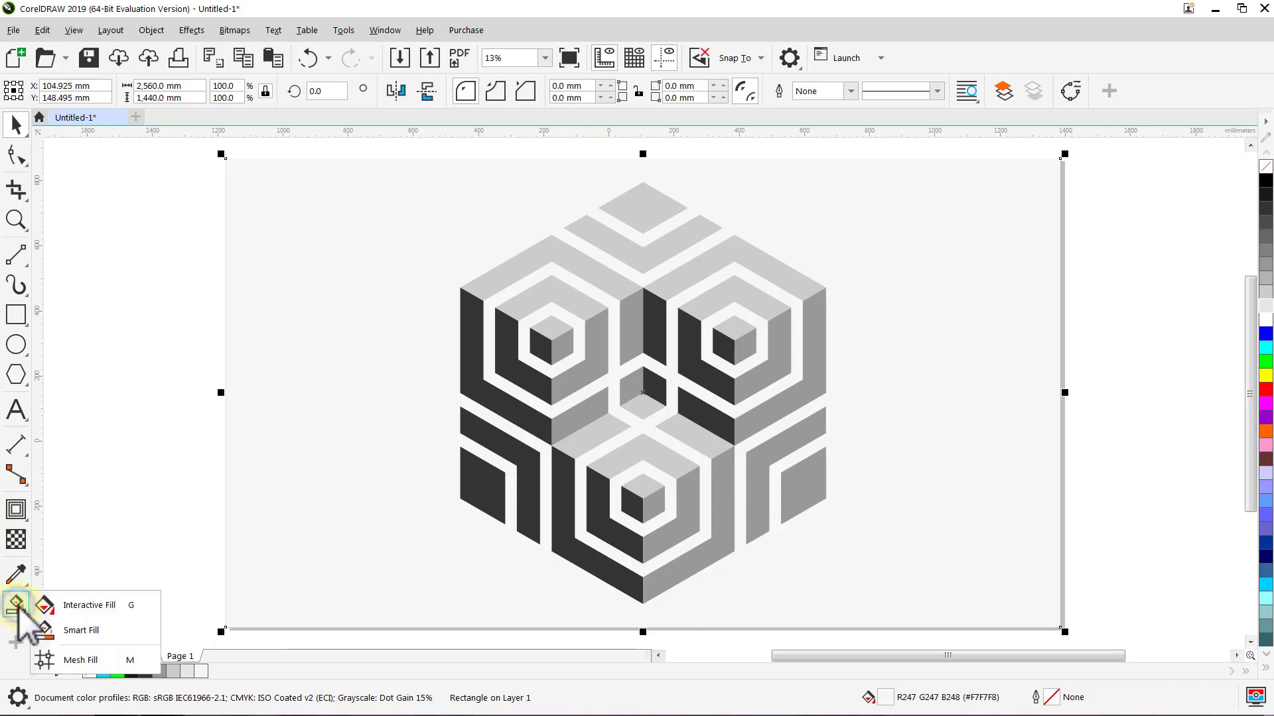
click(66, 606)
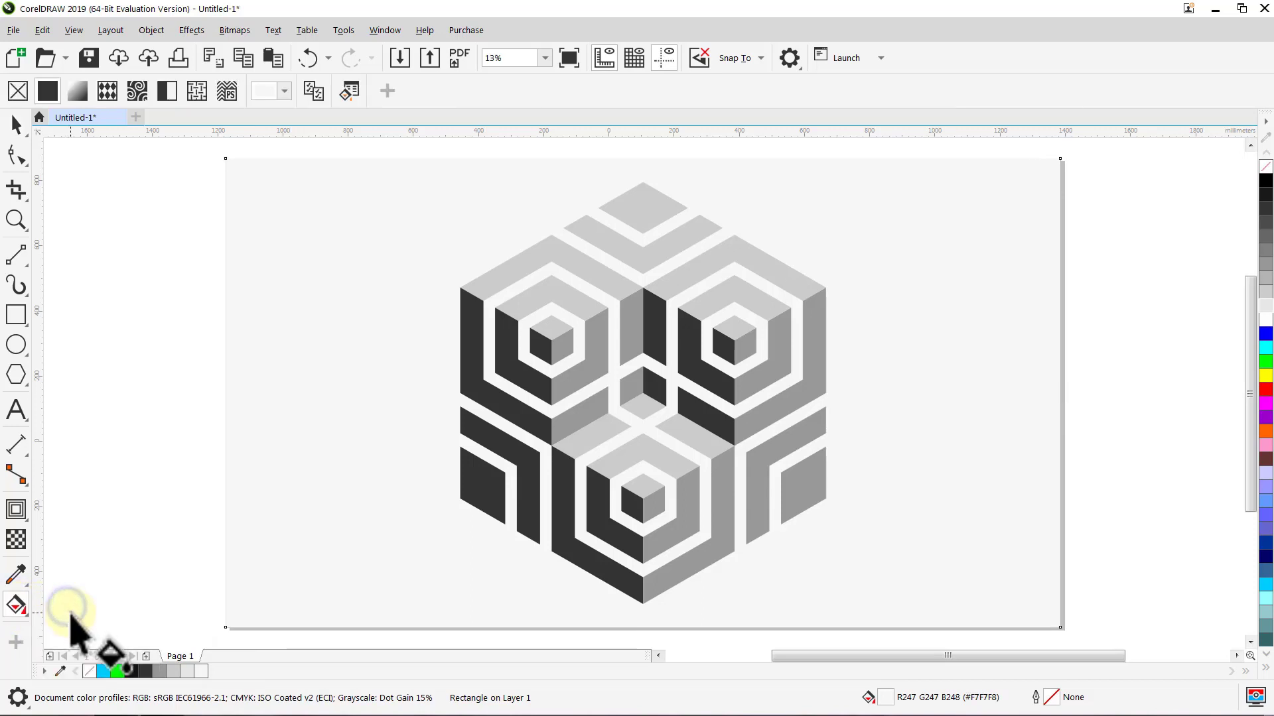
click(78, 99)
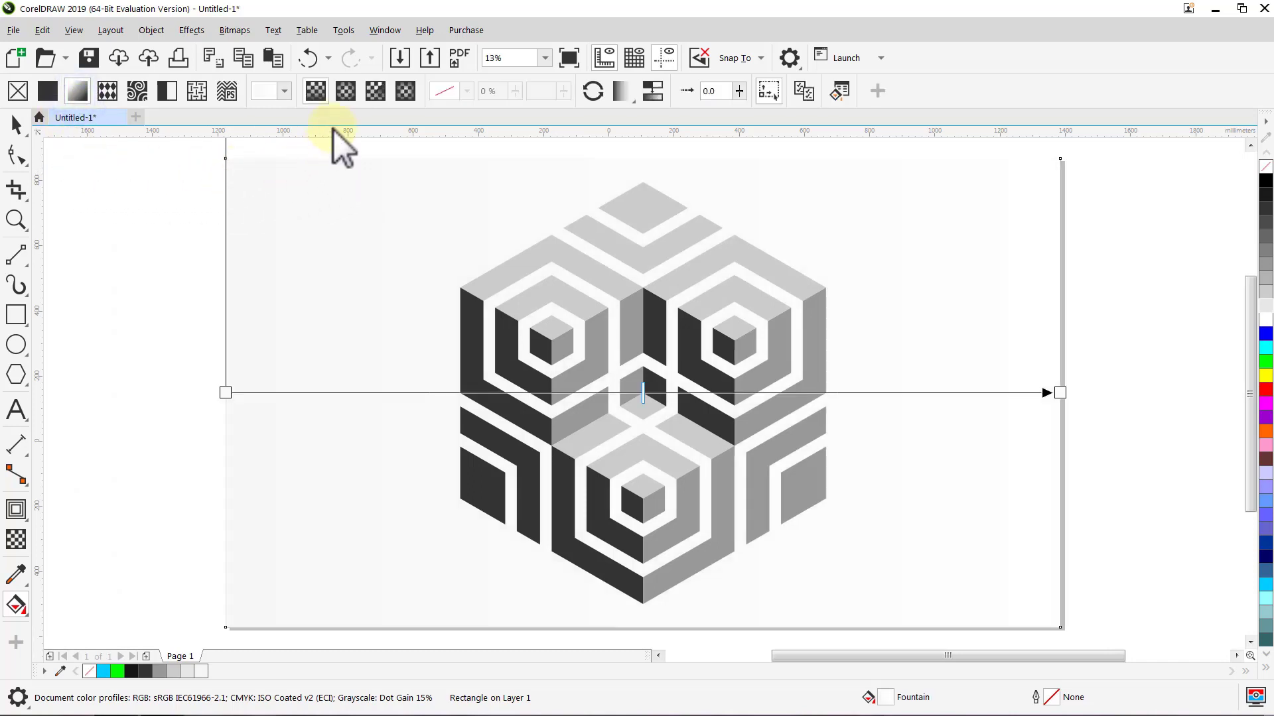
click(345, 93)
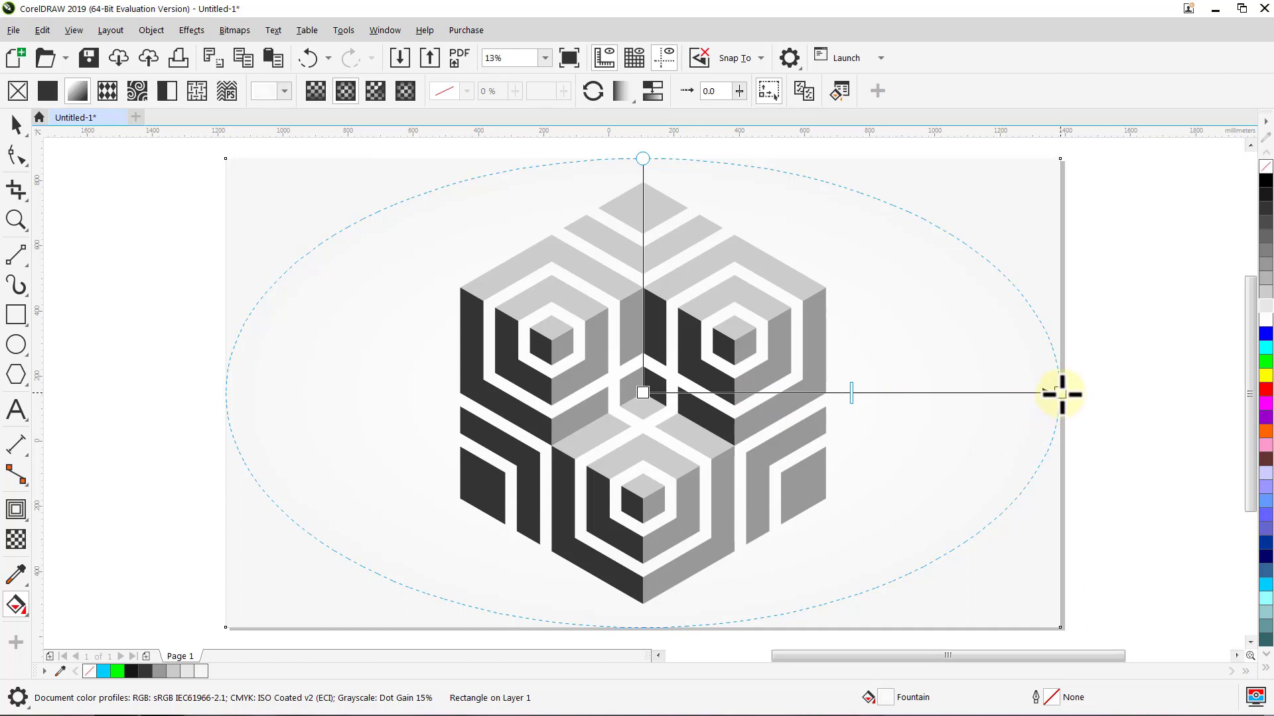
Reshape the fountain fill into a near-circular gradient extending past the page's side edges, and shift its midpoint outward toward the edge.
drag(1058, 394, 861, 392)
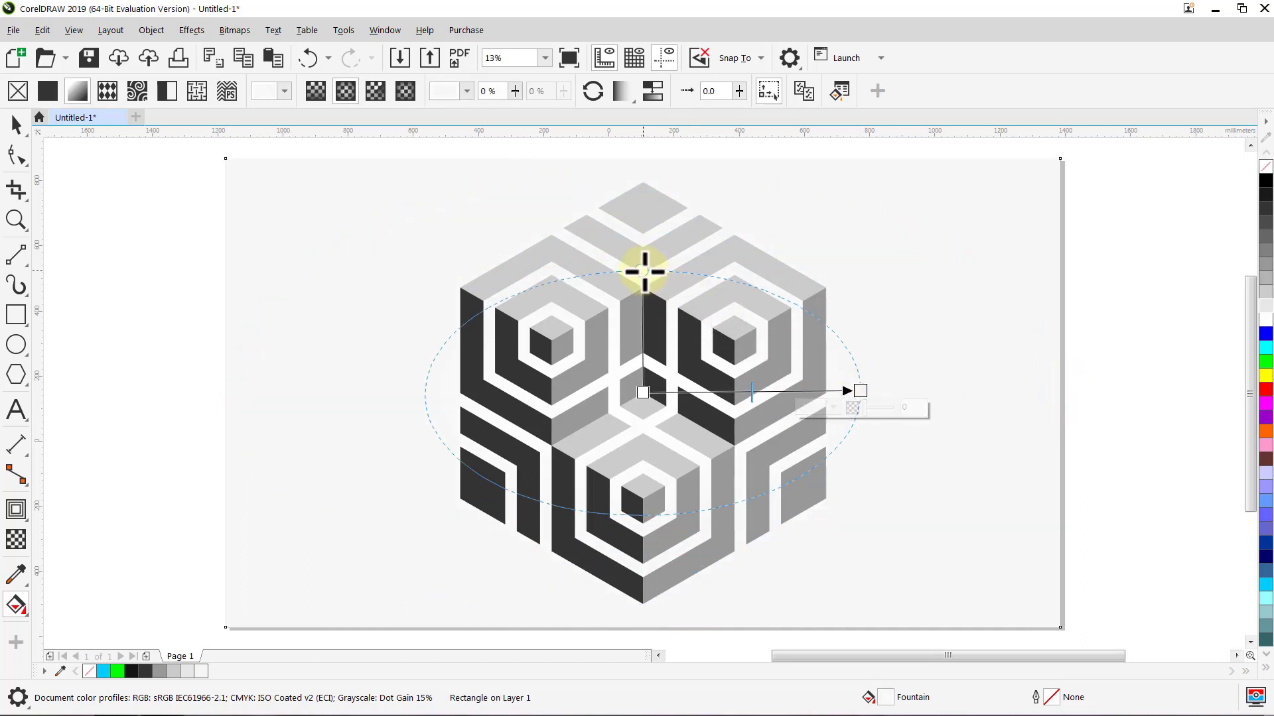
drag(645, 270, 643, 182)
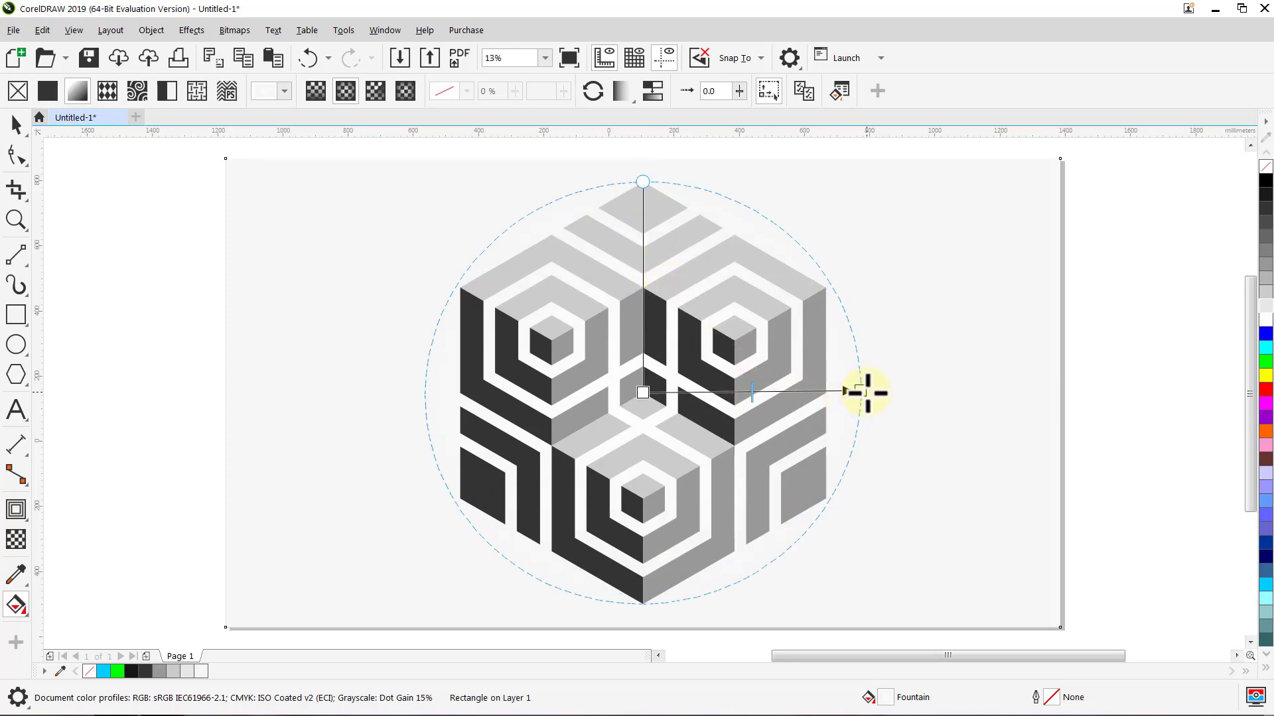
click(860, 391)
drag(860, 391, 895, 393)
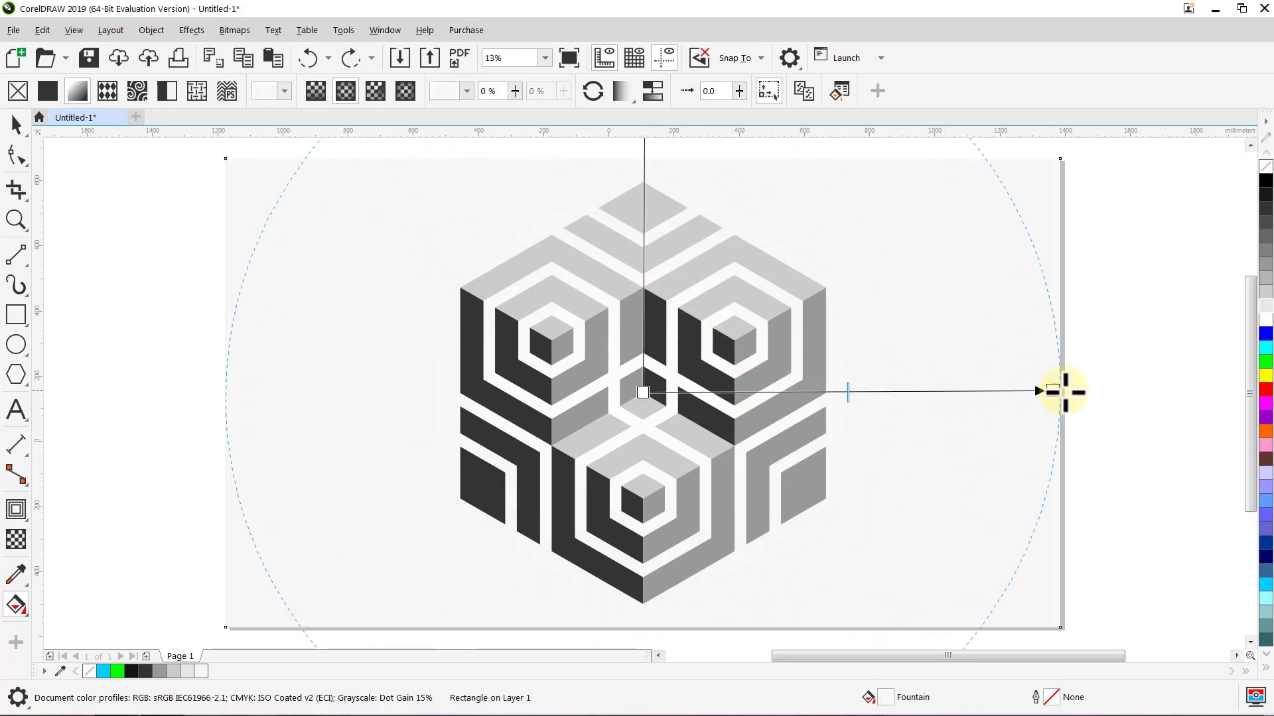
drag(1064, 391, 1126, 389)
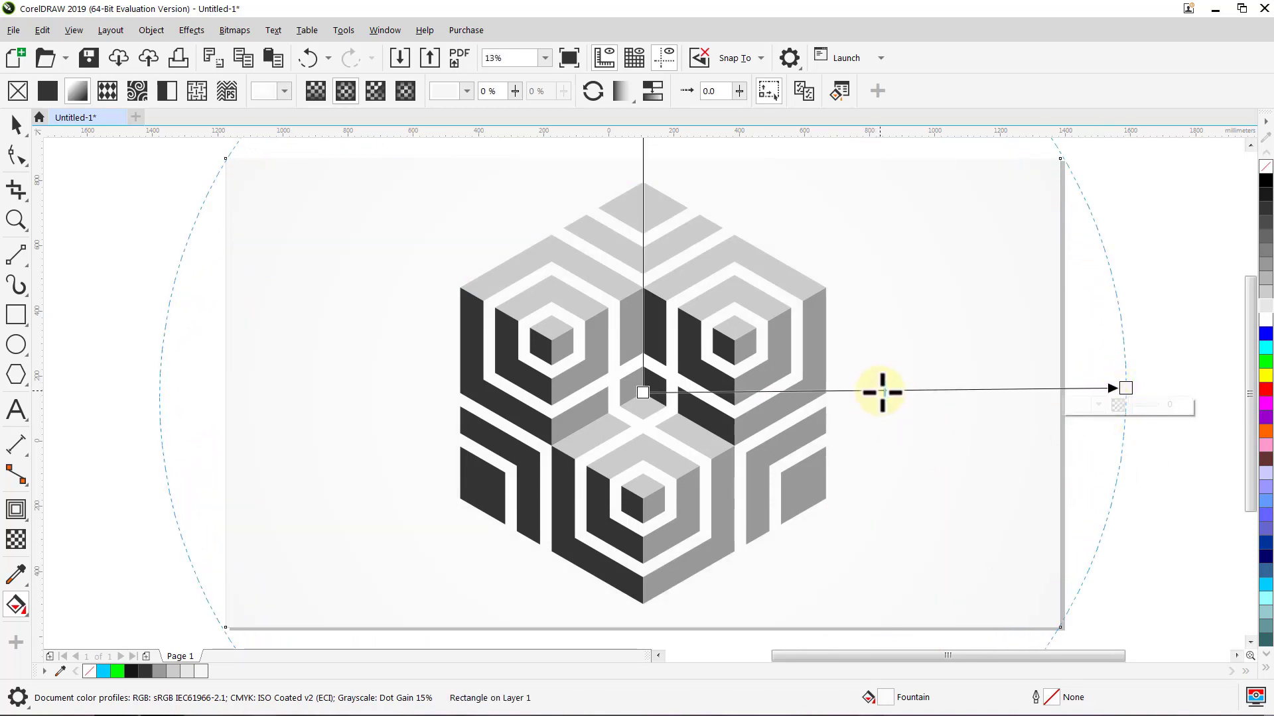
drag(964, 396, 1061, 398)
key(space)
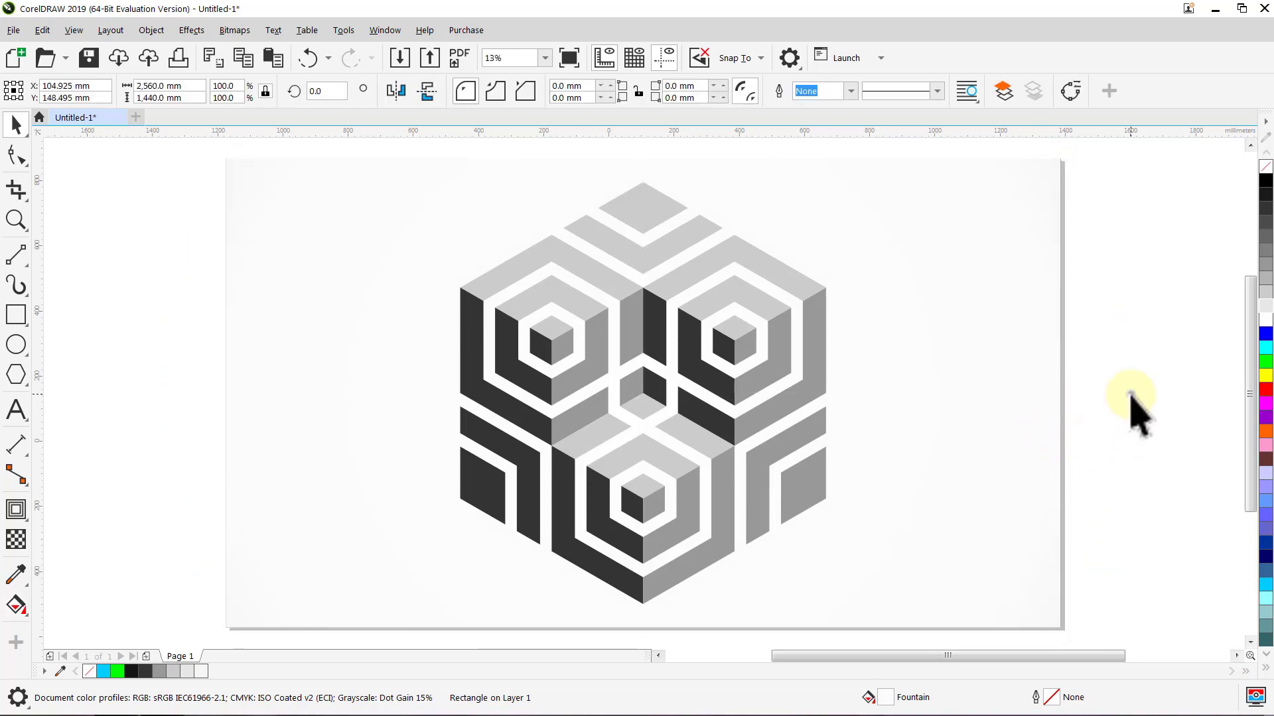
Group the hexagon design with its background rectangle and show the finished artwork in full-screen preview.
click(1132, 401)
key(ctrl+a)
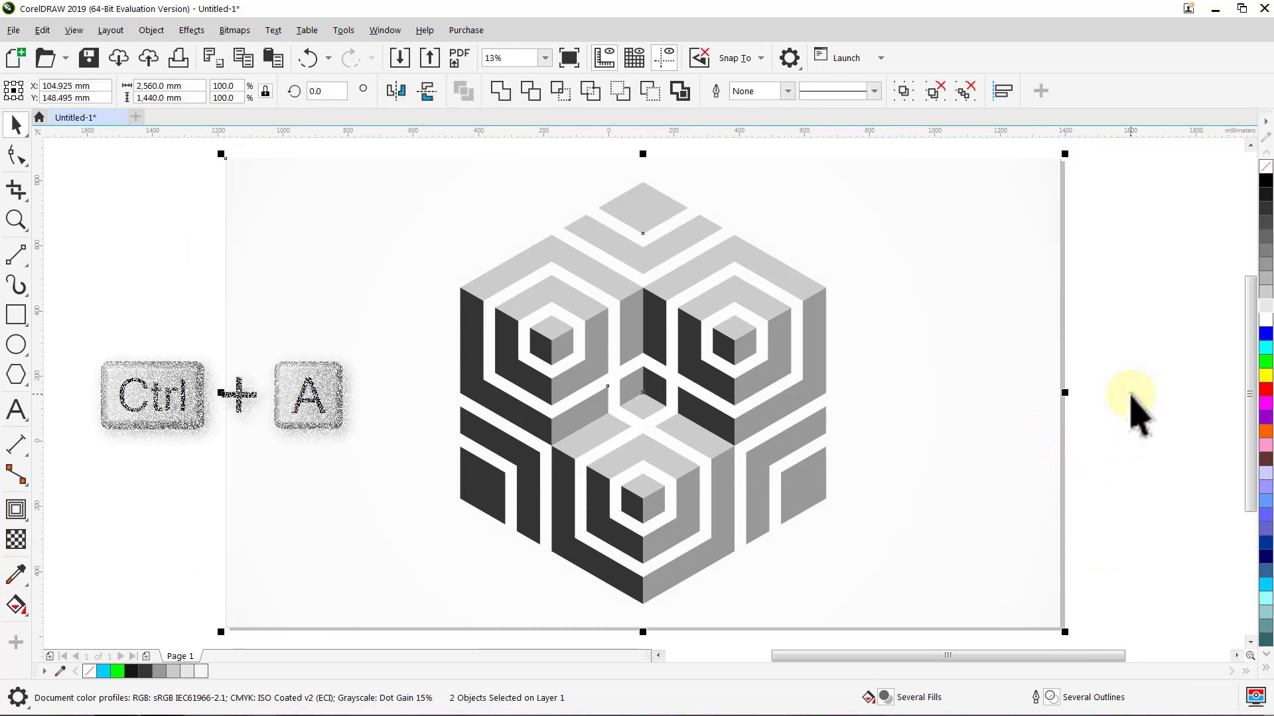
key(ctrl+g)
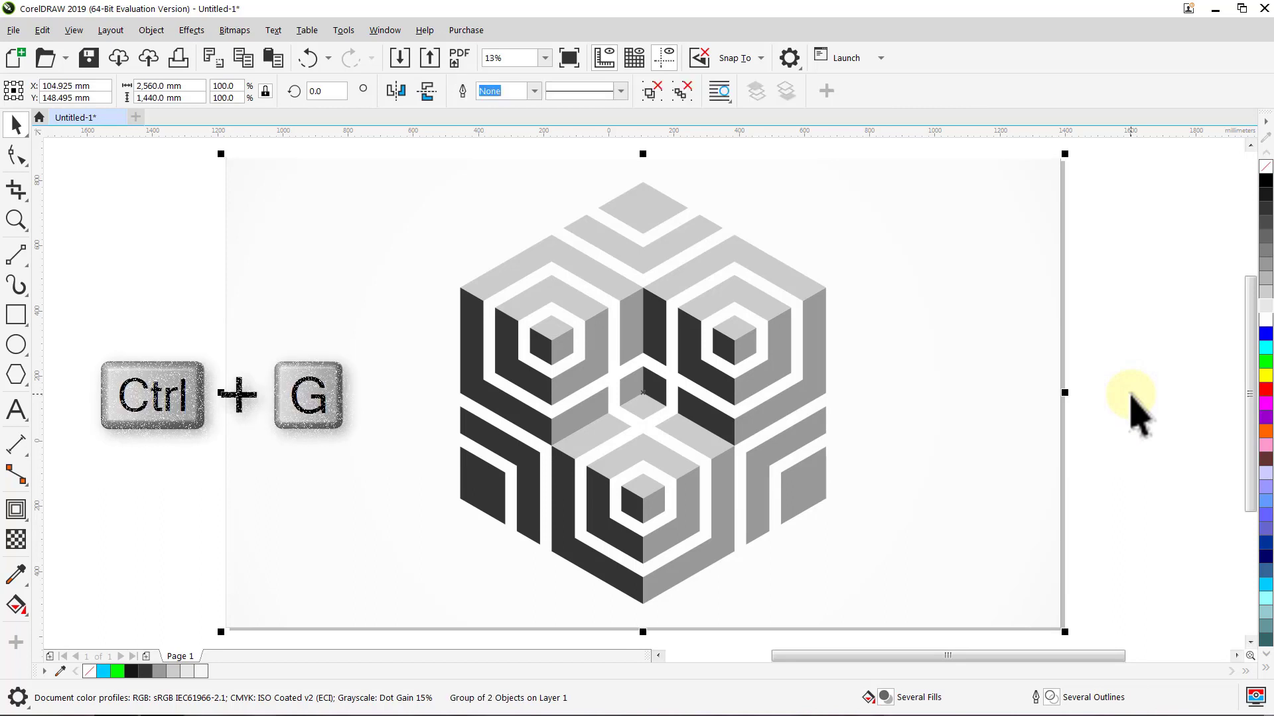
click(1131, 396)
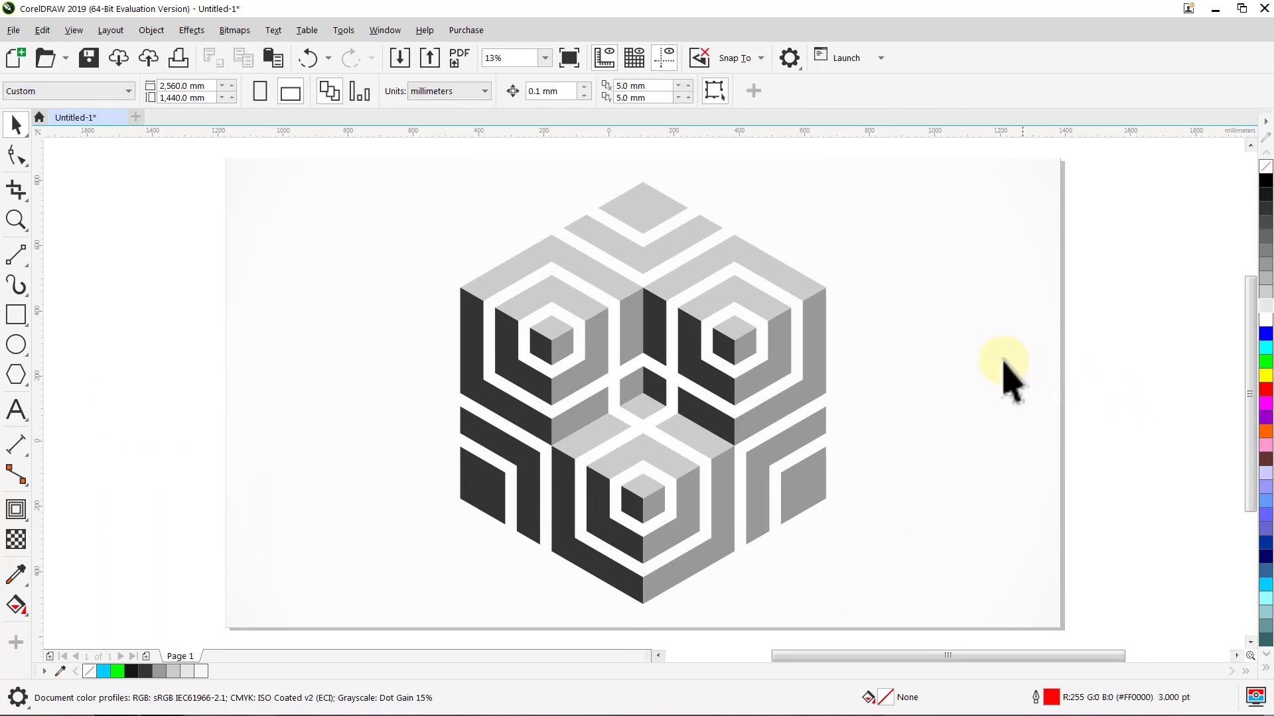
click(570, 61)
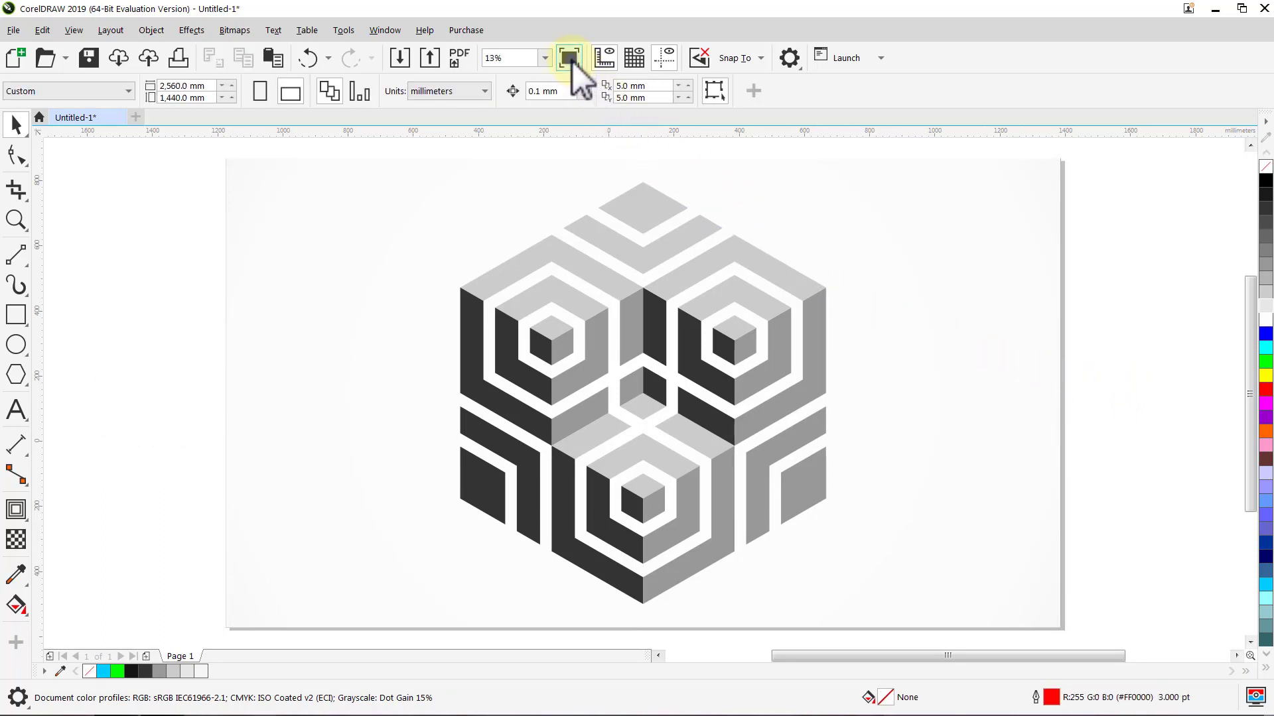